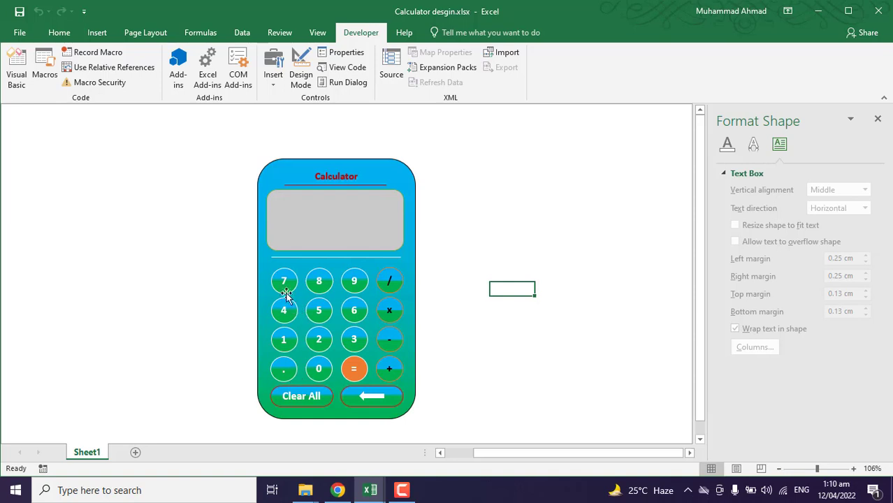
- Enter 36/6 on the calculator buttons and press = so the gray display shows 6
click(330, 318)
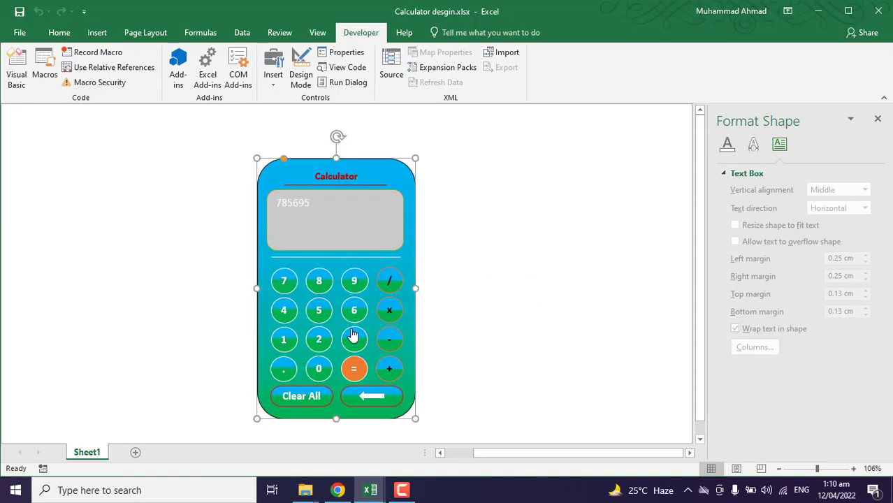
click(305, 406)
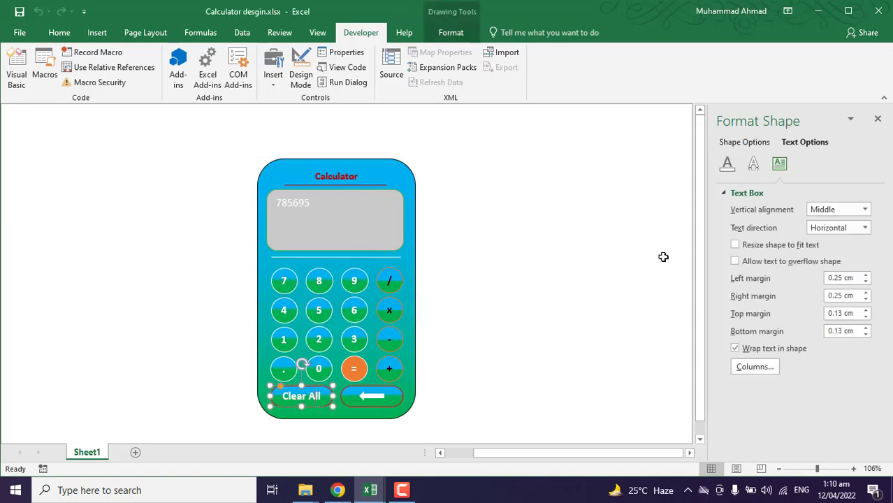
click(517, 359)
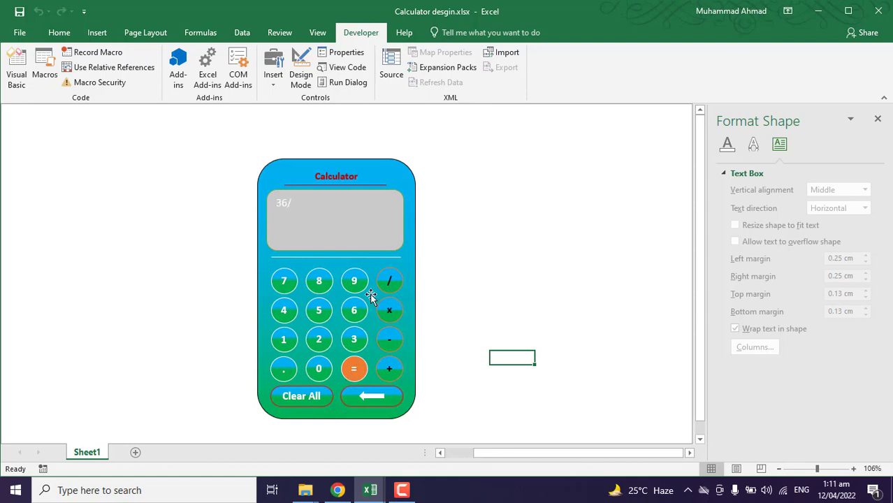
click(353, 369)
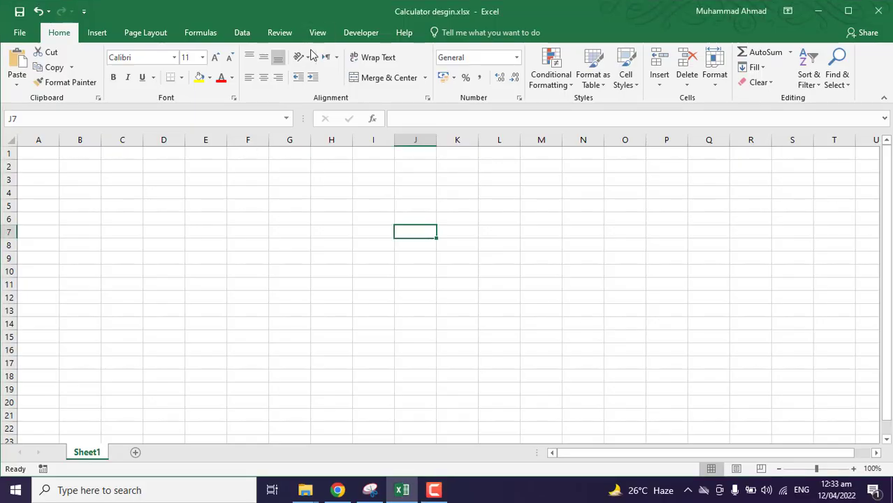
- Hide the worksheet headings and gridlines
click(317, 32)
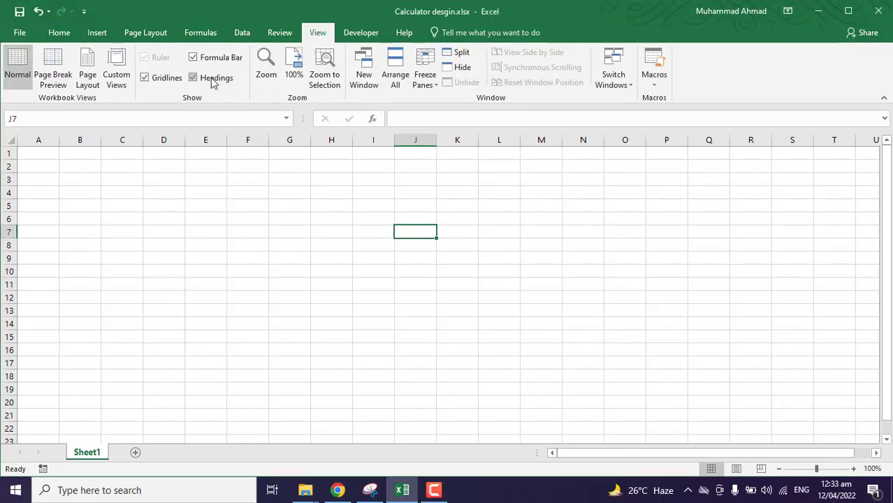
click(209, 77)
click(155, 77)
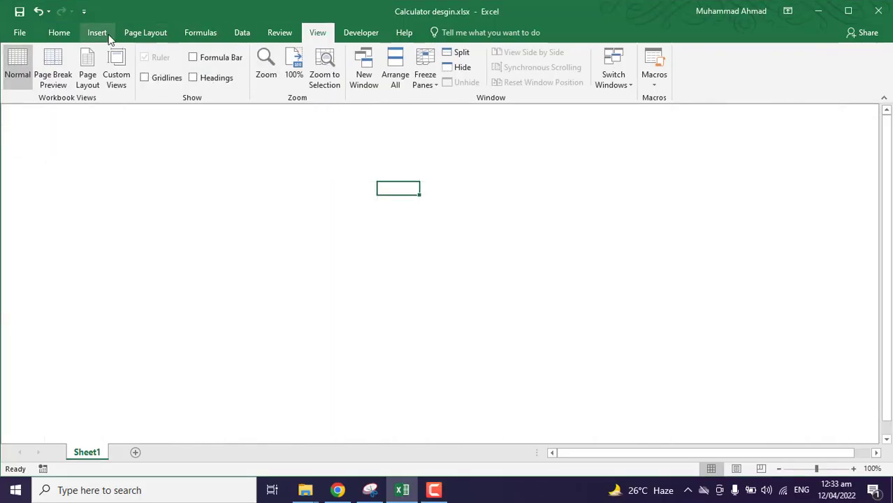
- Draw a 10 × 6 cm rounded rectangle as the calculator body with a white outlined style
click(97, 32)
click(220, 53)
click(213, 150)
drag(325, 159, 482, 407)
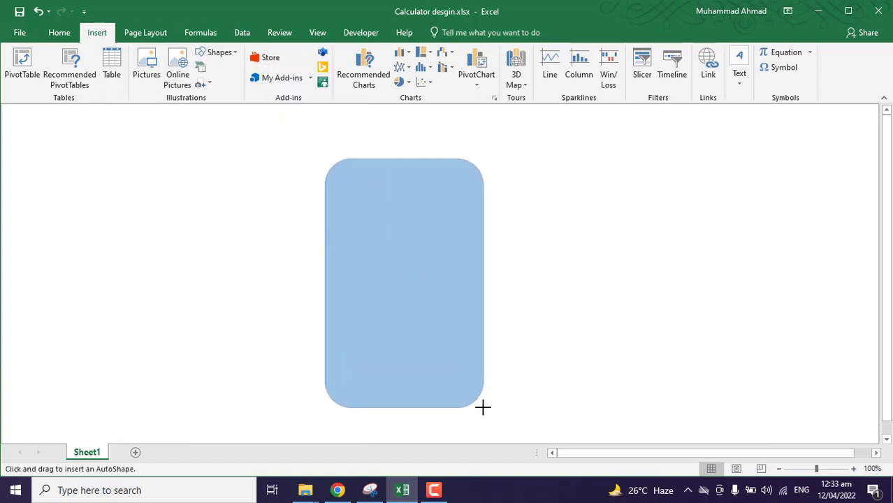
click(717, 59)
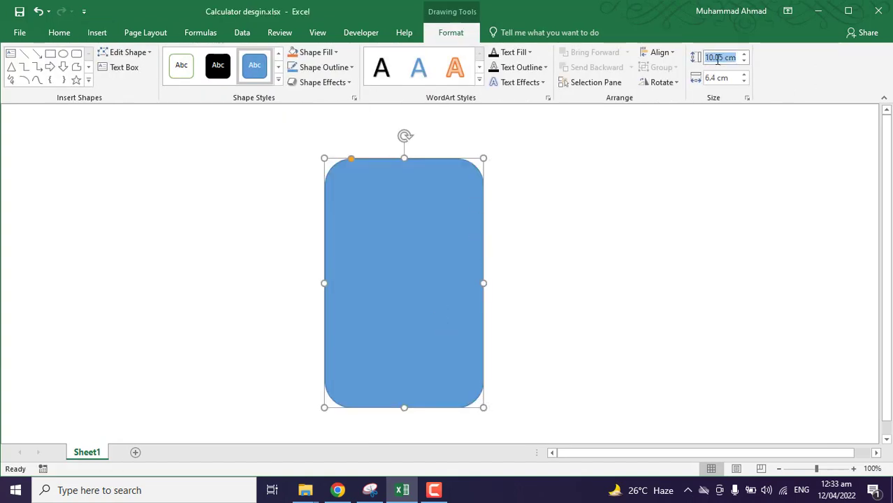
click(716, 79)
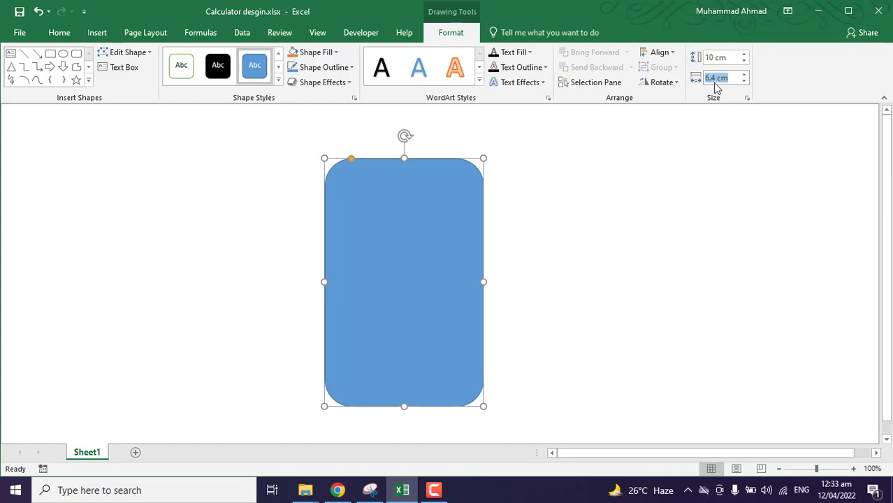
text(6)
click(192, 81)
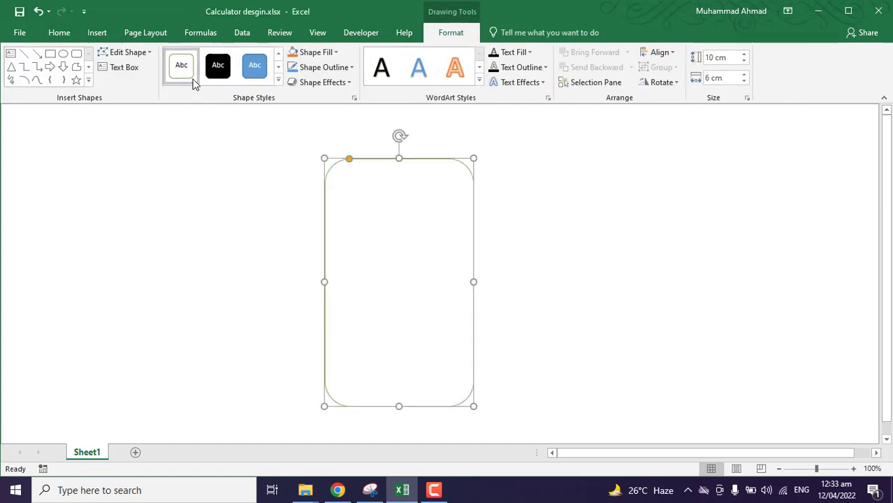
- Draw a rounded-rectangle display inside the top of the calculator body
click(97, 32)
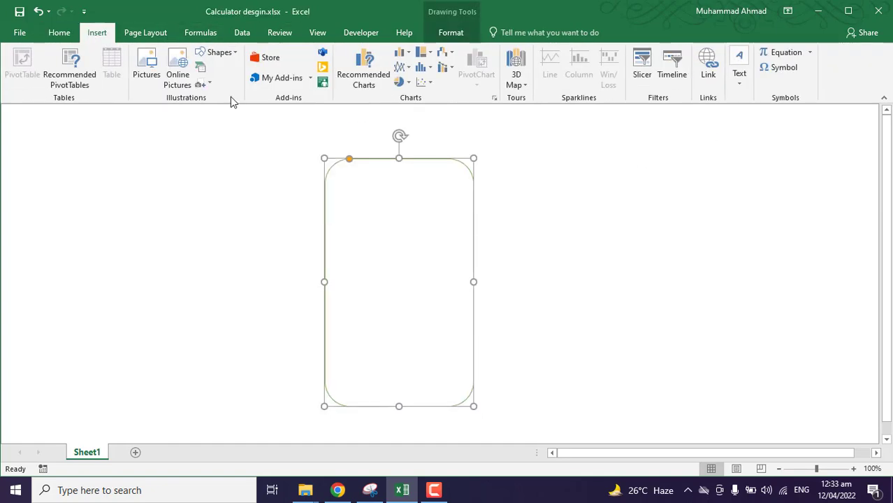
click(219, 53)
click(253, 83)
drag(334, 174, 463, 233)
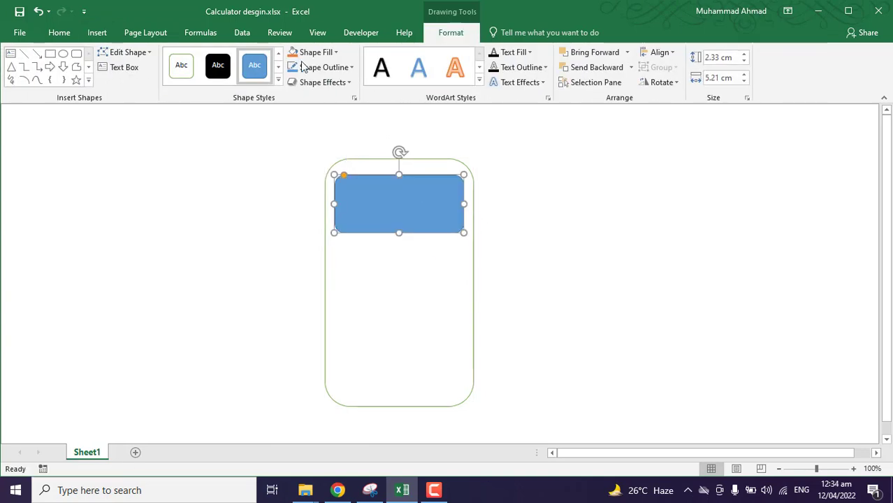
drag(405, 205, 410, 216)
- Centre the 'Calculator' title text in the body and make it bold
click(393, 171)
text(Calculator)
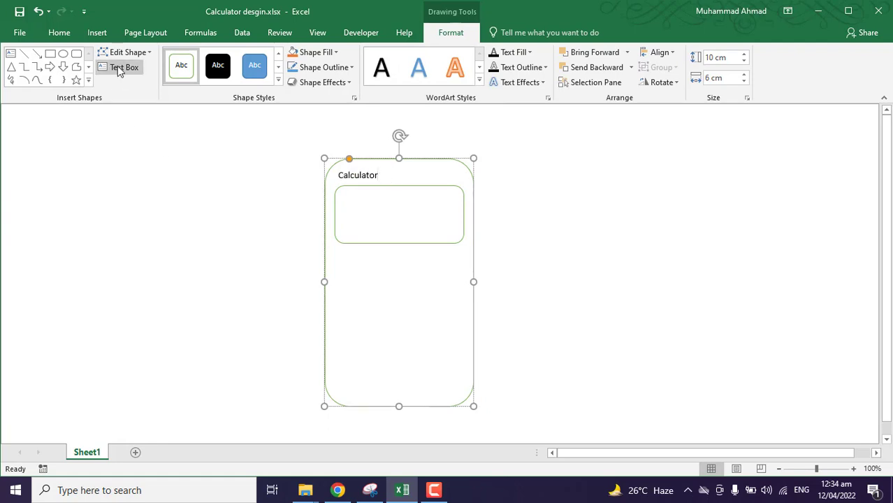
click(59, 32)
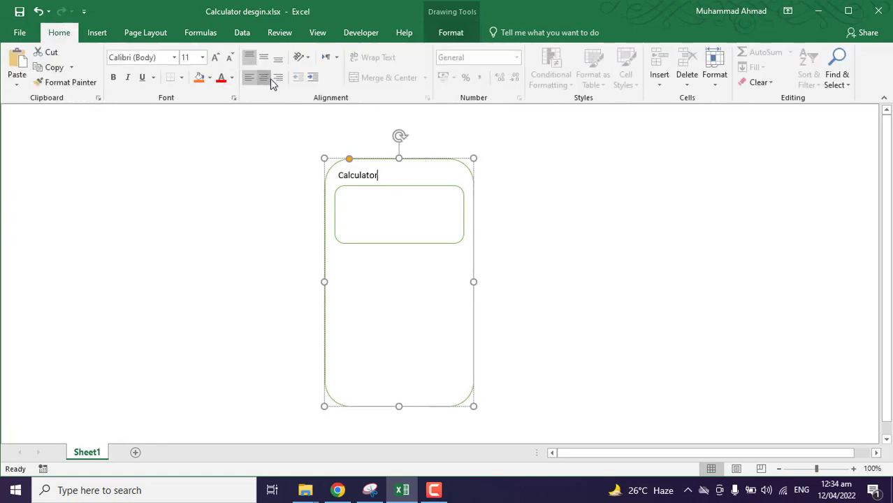
click(262, 78)
double_click(384, 177)
key(ctrl+b)
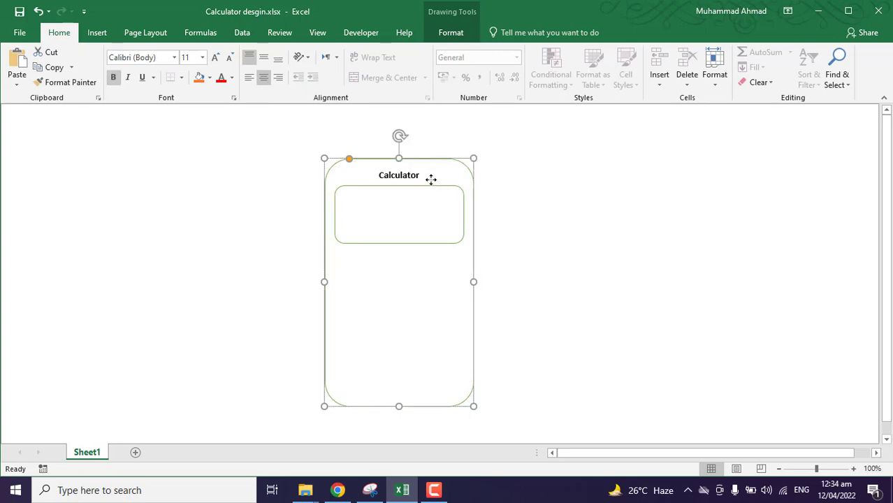
key(ctrl+z)
- Draw a straight line under the Calculator title
click(97, 32)
click(216, 52)
click(216, 70)
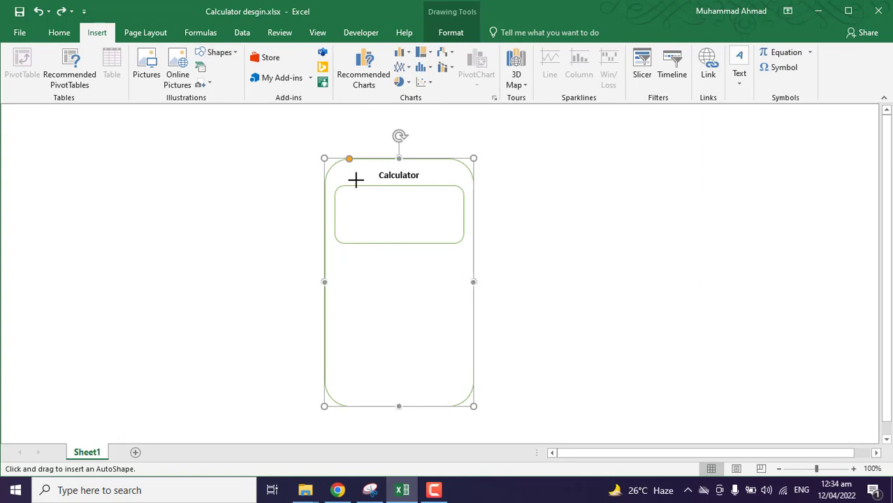
drag(345, 181, 455, 181)
- Shift the calculator body and the title underline slightly into position
scroll(615, 318, up, 6)
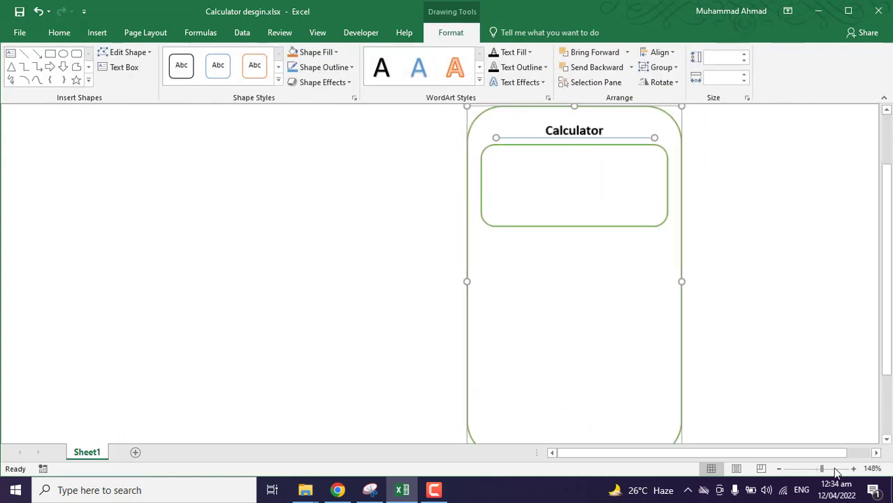
click(675, 258)
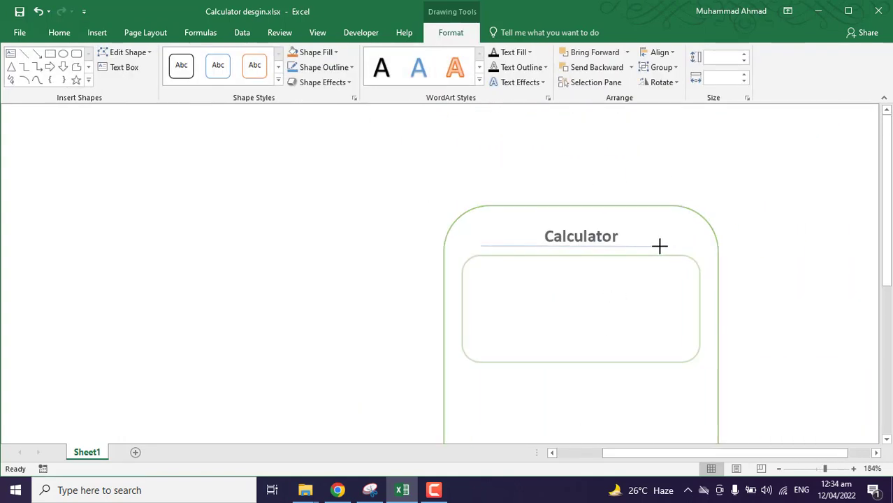
mouse_move(591, 243)
mouse_down()
mouse_move(608, 247)
mouse_move(598, 243)
mouse_up()
key(Escape)
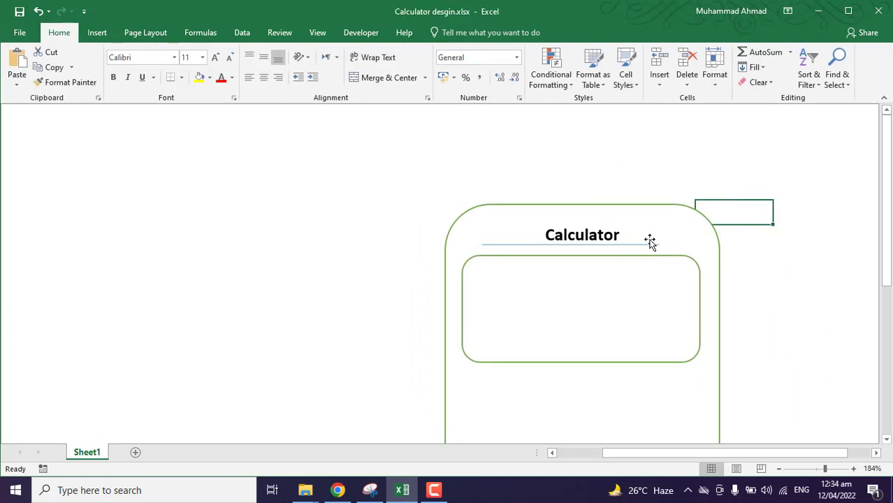
click(657, 245)
drag(659, 246, 651, 245)
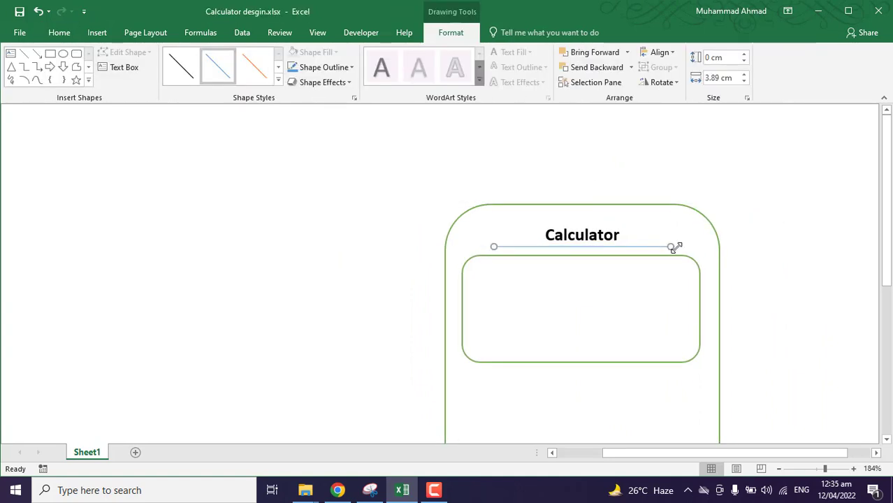
click(746, 261)
scroll(767, 423, down, 1)
- Try to copy the title underline, cancelling the accidental cell copy
click(636, 173)
key(Escape)
key(ctrl+c)
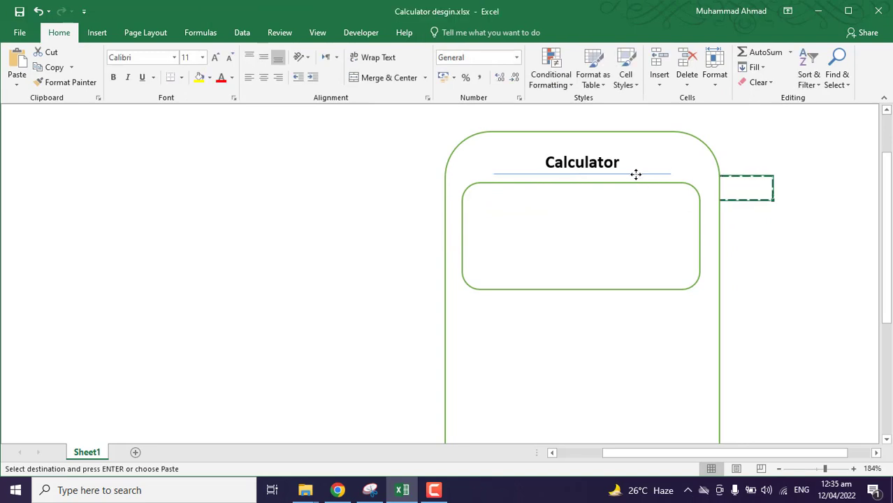
key(ctrl+v)
click(743, 234)
click(758, 187)
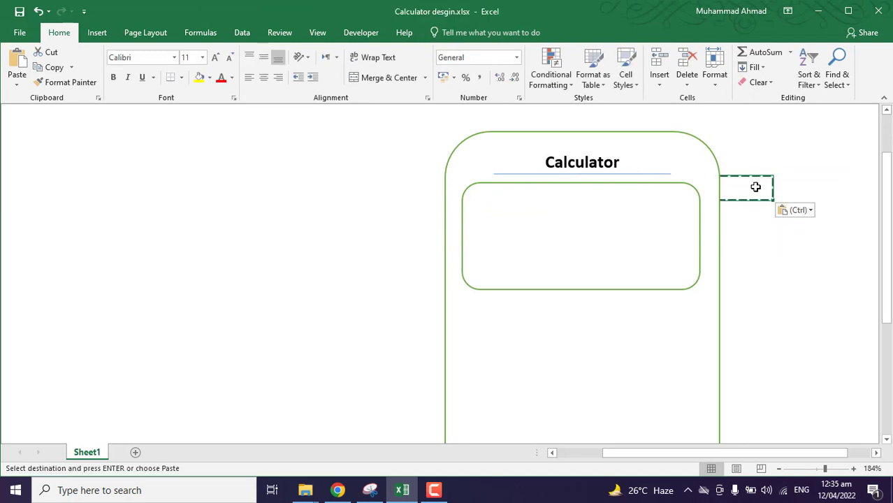
key(Escape)
- Duplicate the title line below the display, lengthen it and nudge it into place
click(603, 173)
ctrl+drag(603, 174, 554, 304)
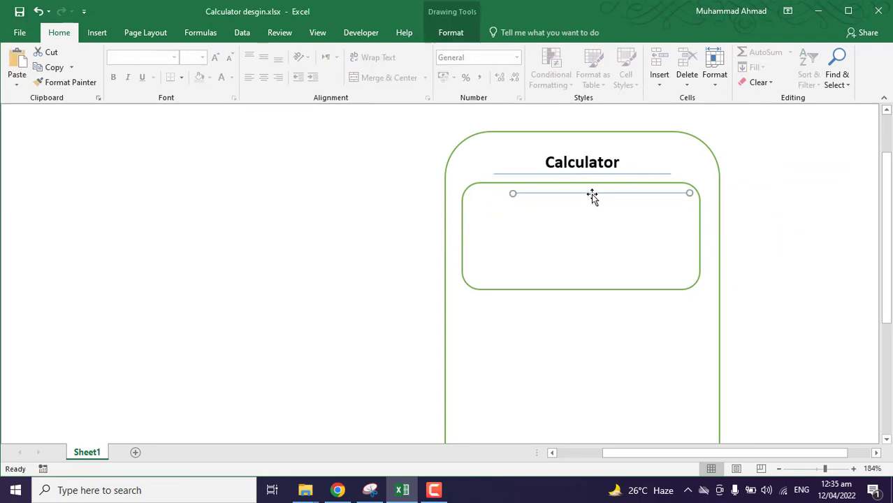
drag(654, 306, 702, 301)
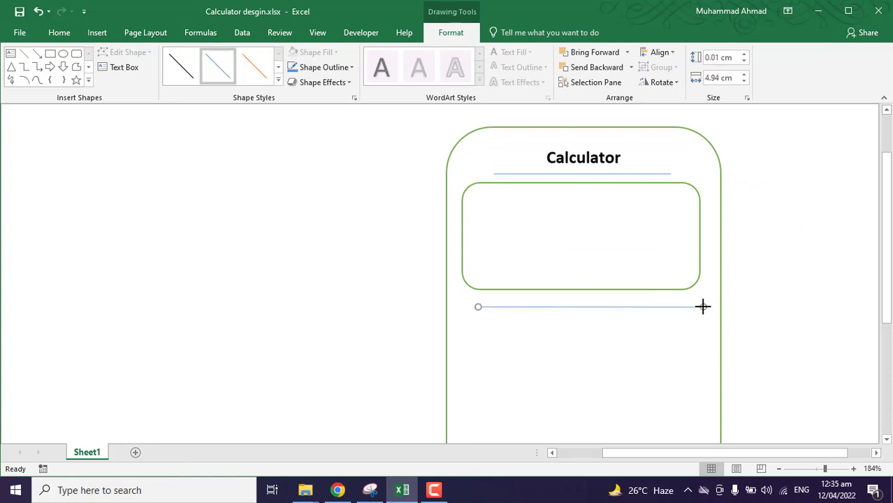
key(Up)
key(Left)
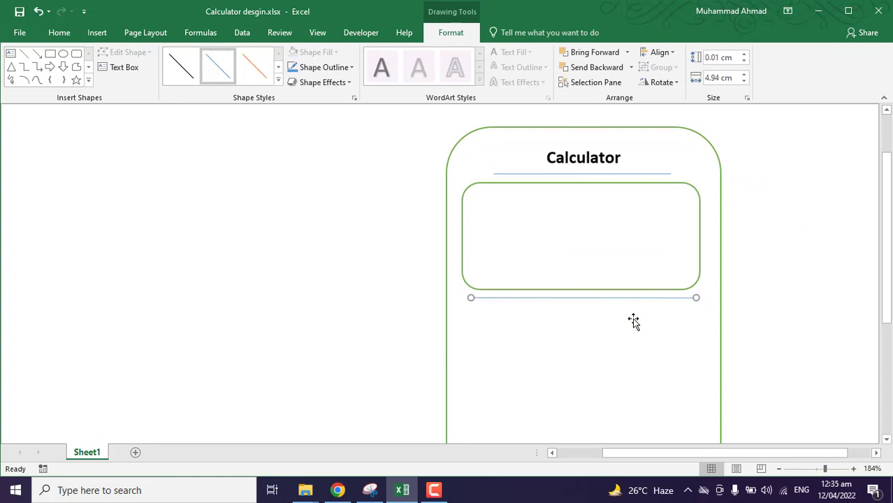
key(Down)
key(Down)
key(Down)
drag(825, 469, 816, 468)
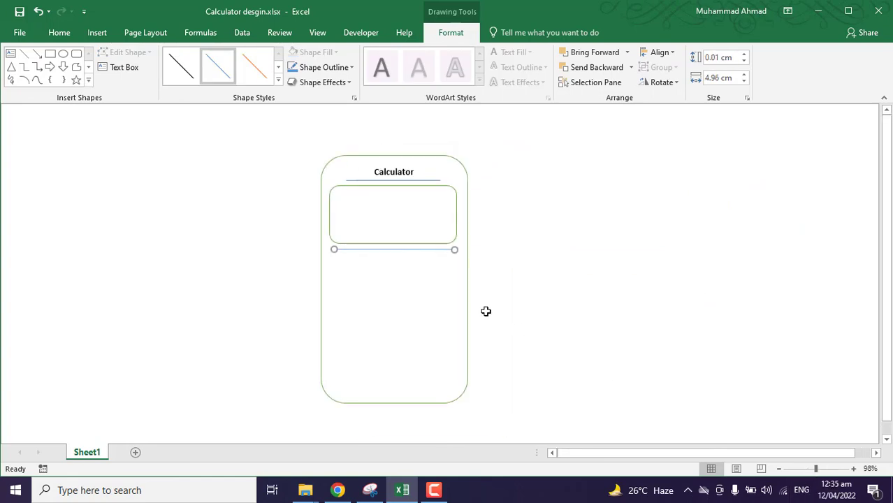
click(509, 308)
- Draw a 1 cm oval button and place it just below the divider line
click(97, 32)
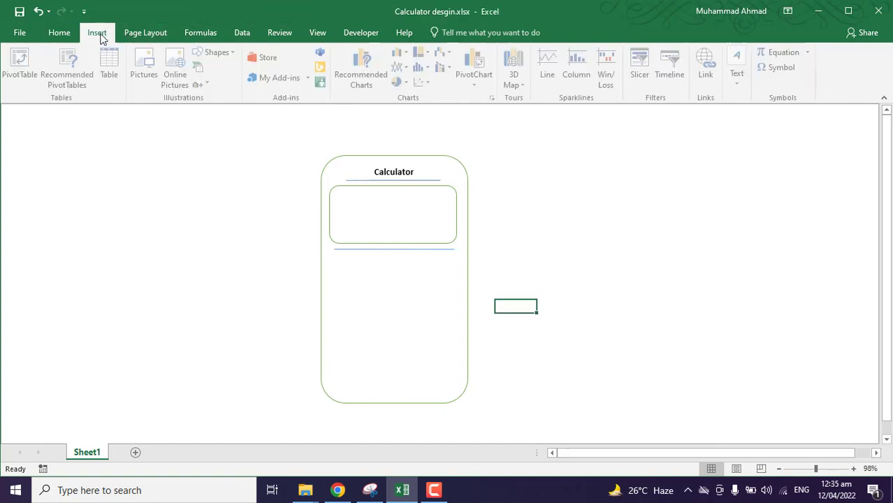
click(219, 52)
click(234, 74)
drag(336, 267, 362, 293)
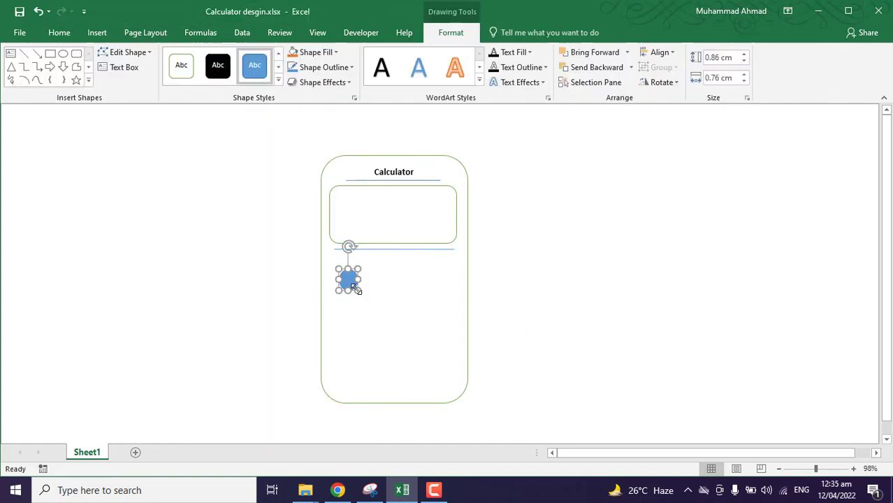
click(720, 57)
text(1)
key(Return)
click(653, 227)
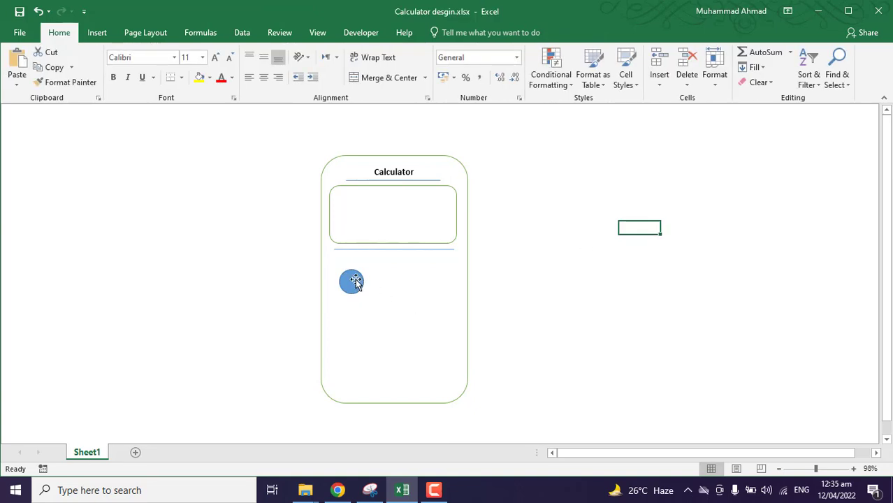
click(353, 281)
drag(816, 468, 822, 468)
scroll(749, 351, down, 3)
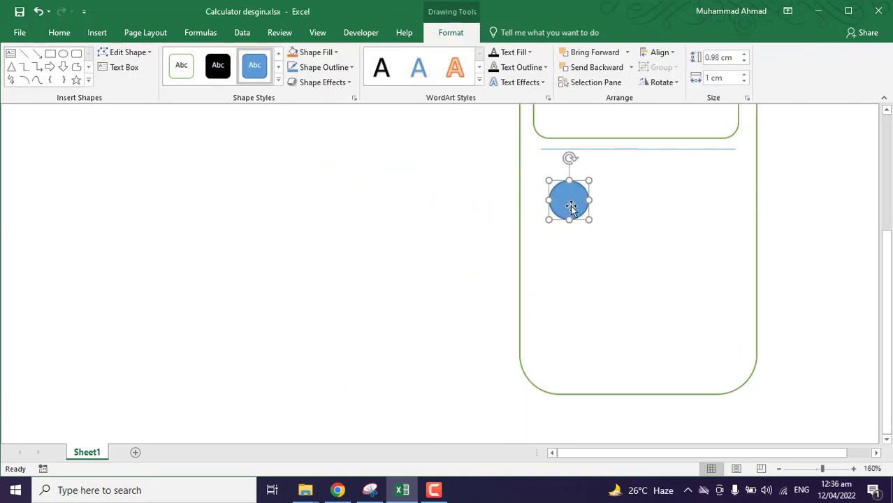
mouse_move(570, 206)
mouse_down()
mouse_move(562, 196)
mouse_move(598, 227)
mouse_move(716, 209)
mouse_up()
- Make copies of the circle to form four buttons in the row
drag(608, 224, 664, 209)
mouse_move(594, 210)
mouse_down()
mouse_move(613, 190)
mouse_move(568, 189)
mouse_up()
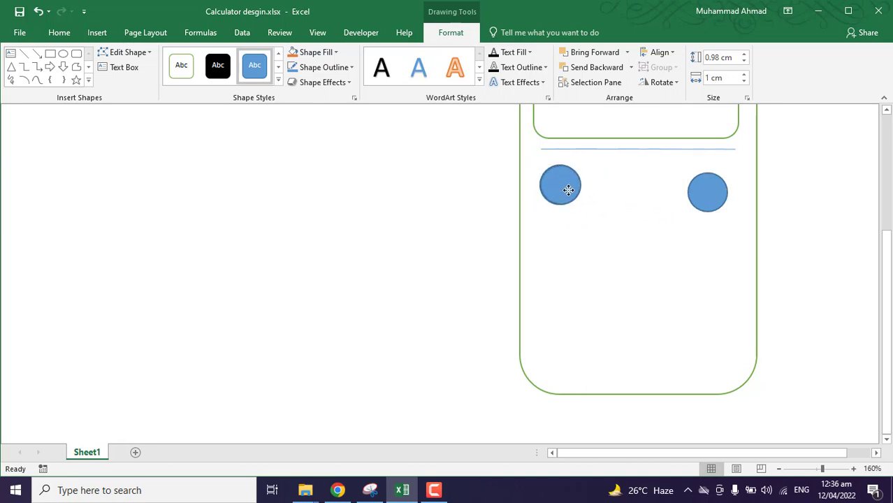
click(567, 189)
drag(706, 194, 556, 185)
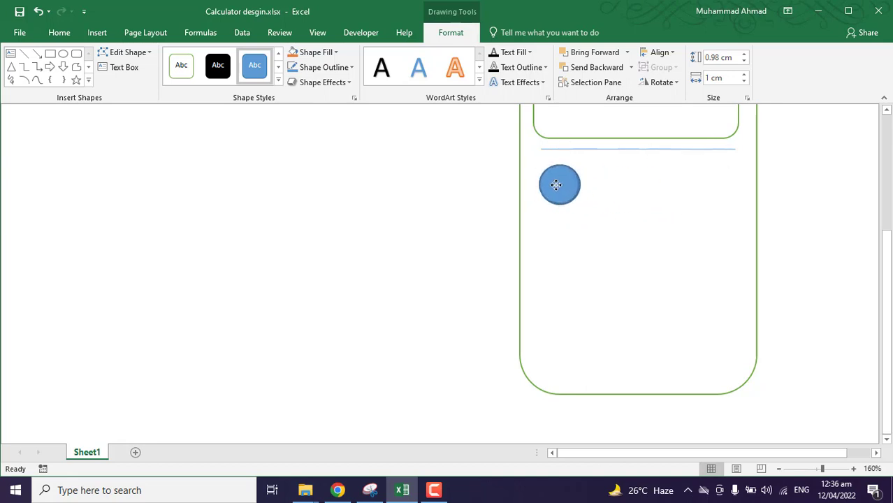
scroll(557, 185, up, 1)
drag(559, 246, 713, 246)
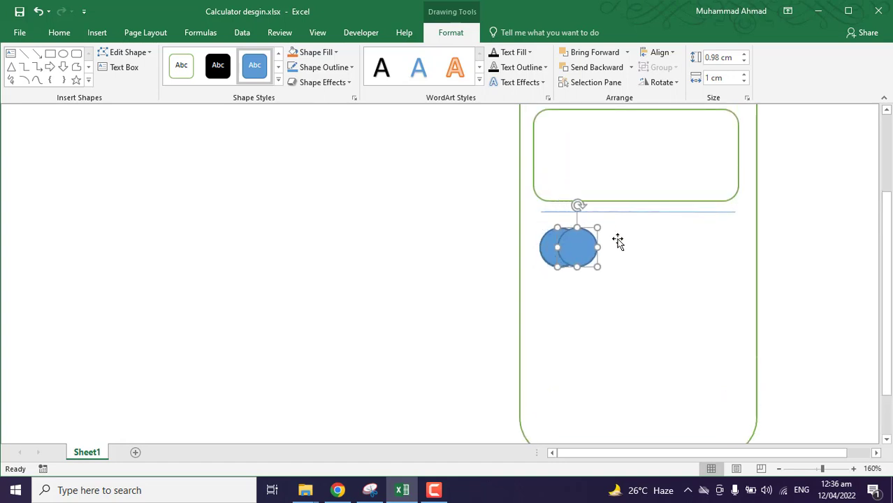
drag(559, 246, 631, 246)
key(Right)
key(Right)
key(Right)
- Position the second, third and fourth circles side by side in the row
click(555, 248)
key(Right)
key(Right)
key(Right)
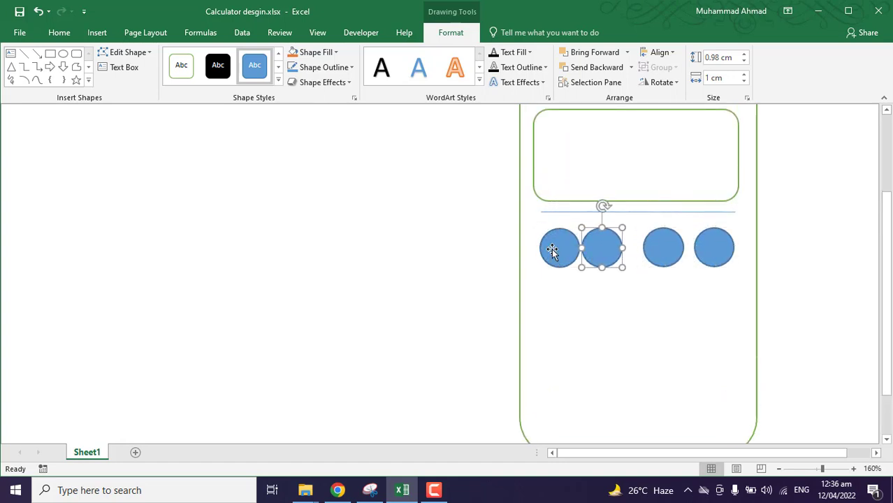
drag(594, 255, 596, 257)
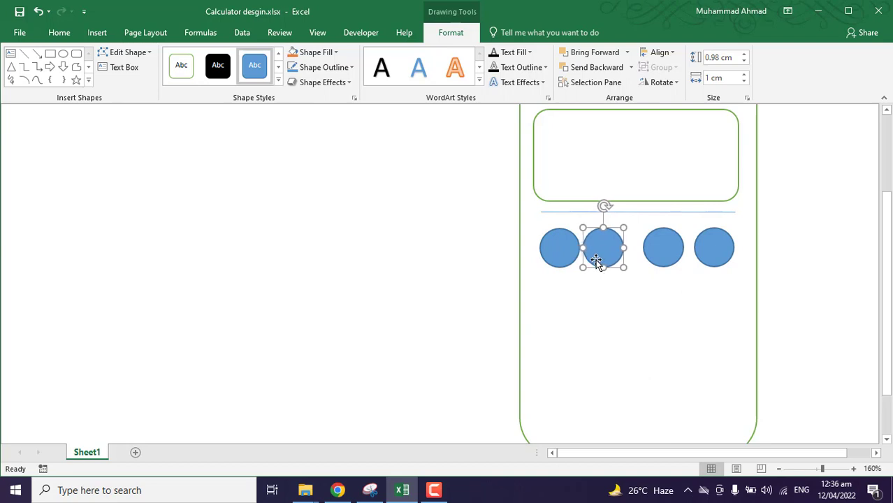
click(658, 252)
drag(658, 251, 644, 252)
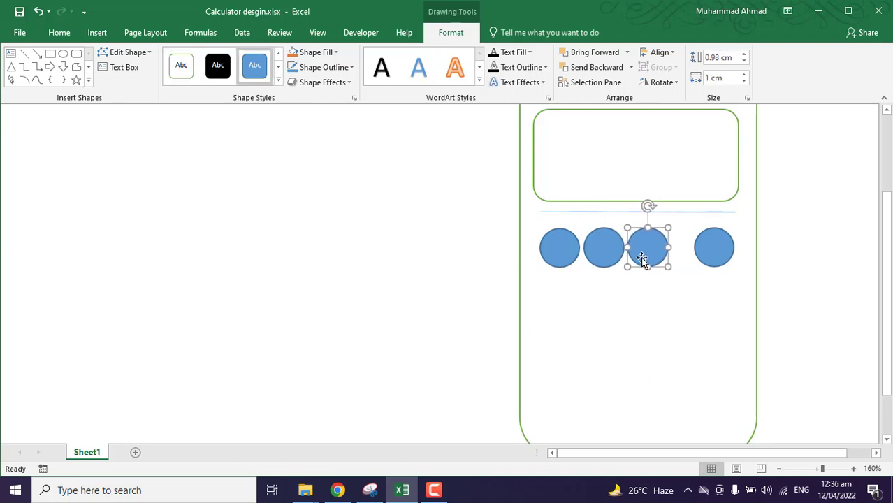
key(Tab)
key(Left)
key(Left)
key(Left)
key(Left)
key(Left)
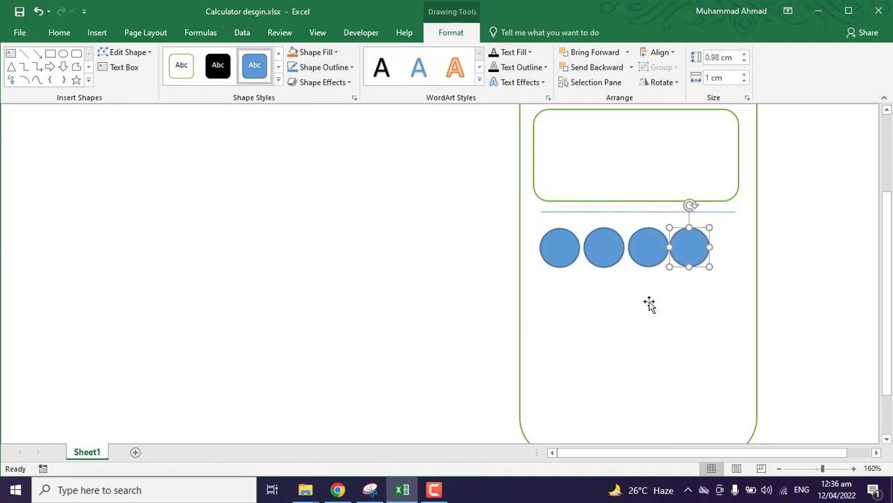
key(Right)
key(Right)
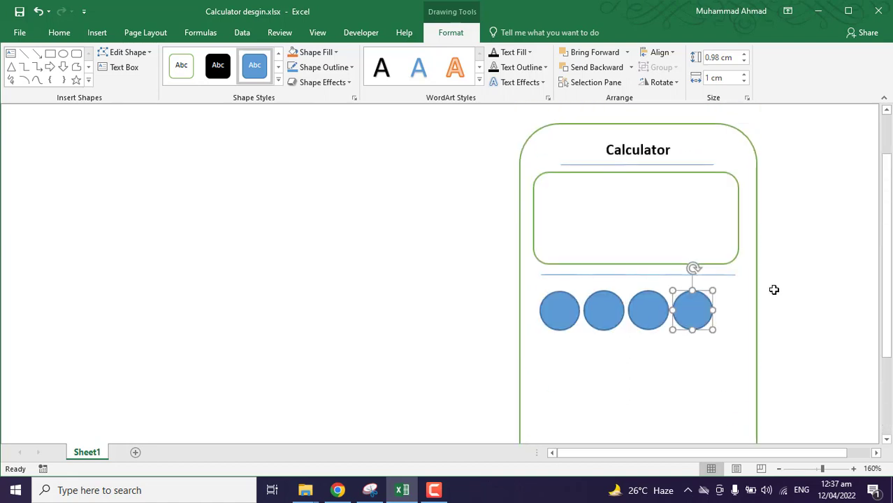
- Fine-tune the circles' horizontal spacing with arrow-key nudges
click(711, 298)
scroll(745, 305, up, 1)
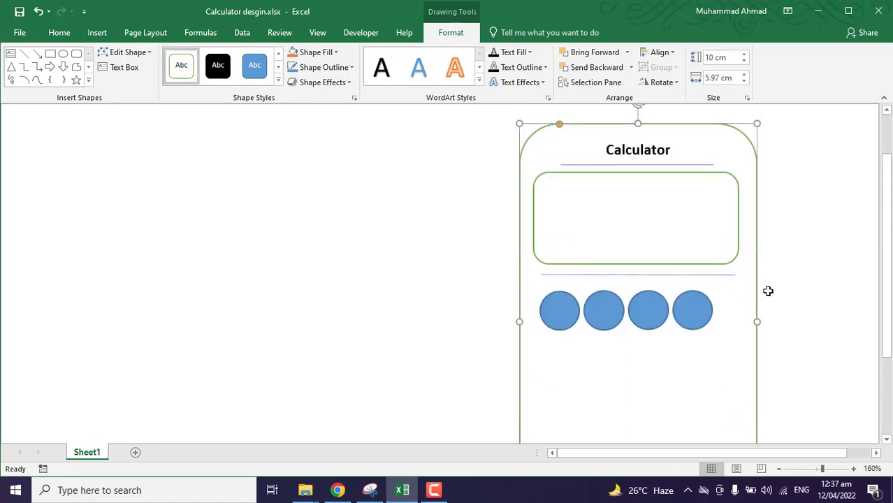
click(605, 311)
click(693, 310)
key(Right)
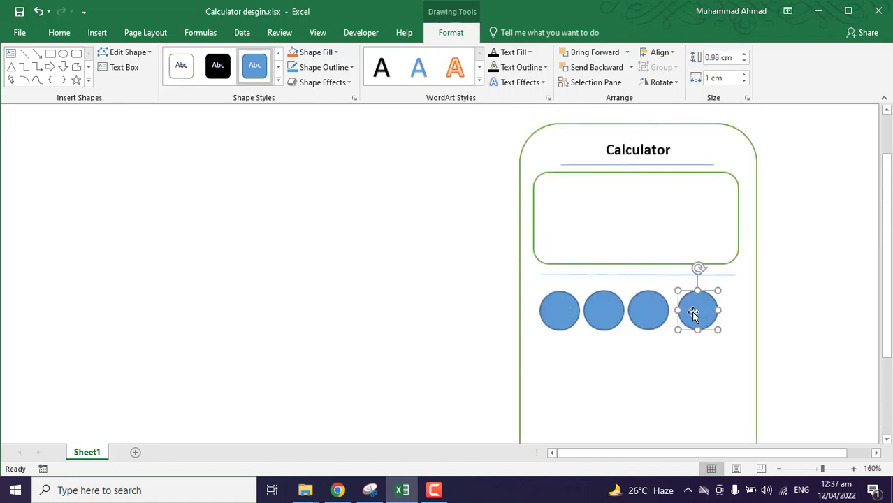
key(Right)
key(Right)
key(Right)
click(648, 310)
key(Right)
key(Right)
click(605, 310)
key(Right)
key(Right)
click(662, 310)
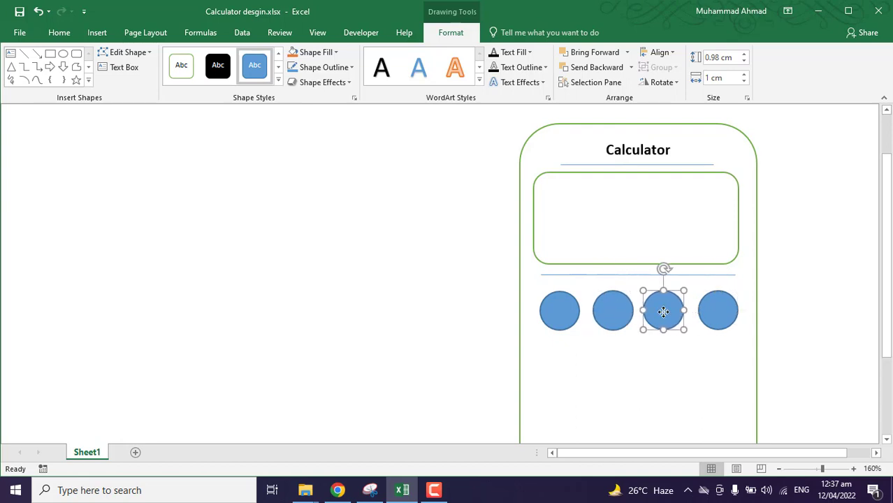
key(Right)
click(798, 314)
scroll(717, 272, down, 1)
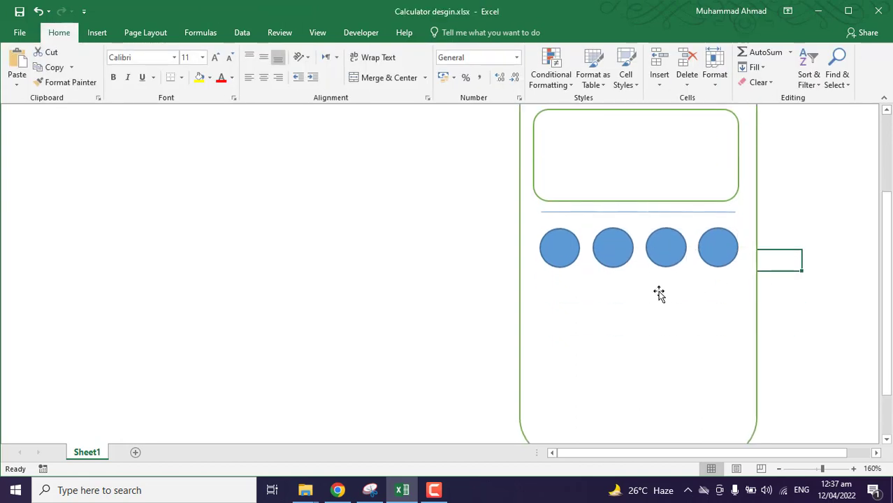
- Distribute the four circles horizontally and align their middles
click(714, 257)
shift+click(660, 250)
shift+click(612, 249)
shift+click(559, 249)
click(660, 51)
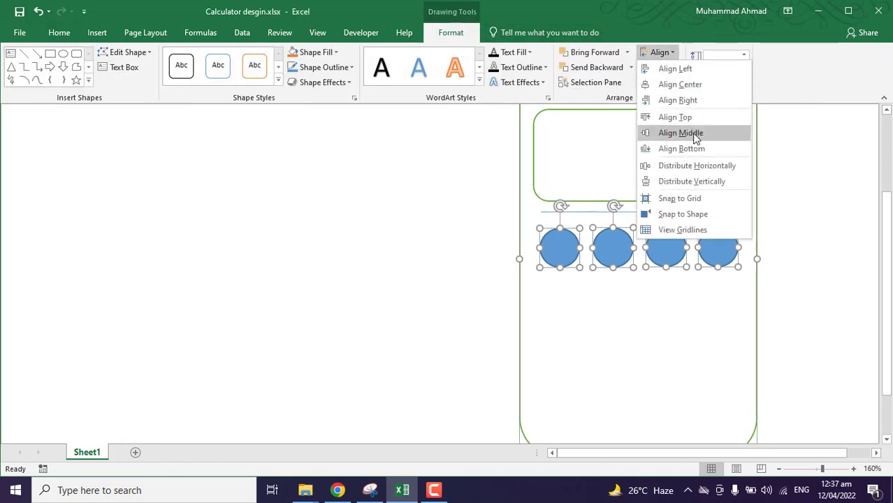
click(719, 168)
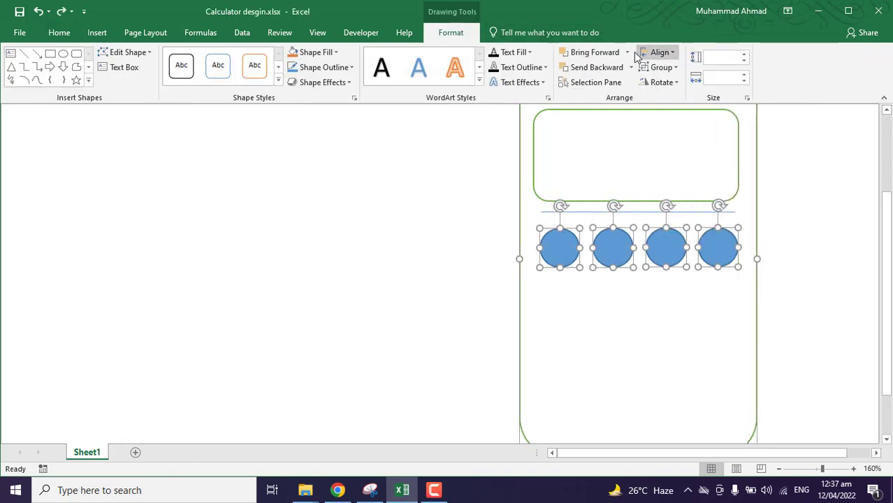
click(659, 51)
click(701, 168)
click(709, 287)
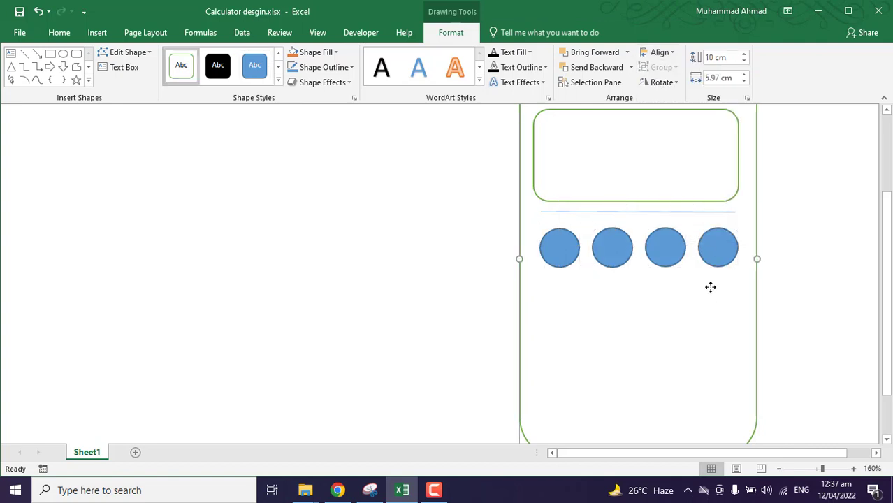
- Select all four circle buttons in the row
scroll(691, 258, down, 1)
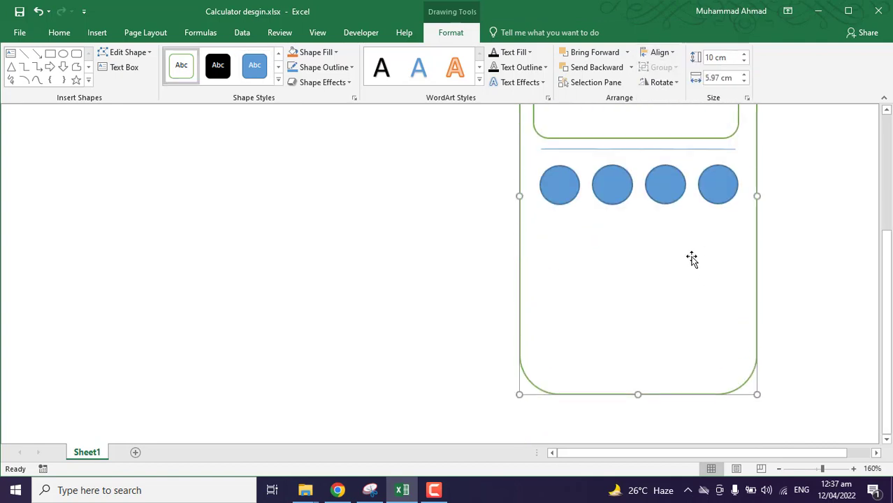
click(714, 199)
shift+click(665, 190)
shift+click(621, 187)
shift+click(559, 187)
- Duplicate the circle row and move the copy down as the second row
key(ctrl+d)
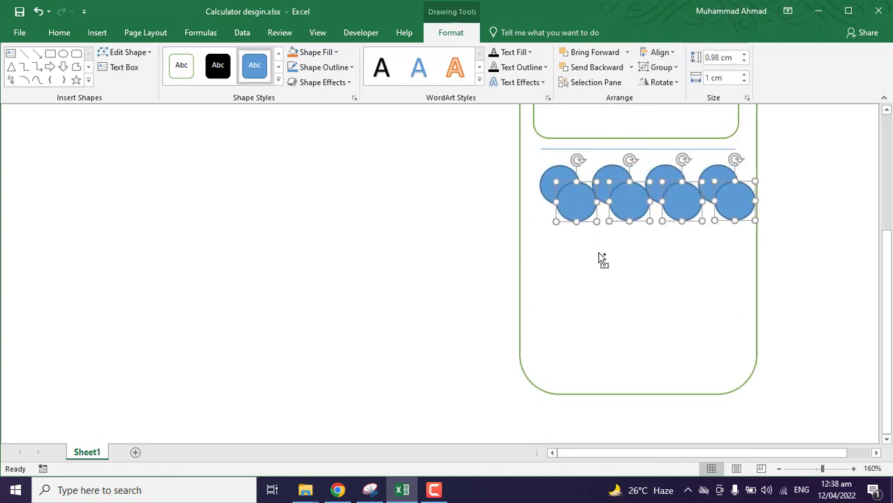
mouse_move(679, 213)
mouse_down()
mouse_move(664, 196)
mouse_move(614, 189)
mouse_up()
click(660, 194)
shift+click(559, 187)
shift+click(618, 189)
shift+click(718, 192)
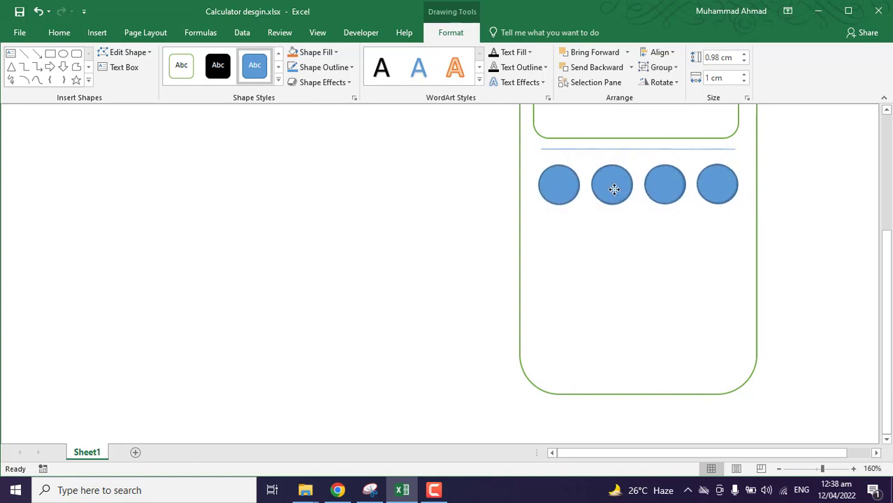
key(Down)
key(Down)
key(Down)
key(Down)
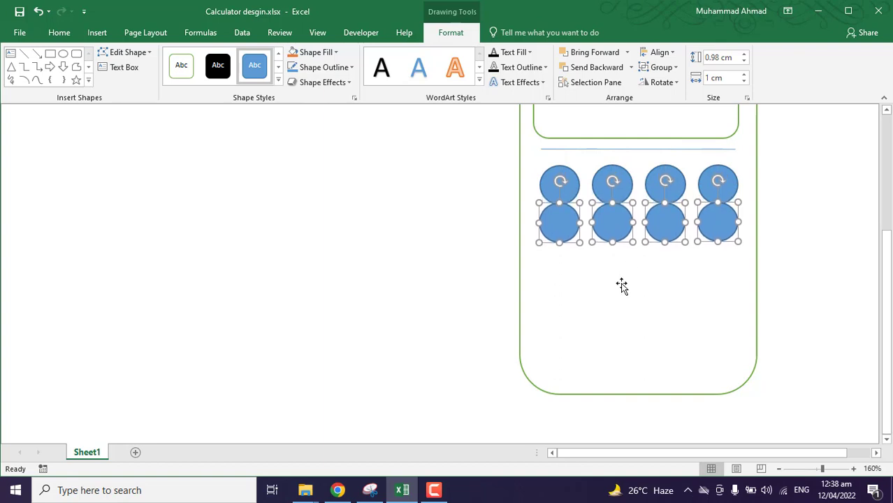
key(Down)
key(Down)
key(ctrl+Down)
key(ctrl+Down)
key(ctrl+Down)
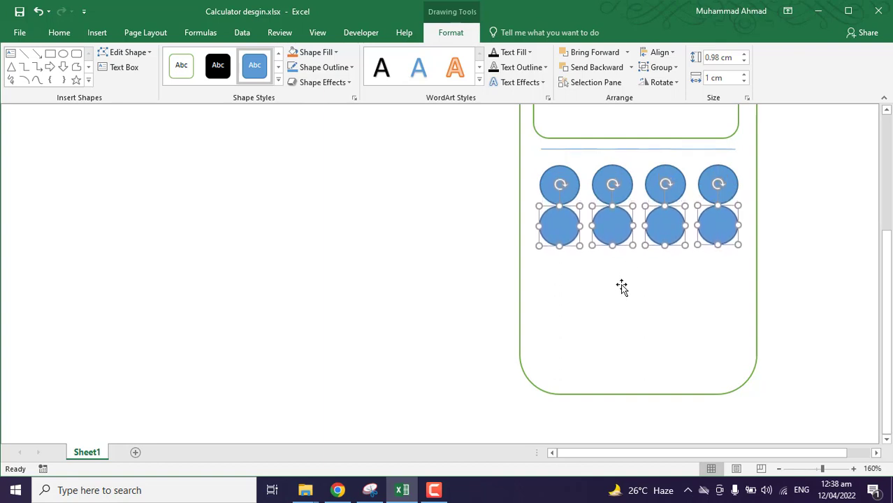
key(ctrl+Down)
key(ctrl+Down)
key(ctrl+Down)
- Duplicate both rows of eight circles to add rows three and four
click(559, 185)
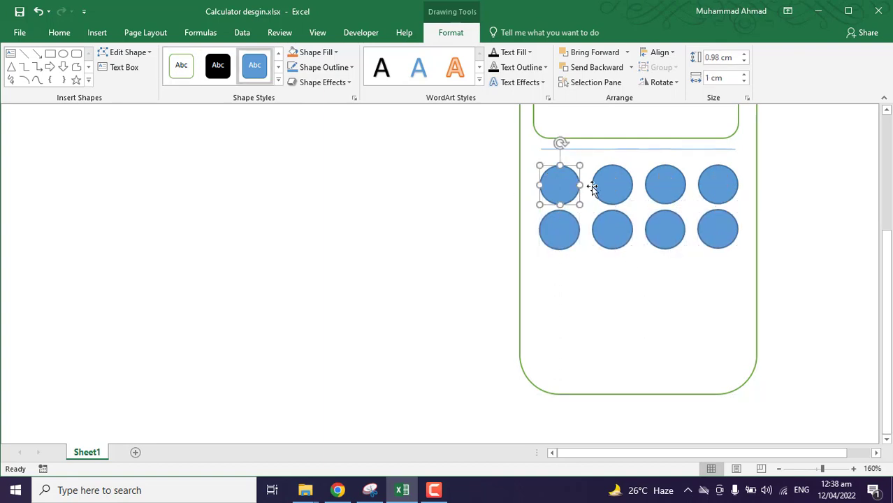
shift+click(612, 185)
shift+click(665, 185)
shift+click(718, 185)
shift+click(718, 229)
shift+click(569, 230)
key(ctrl+d)
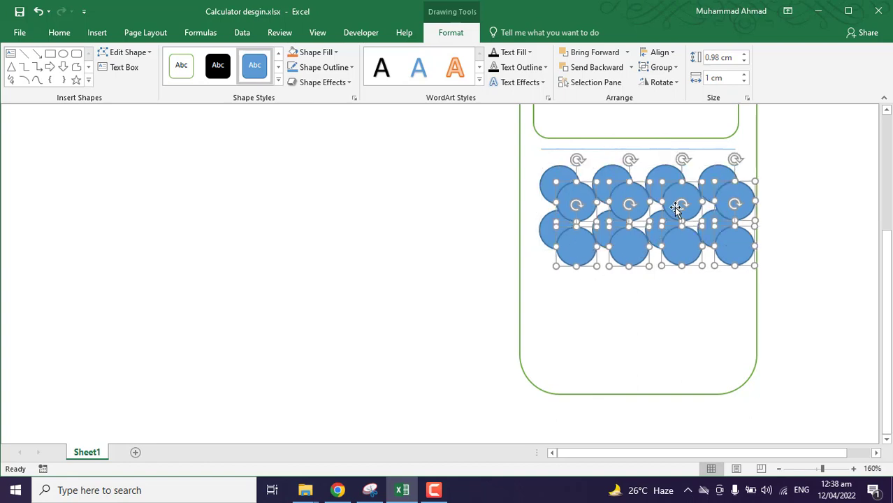
drag(677, 207, 655, 228)
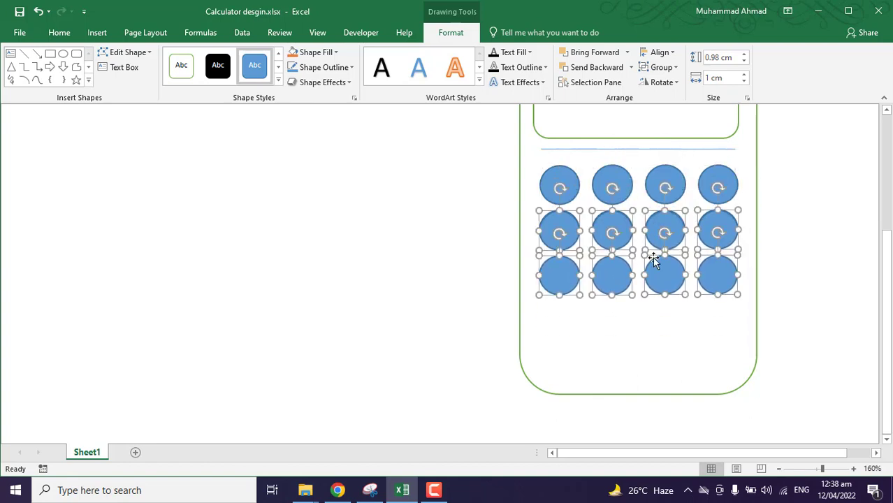
key(ctrl+d)
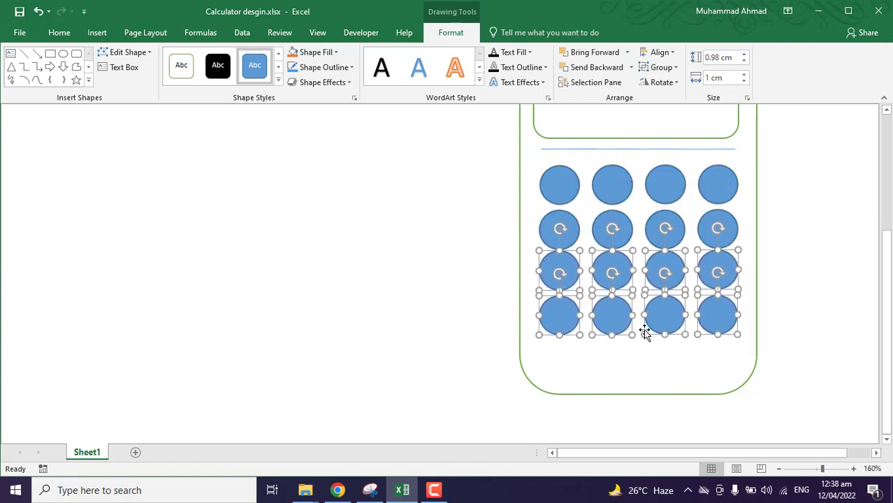
key(Down)
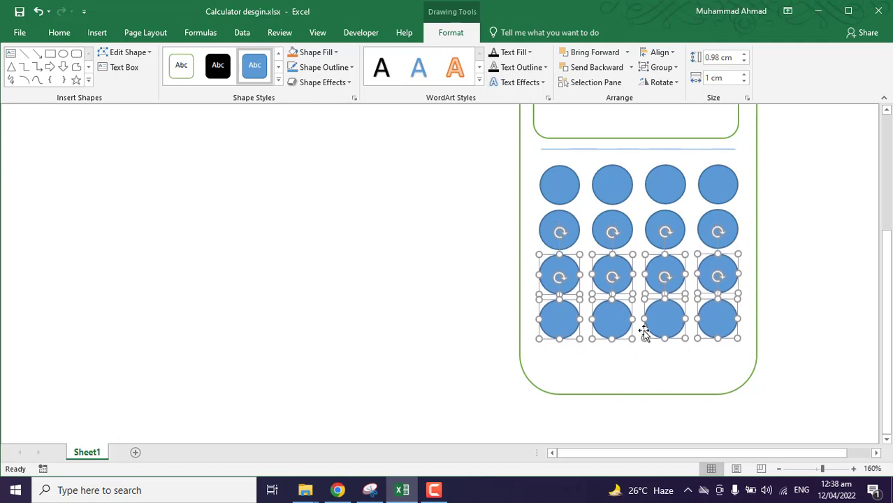
click(784, 219)
scroll(783, 297, up, 1)
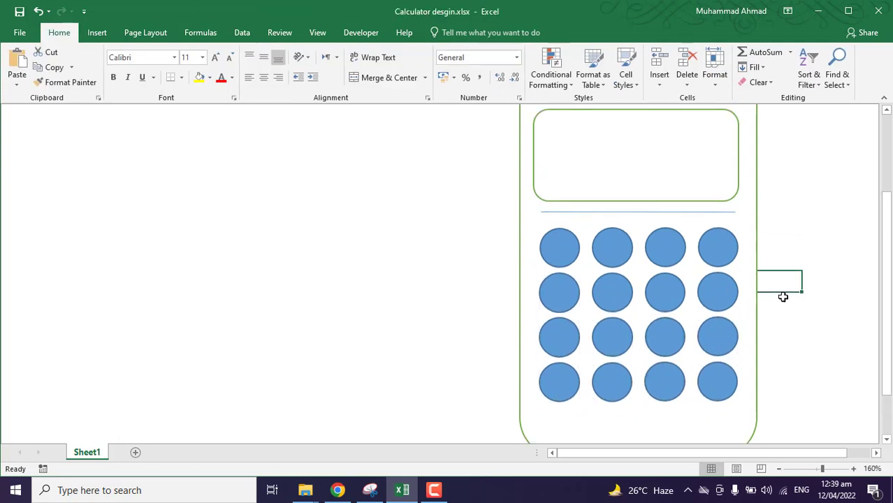
- Draw a wide rounded-rectangle key at the keypad's bottom-left and place a duplicate beside it
click(788, 468)
click(824, 468)
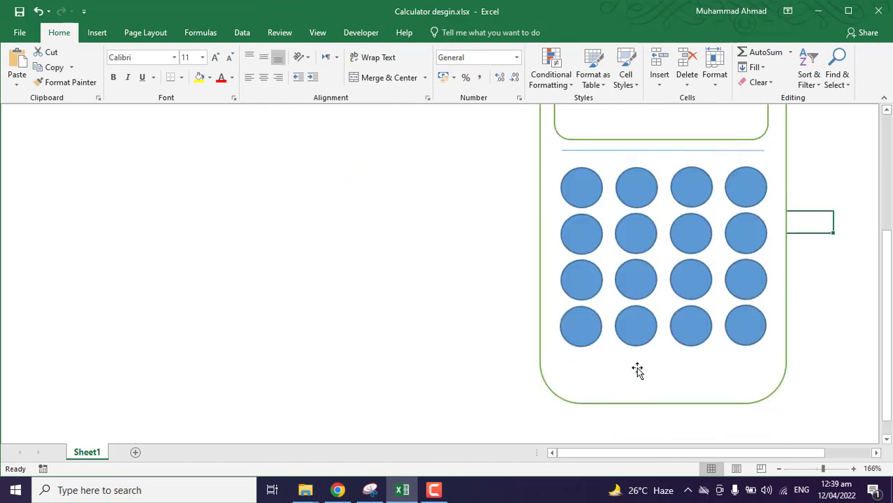
click(158, 33)
click(97, 32)
click(219, 52)
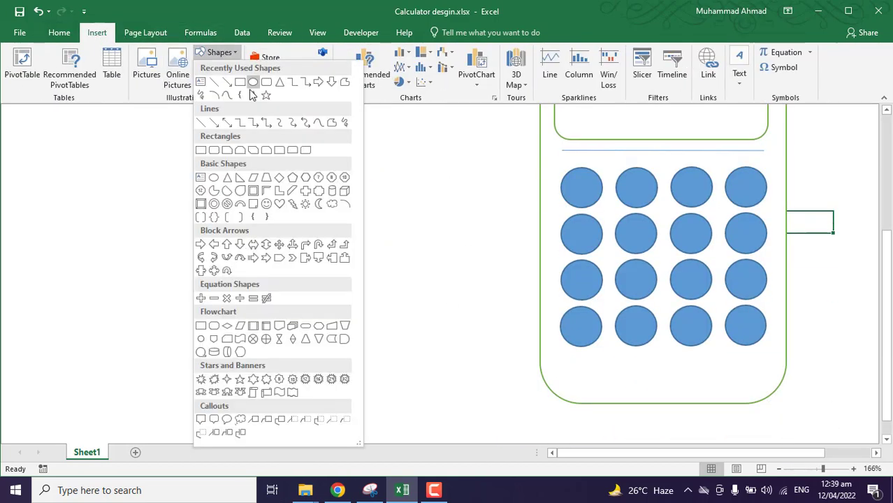
click(251, 92)
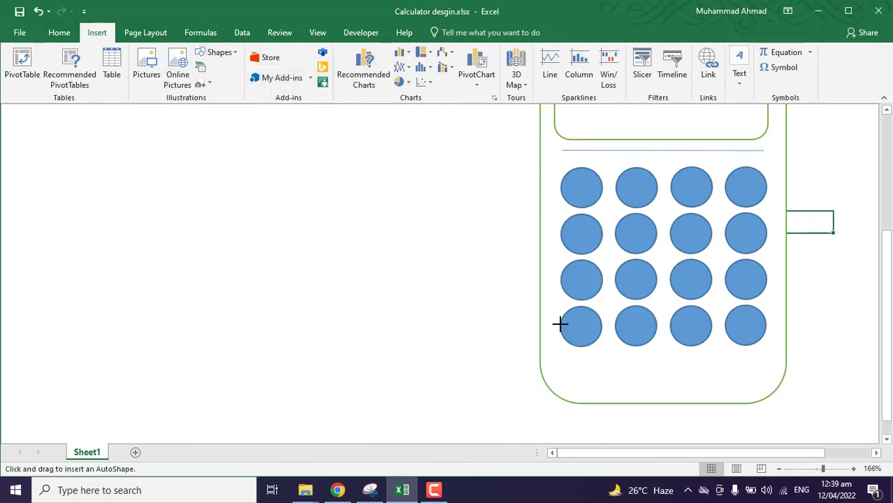
mouse_move(560, 324)
mouse_down()
mouse_move(658, 350)
mouse_move(619, 339)
mouse_up()
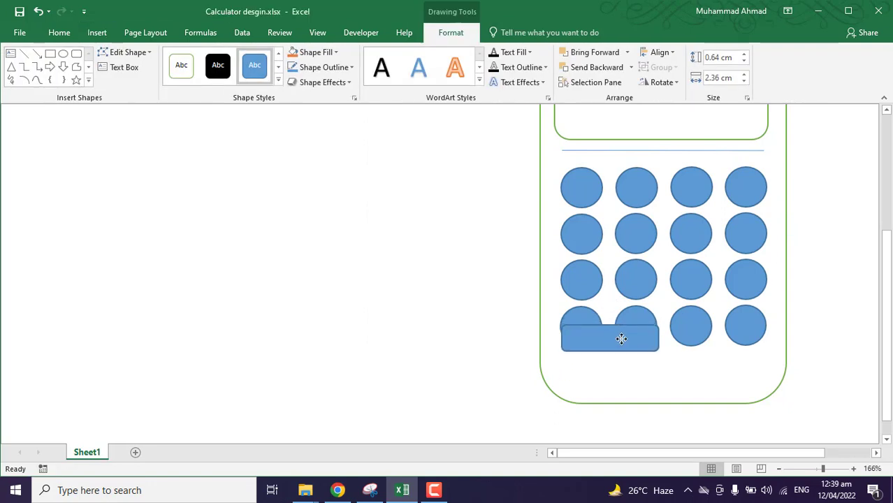
key(ctrl+d)
drag(632, 345, 716, 332)
- Align the two wide buttons along their bottoms and nudge them down beneath the circles
shift+click(627, 343)
click(659, 52)
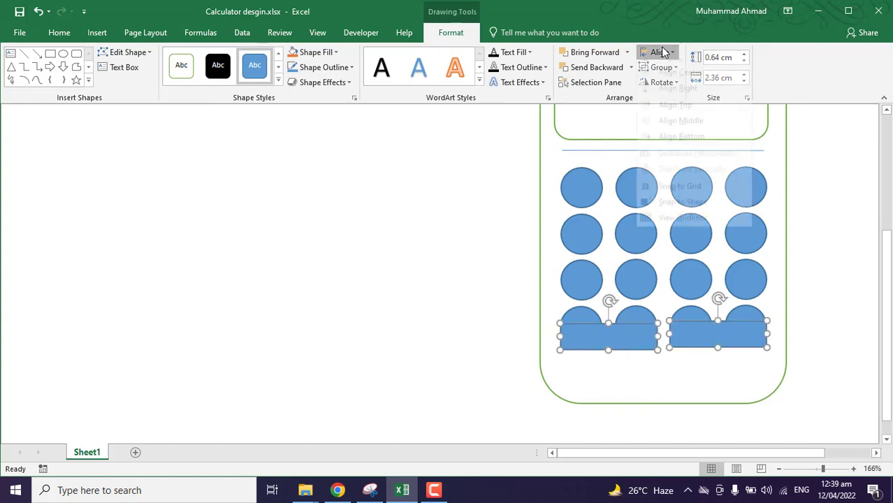
click(691, 147)
click(660, 53)
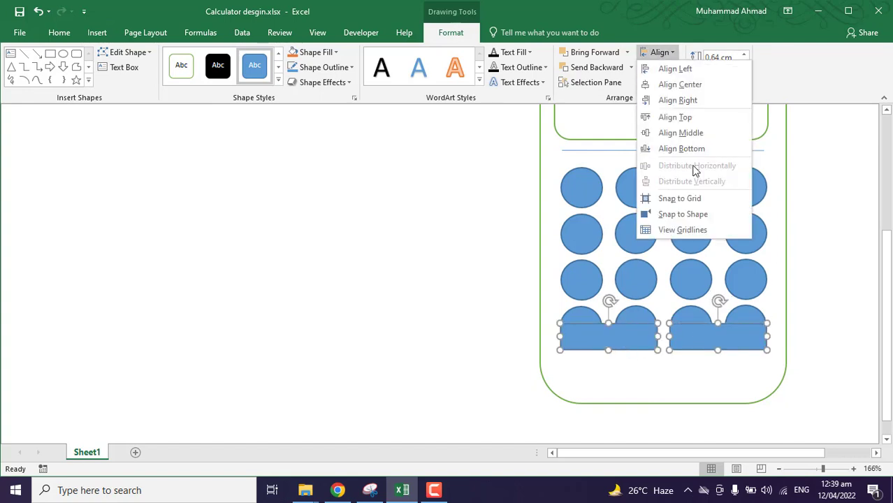
click(683, 120)
key(Down)
key(Down)
key(Down)
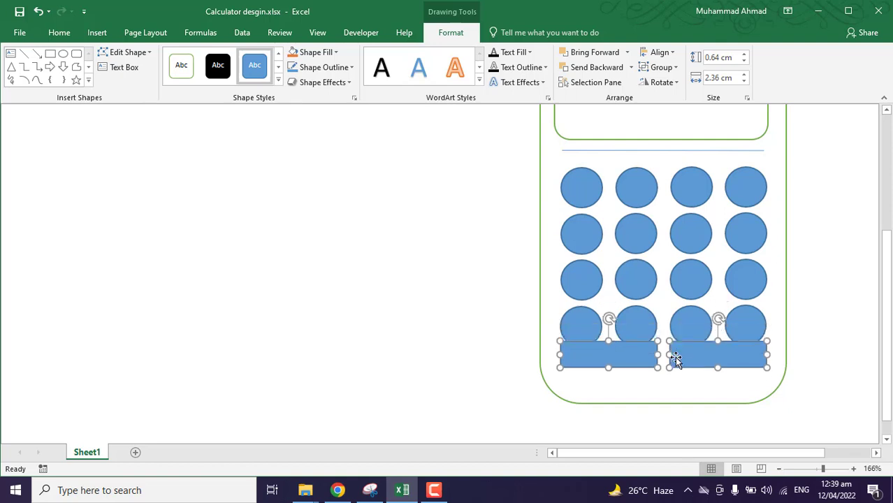
key(Down)
key(Down)
key(Down)
key(Down)
key(Down)
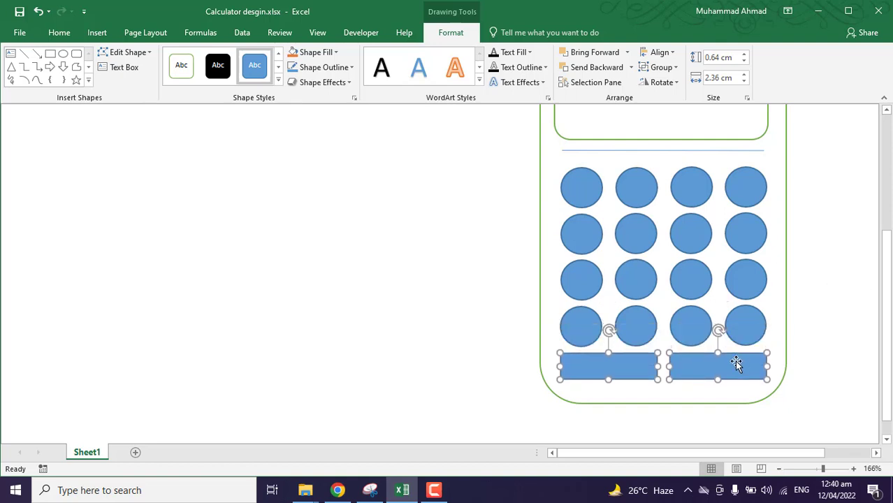
- Fine-tune the left and right pill buttons so they sit evenly below the circle grid
click(641, 360)
drag(568, 360, 578, 366)
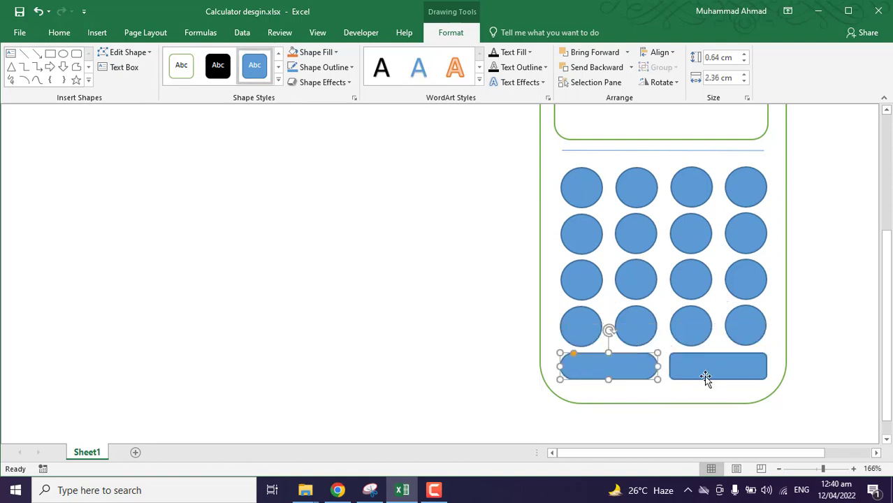
drag(704, 376, 684, 362)
click(578, 355)
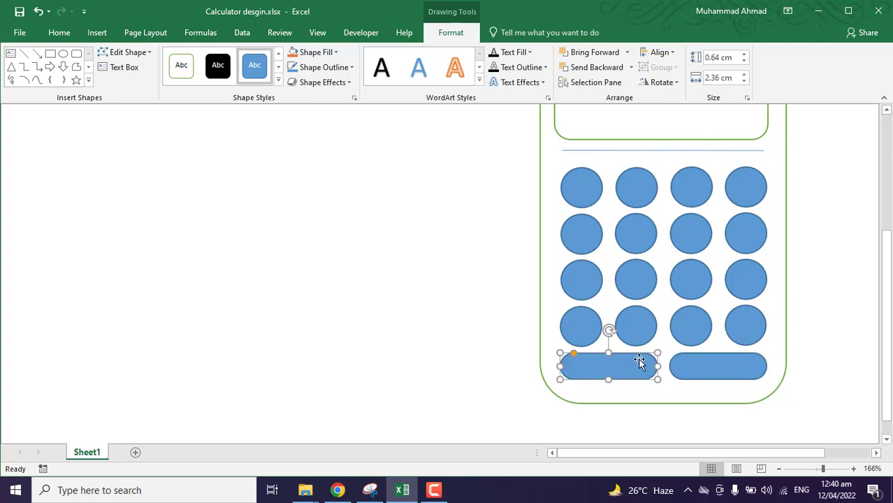
key(Escape)
click(629, 378)
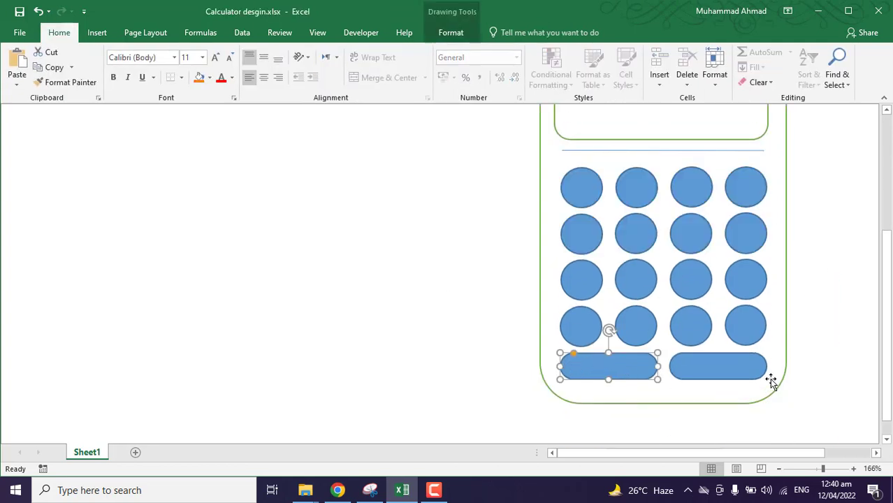
drag(721, 371, 720, 381)
click(617, 379)
drag(616, 379, 612, 383)
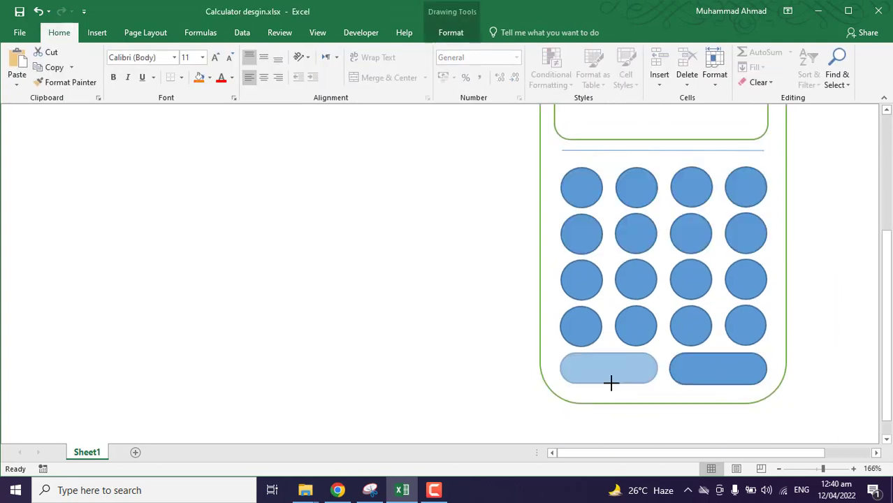
click(815, 355)
click(817, 469)
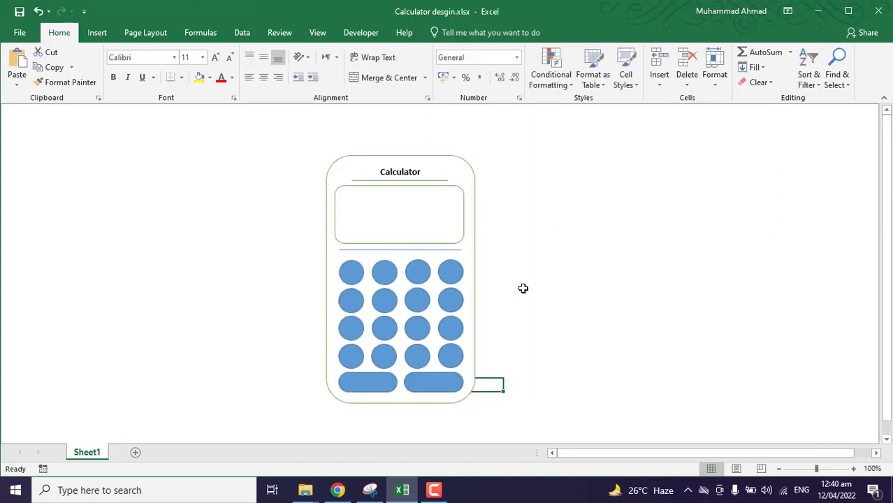
- Select the calculator body, every circle button and both wide buttons together
click(471, 181)
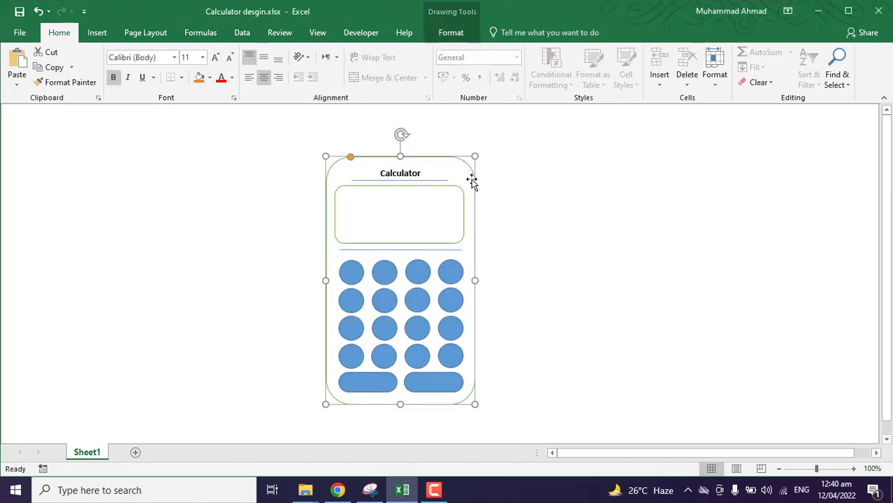
click(509, 179)
ctrl+click(357, 276)
ctrl+click(384, 274)
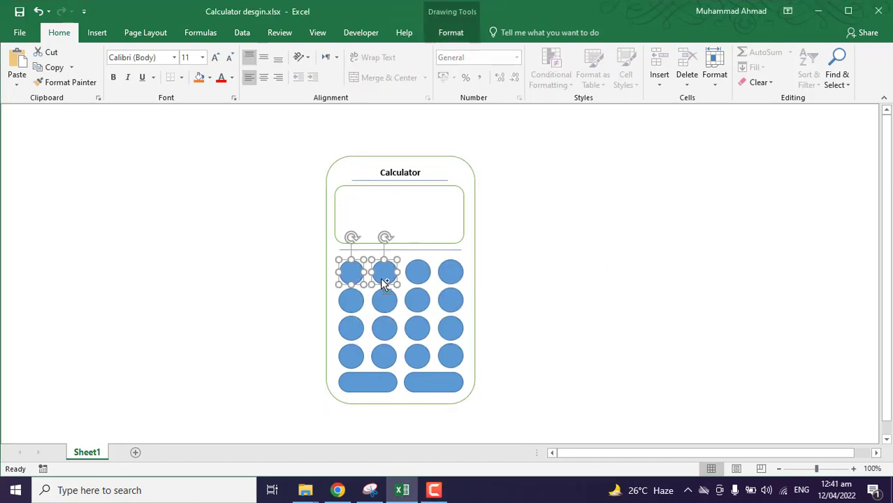
ctrl+click(418, 302)
ctrl+click(384, 327)
ctrl+click(417, 328)
ctrl+click(410, 359)
ctrl+click(476, 336)
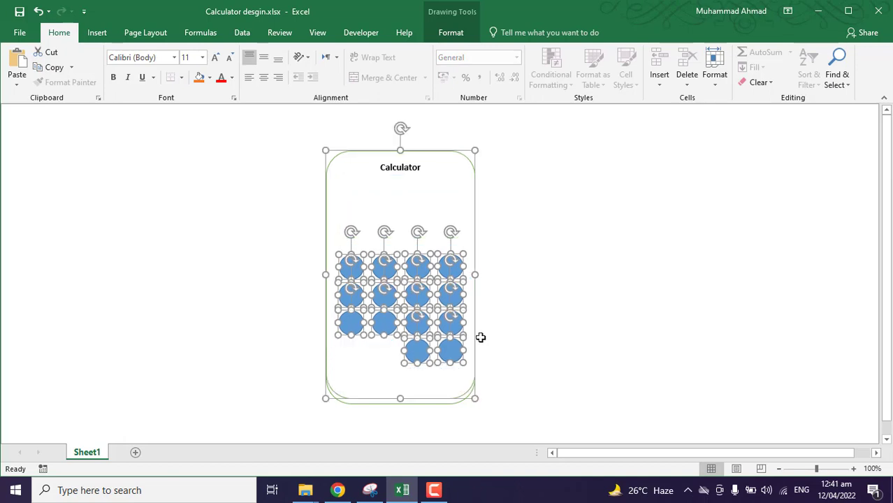
ctrl+click(383, 356)
ctrl+click(351, 356)
ctrl+click(367, 382)
ctrl+click(428, 384)
- Apply the white-fill, black-outline Shape Style to all selected shapes
click(160, 35)
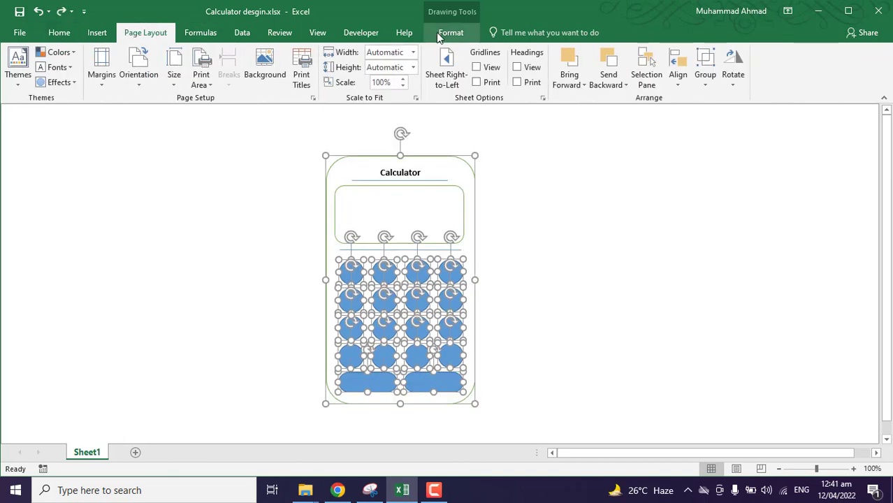
click(450, 32)
click(181, 65)
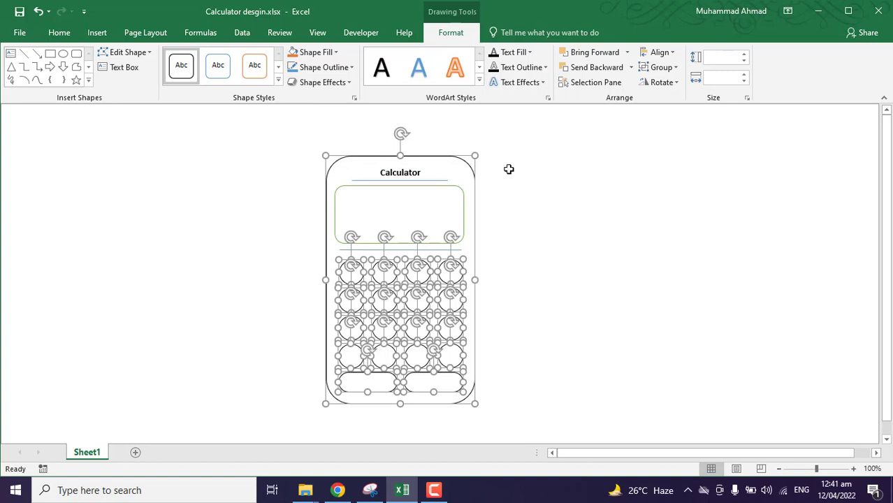
- Label the top-row circles 7, 8, 9 and /
click(509, 169)
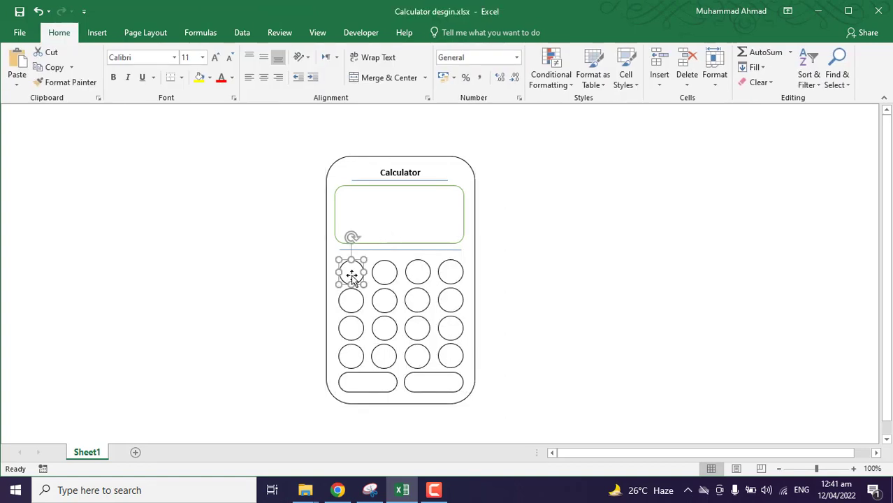
click(350, 273)
text(1)
text(7)
click(379, 274)
text(8)
click(417, 273)
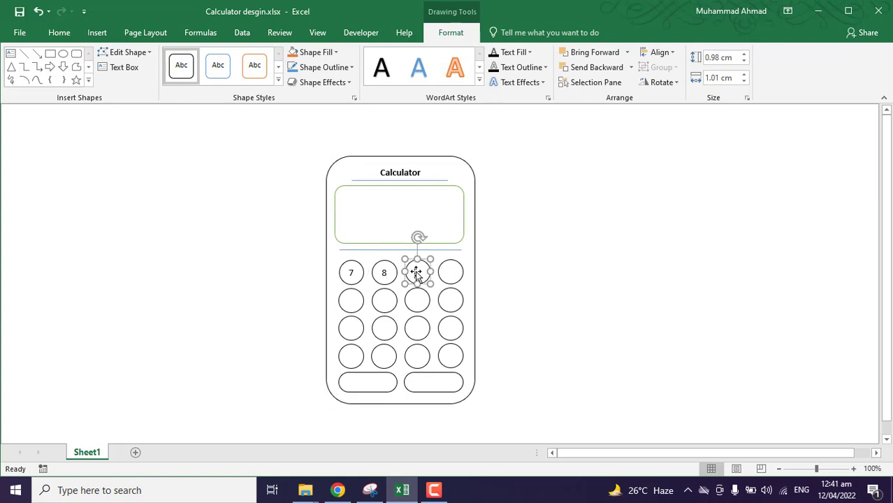
click(447, 276)
- Label the second-row circles 4, 5, 6 and x
click(357, 300)
text(4)
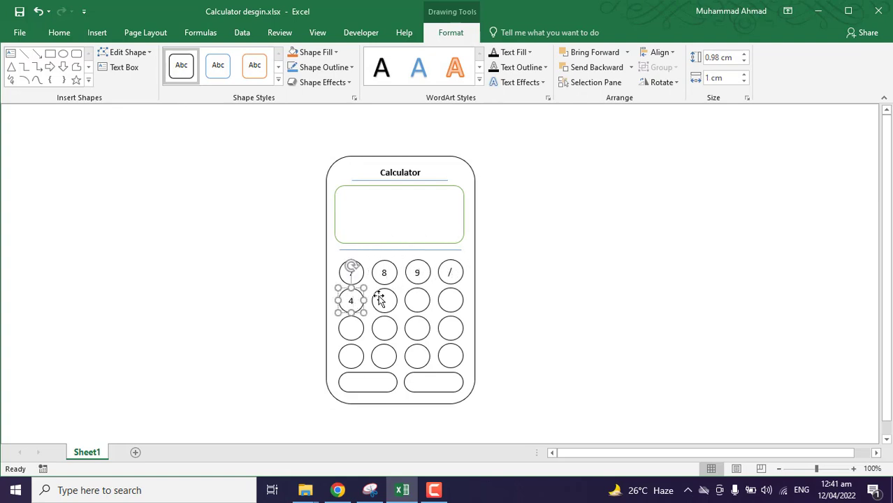
click(381, 300)
text(5)
click(415, 301)
text(6)
click(451, 301)
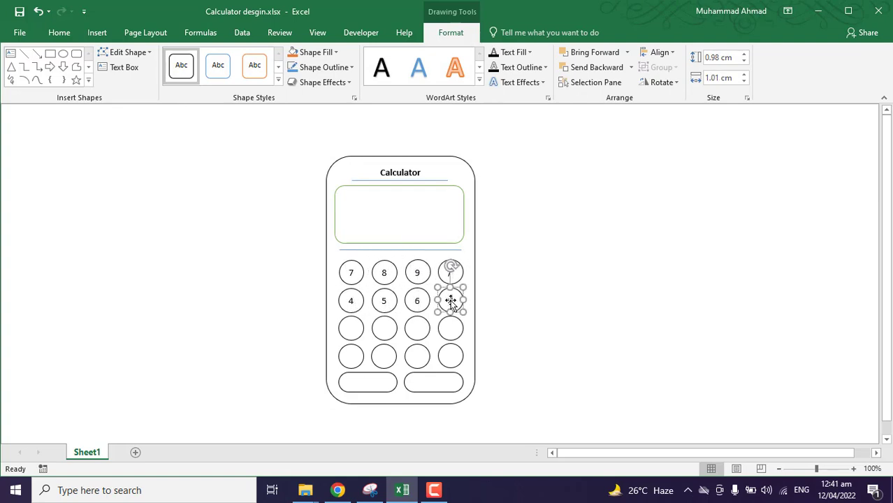
text(x)
- Label the third-row circles 1, 2, 3 and -
click(348, 328)
key(Escape)
click(347, 331)
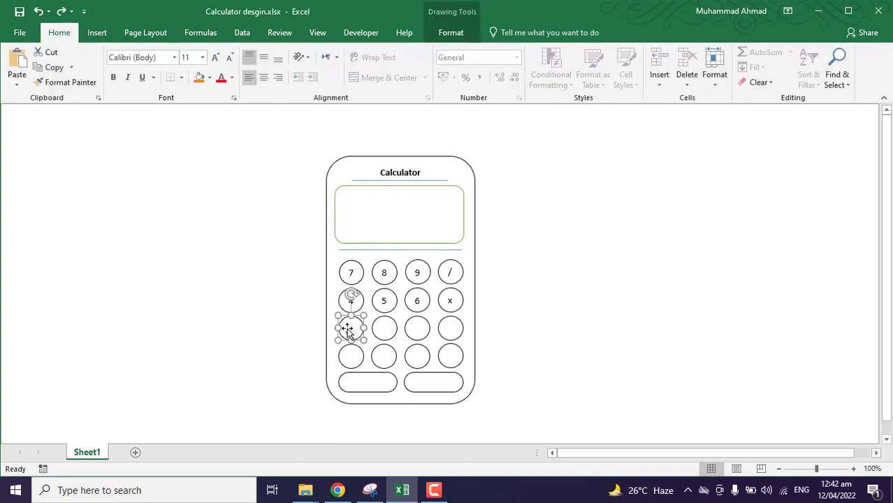
key(Tab)
text(2)
text(1)
click(408, 329)
text(3)
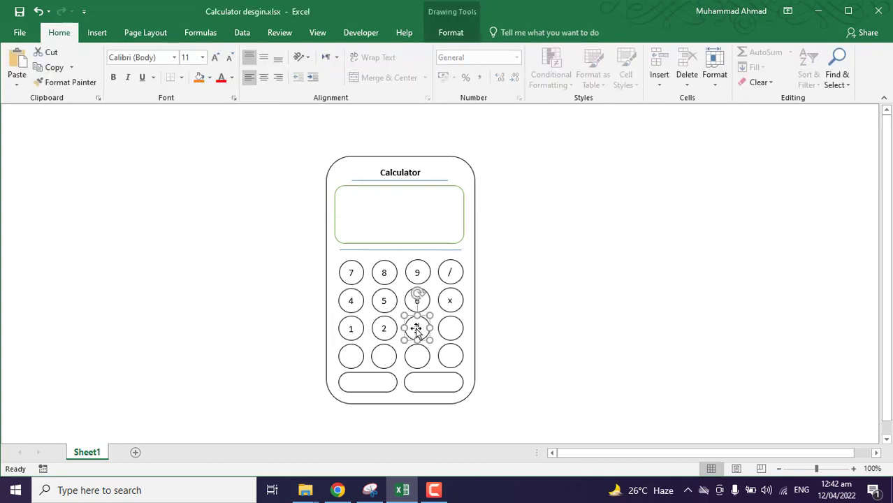
click(448, 330)
- Label the bottom-row circles ., 0, = and +
click(356, 358)
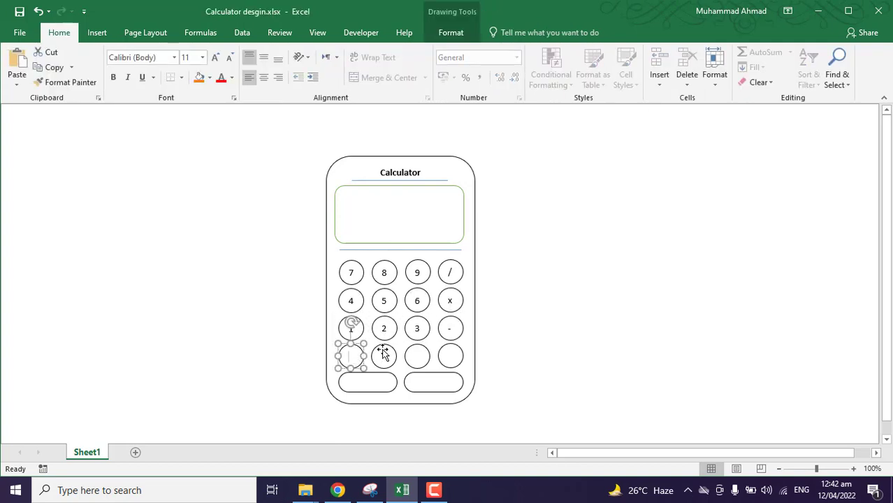
text(.)
click(384, 355)
text(0)
click(415, 359)
text(=)
click(447, 358)
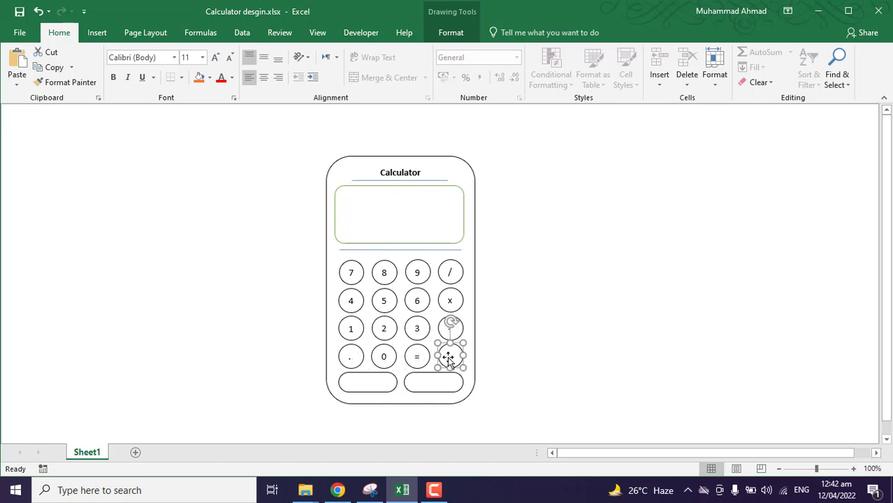
text(+)
- Label the left wide button 'Clear All' and zoom in on the calculator
click(367, 381)
text(Clear All)
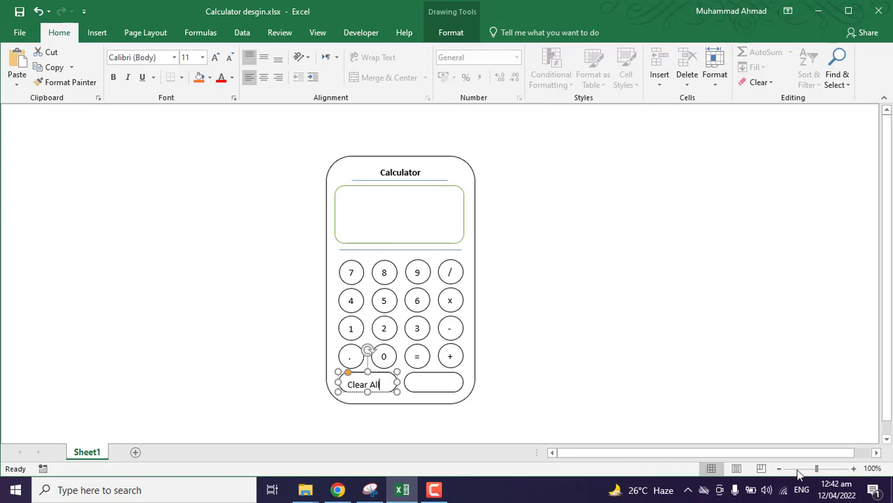
drag(816, 469, 823, 469)
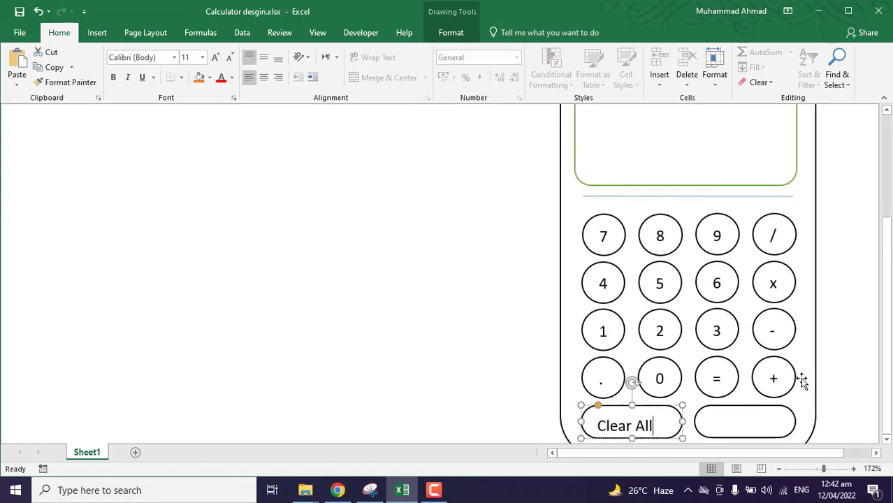
click(514, 250)
click(96, 33)
click(219, 52)
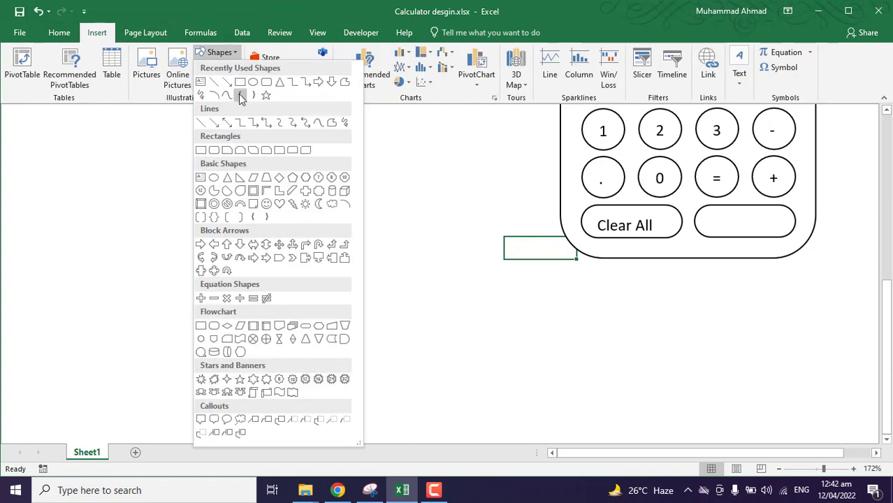
- Draw a left-arrow shape in the right wide button and centre it there
click(319, 82)
mouse_move(685, 286)
mouse_down()
mouse_move(719, 299)
mouse_move(733, 229)
mouse_move(748, 223)
mouse_up()
shift+click(779, 225)
click(660, 52)
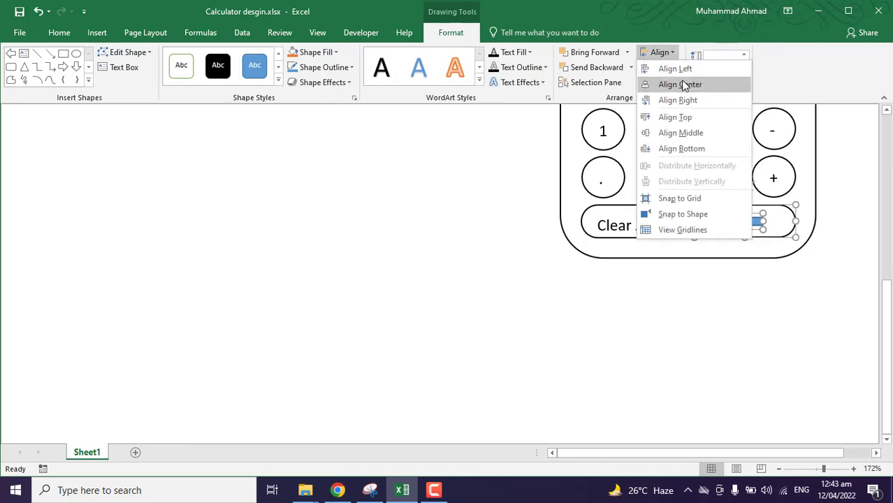
click(683, 84)
- Fill the arrow white and the right wide button light blue
click(769, 274)
click(742, 220)
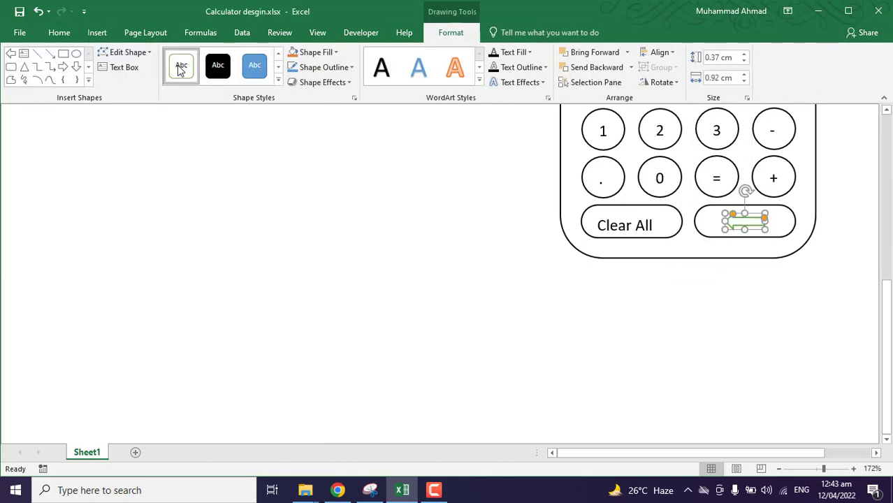
click(311, 52)
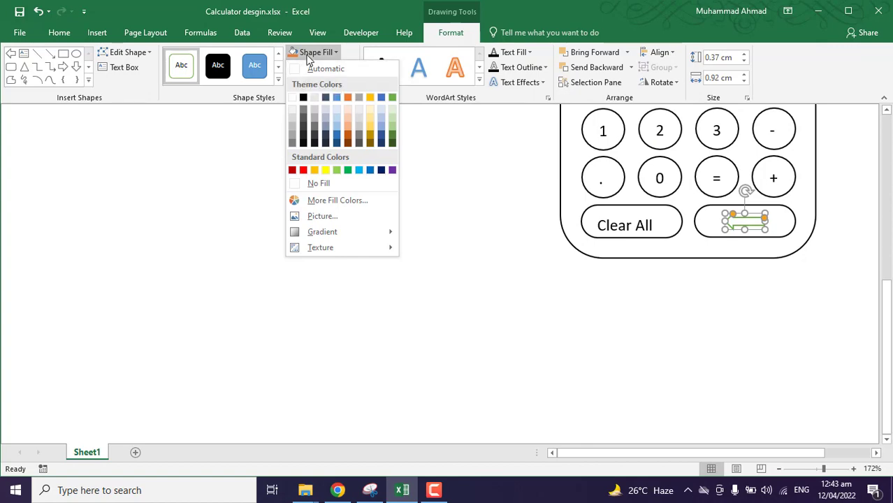
click(540, 292)
click(706, 224)
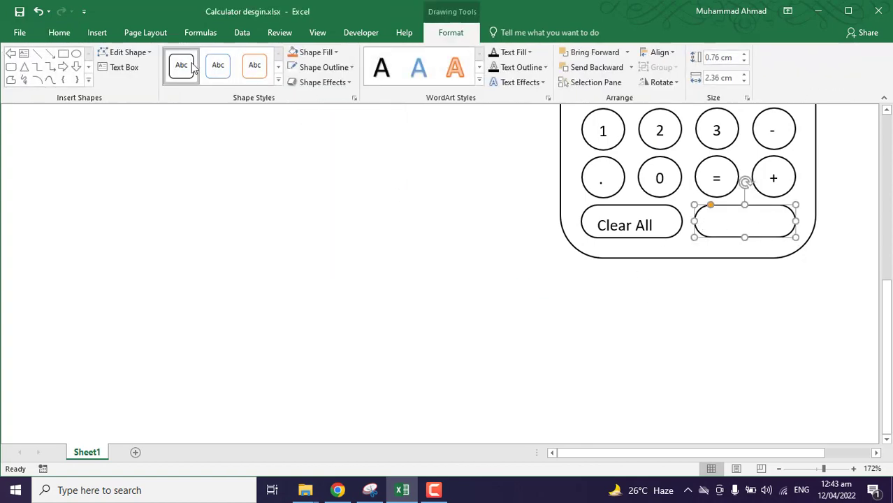
click(312, 53)
click(335, 133)
click(589, 330)
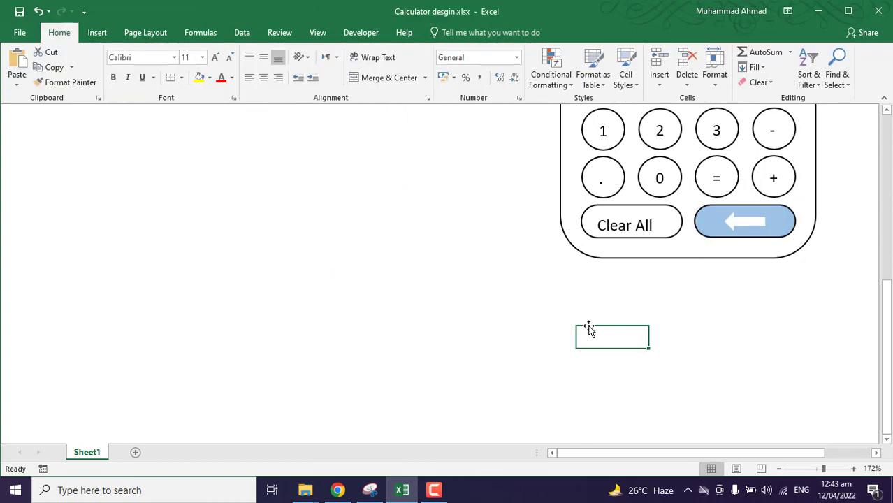
- Select all the labelled calculator keys, including Clear All, together
scroll(493, 268, up, 2)
scroll(628, 252, up, 1)
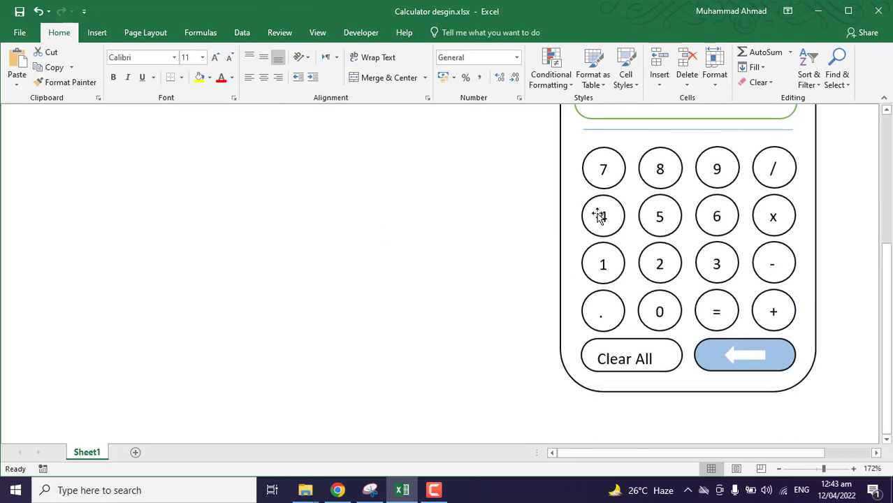
click(608, 171)
ctrl+click(660, 170)
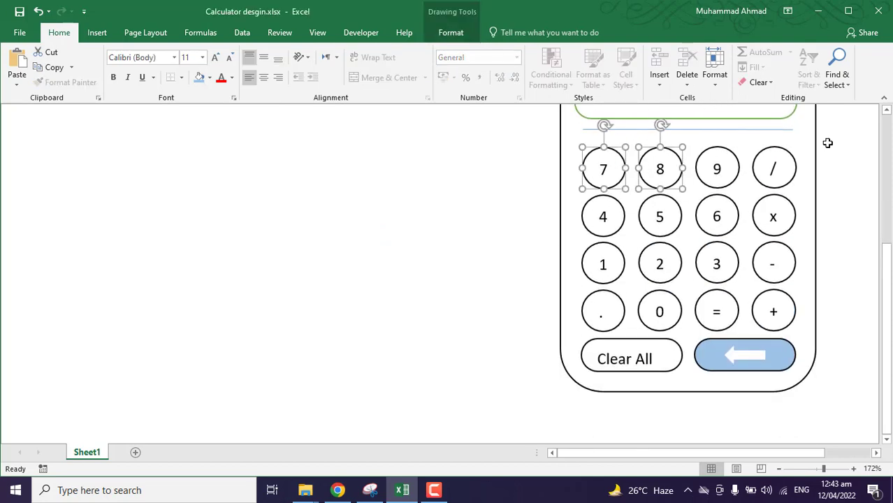
ctrl+click(716, 171)
ctrl+click(773, 171)
ctrl+click(716, 218)
ctrl+click(603, 218)
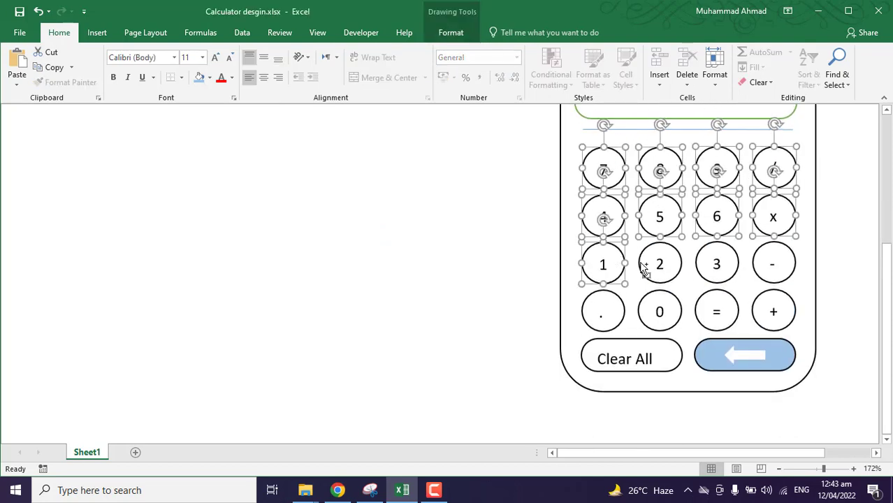
ctrl+click(660, 265)
ctrl+click(781, 271)
ctrl+click(773, 312)
ctrl+click(716, 312)
ctrl+click(659, 312)
ctrl+click(602, 313)
ctrl+click(624, 359)
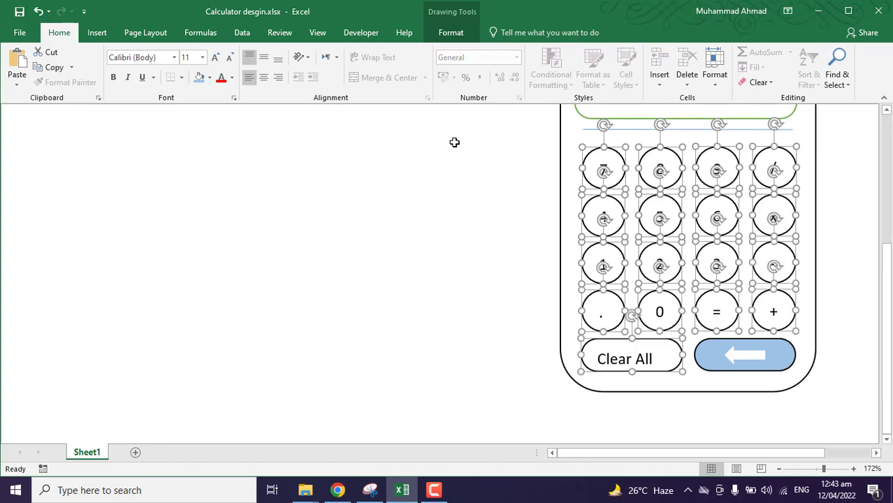
- Make the key labels bold, size 12, and centred horizontally and vertically
click(450, 32)
click(517, 52)
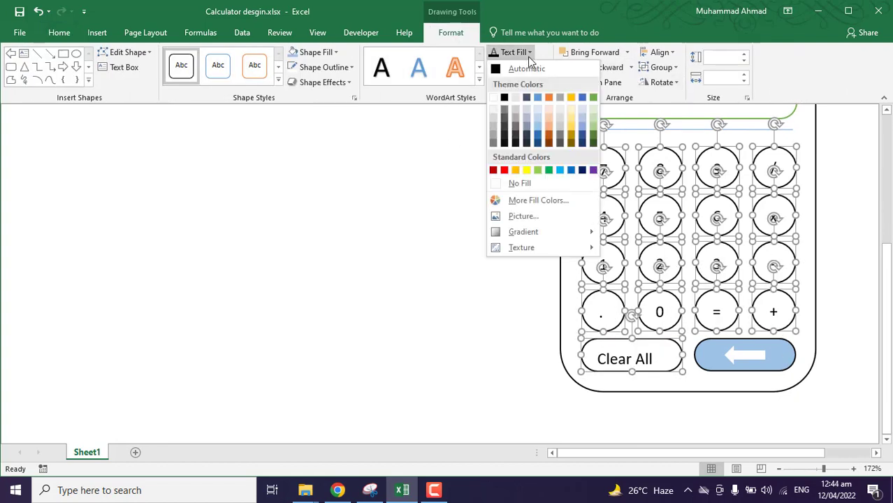
key(Escape)
click(59, 32)
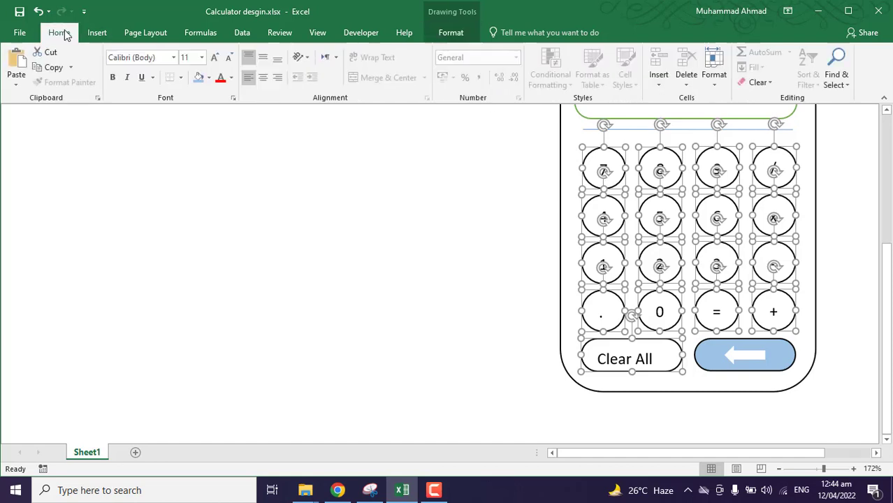
click(264, 77)
click(263, 58)
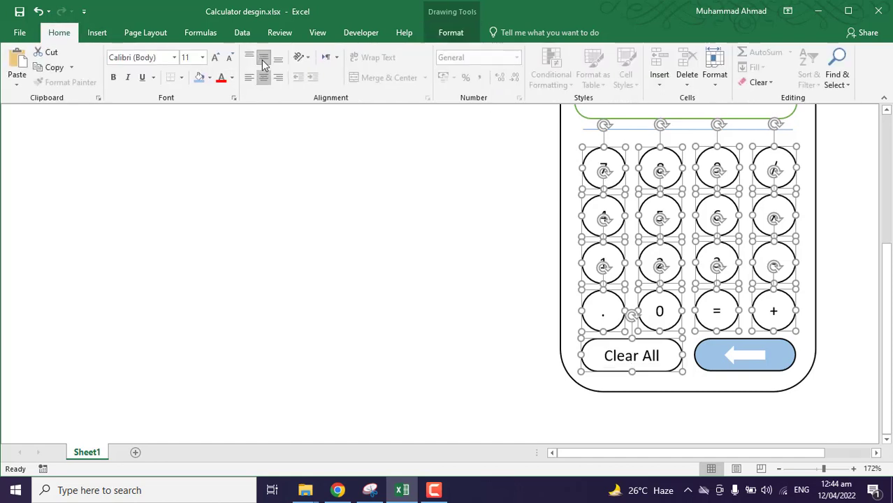
click(114, 77)
click(214, 59)
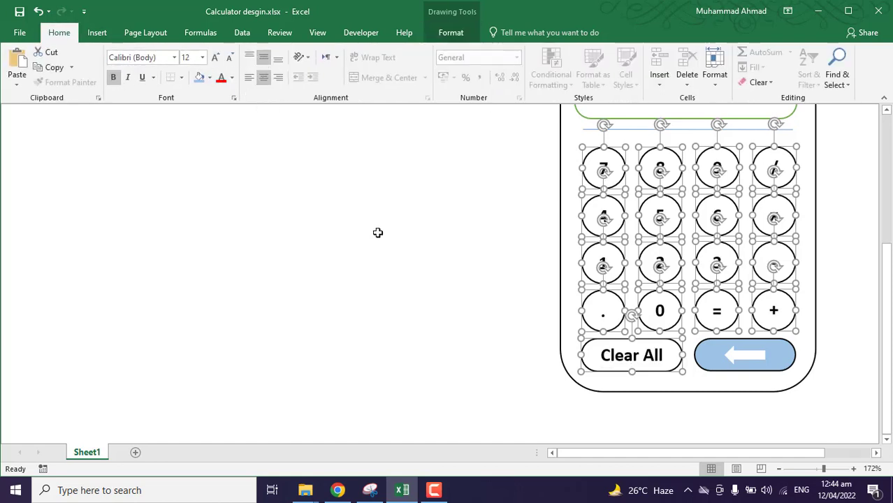
- Bottom-align the text in the calculator's display box
scroll(378, 232, up, 2)
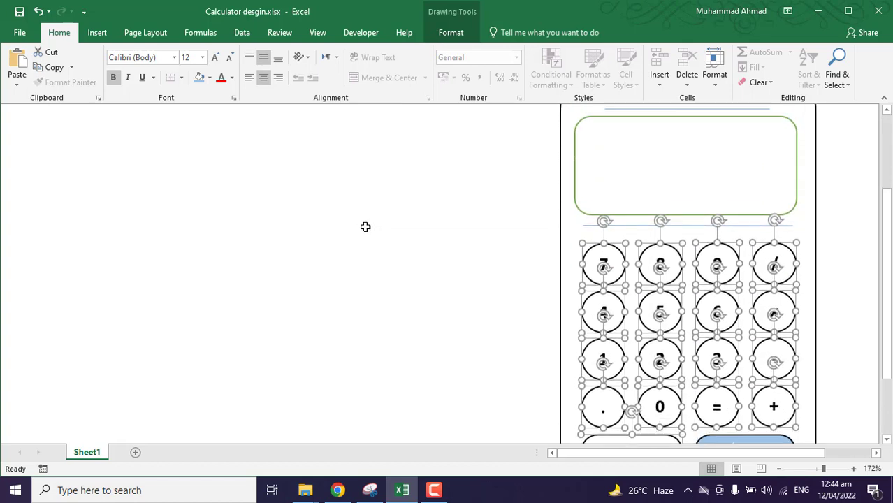
click(365, 226)
click(610, 205)
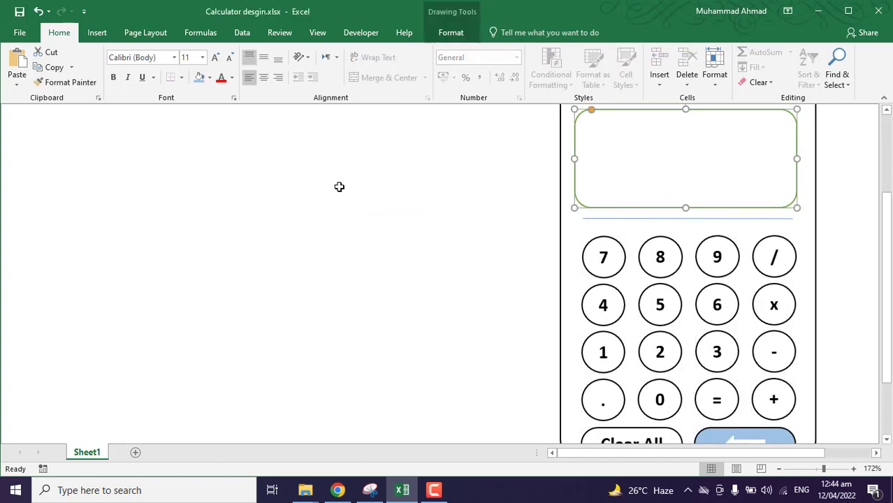
click(273, 63)
click(431, 229)
scroll(431, 229, down, 2)
scroll(430, 229, up, 2)
scroll(633, 358, down, 3)
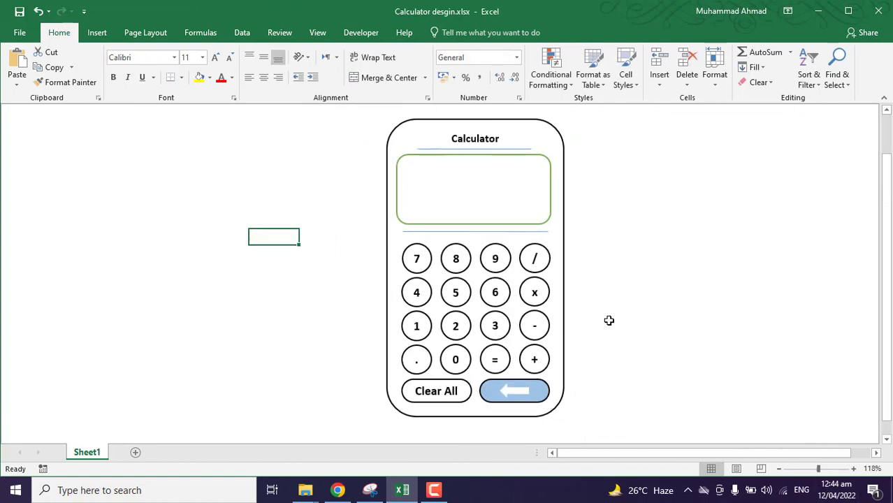
- Give the calculator body a gradient fill from the More Gradients settings
click(546, 135)
click(450, 33)
click(334, 70)
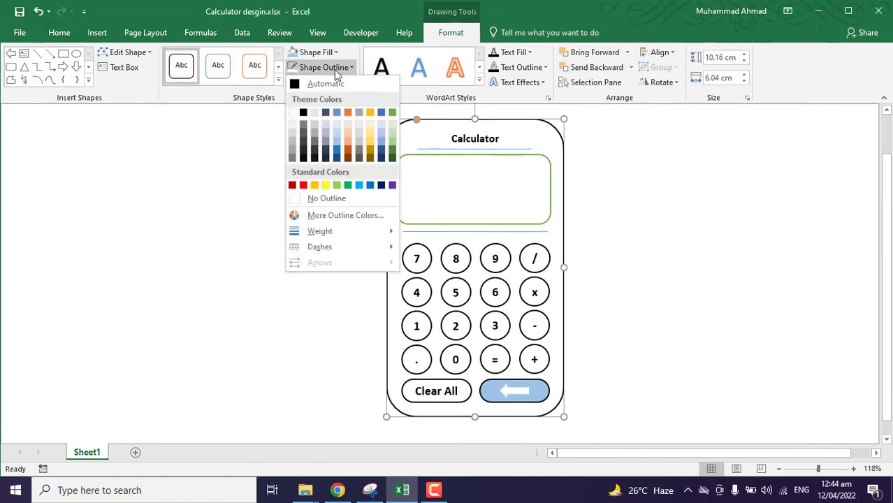
click(342, 67)
click(316, 51)
mouse_move(376, 232)
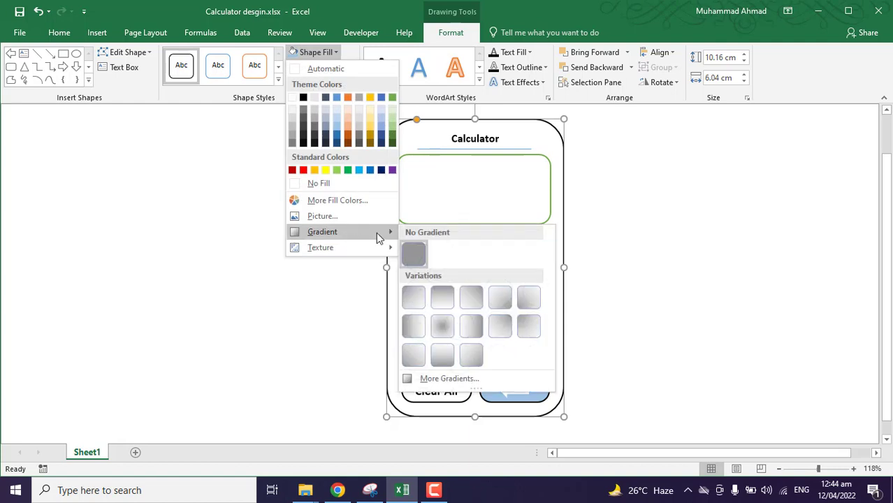
click(449, 378)
click(735, 240)
- Remove the extra gradient stop and set the stops to blue at top, green at bottom
click(803, 389)
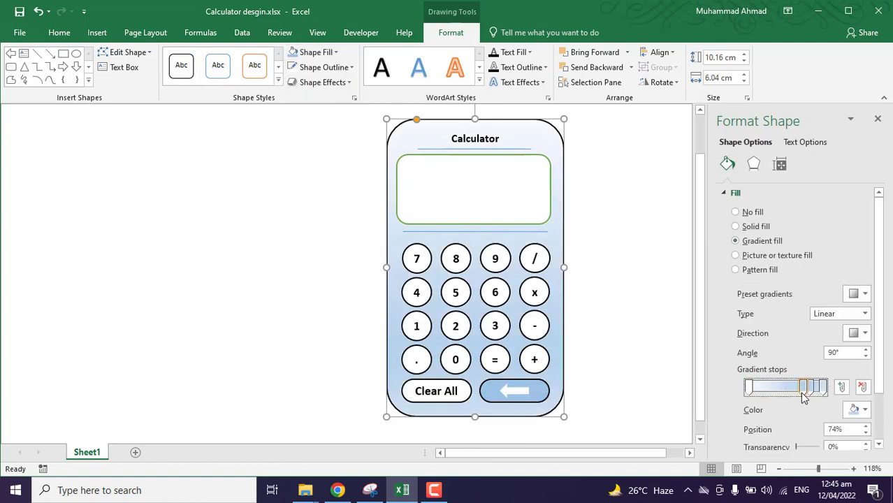
drag(813, 392, 816, 419)
click(855, 411)
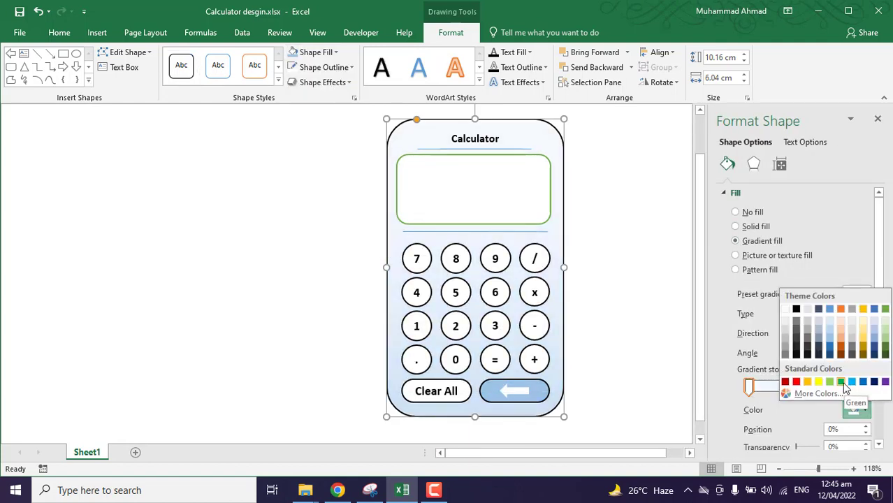
click(838, 378)
click(823, 387)
click(865, 410)
click(854, 380)
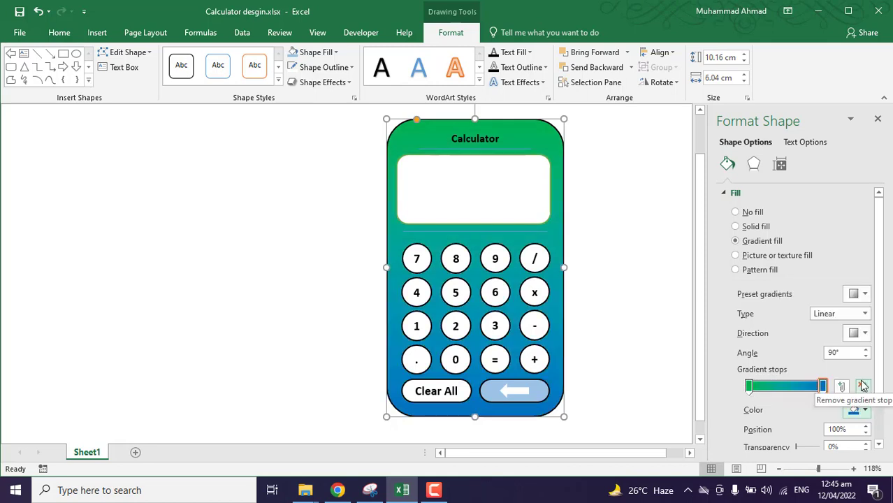
click(749, 386)
click(865, 409)
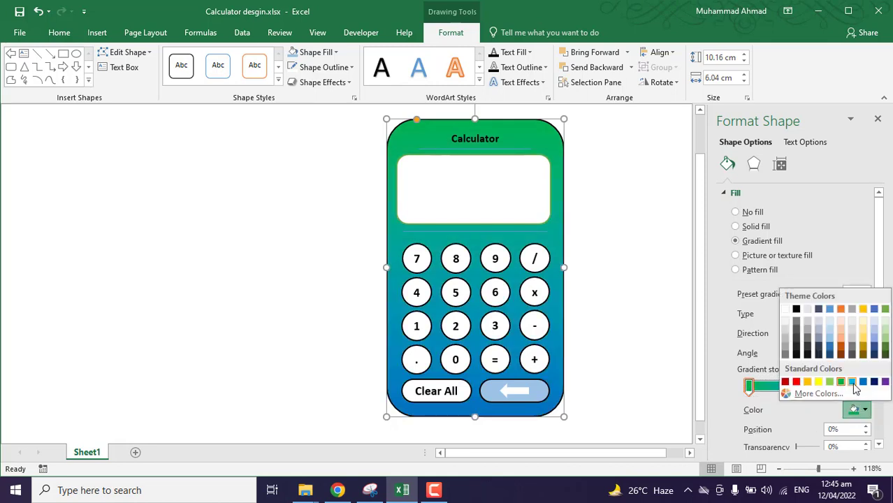
click(853, 379)
click(865, 409)
click(839, 379)
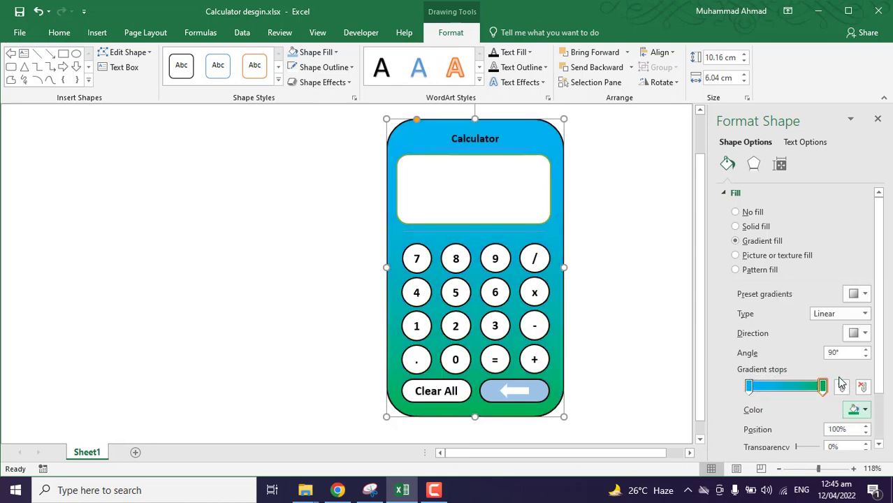
- Select the twelve digit, dot and equals keys and apply a gradient fill with a stop at 37%
click(598, 305)
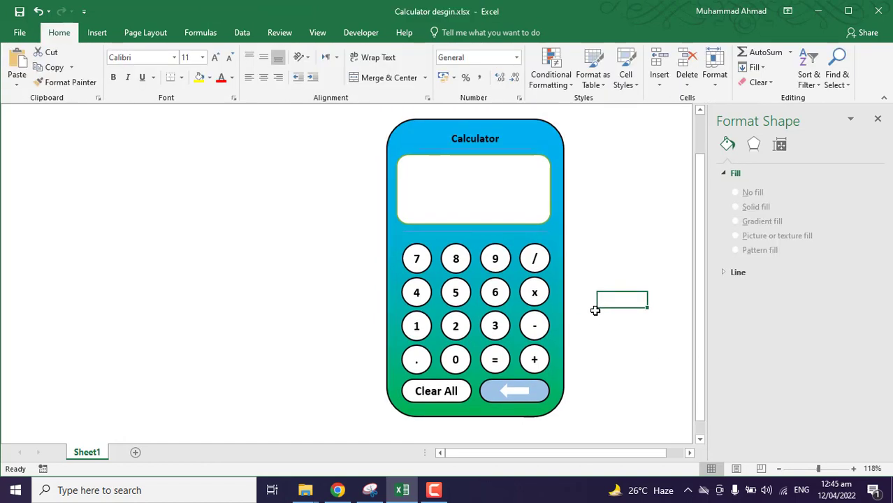
click(430, 262)
ctrl+click(456, 259)
ctrl+click(495, 258)
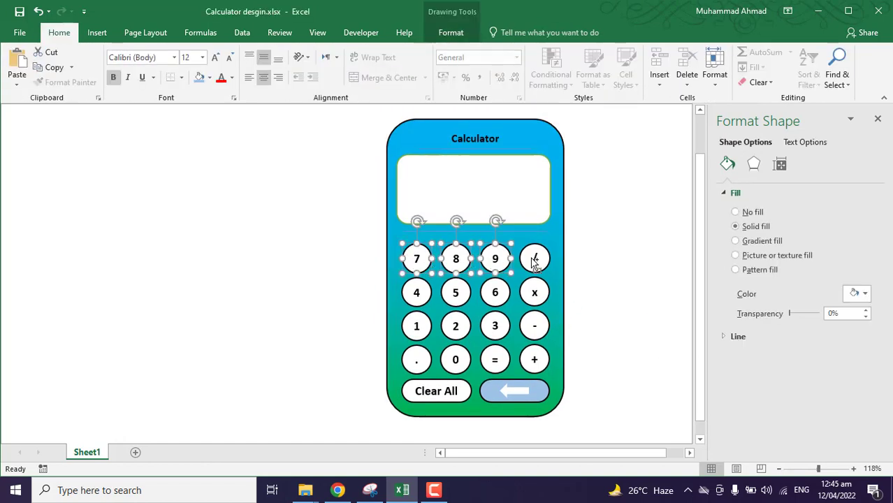
ctrl+click(534, 258)
ctrl+click(455, 292)
ctrl+click(428, 326)
ctrl+click(456, 326)
ctrl+click(494, 327)
ctrl+click(455, 360)
ctrl+click(416, 360)
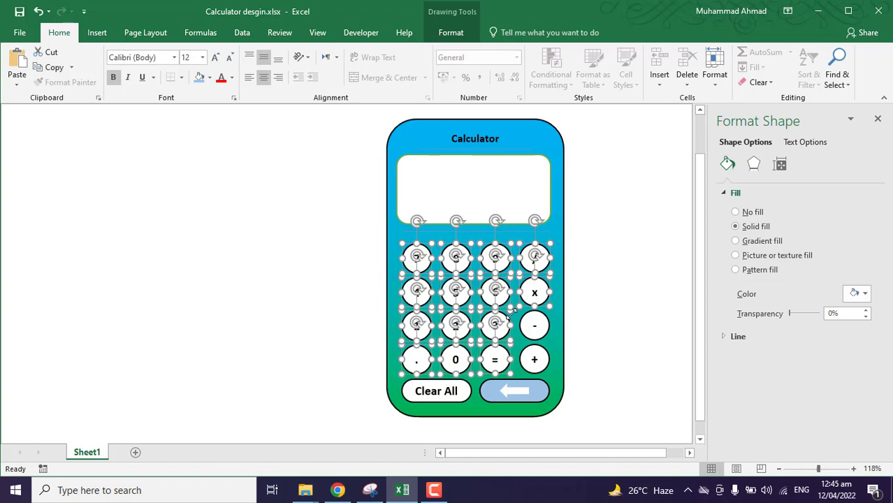
ctrl+click(535, 292)
ctrl+click(447, 391)
ctrl+click(489, 393)
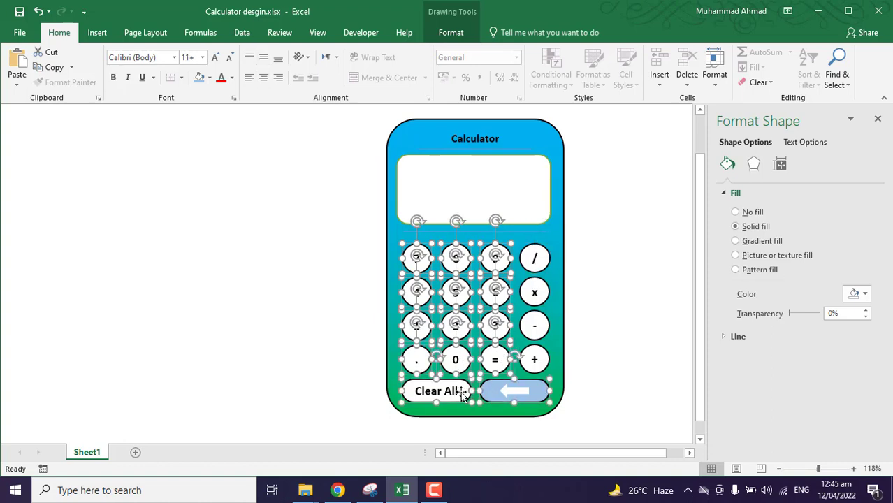
ctrl+click(461, 395)
ctrl+click(498, 396)
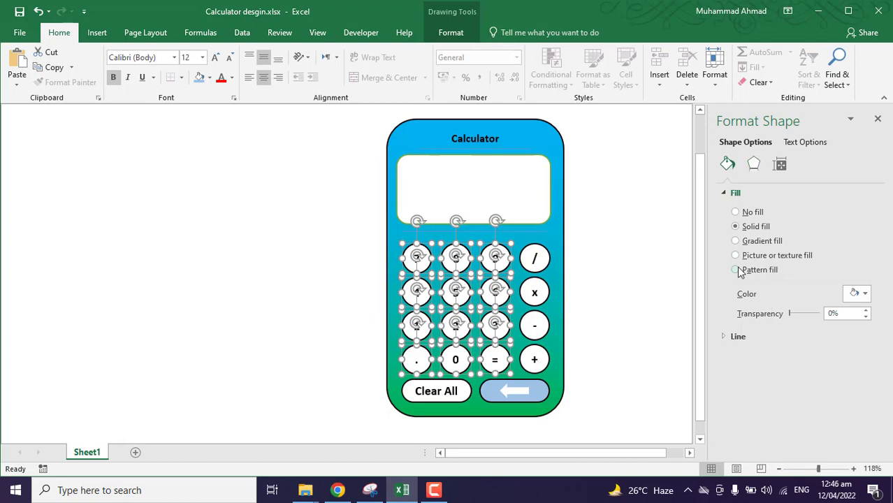
click(748, 242)
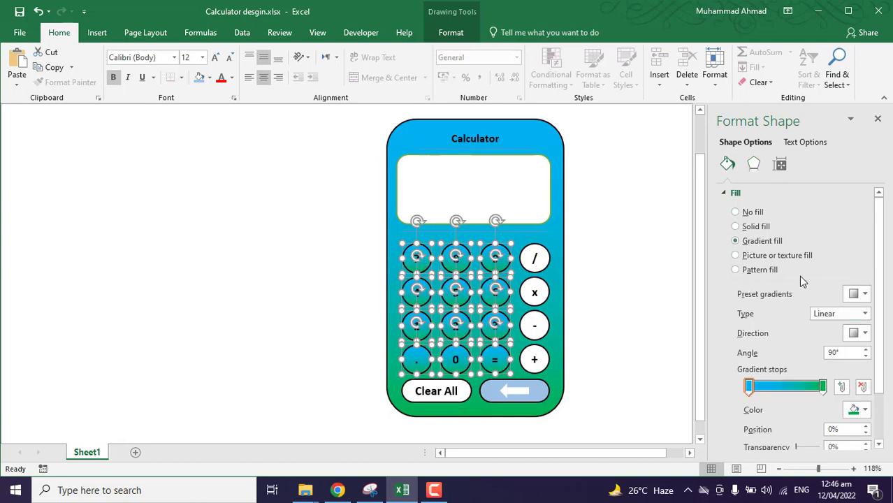
drag(750, 388, 791, 392)
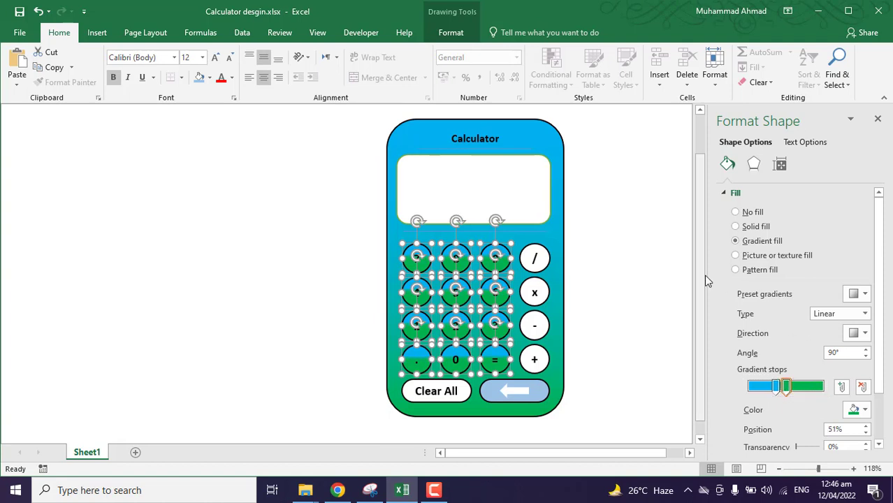
- Give the selected keys white outlines and white label text
click(450, 32)
click(313, 52)
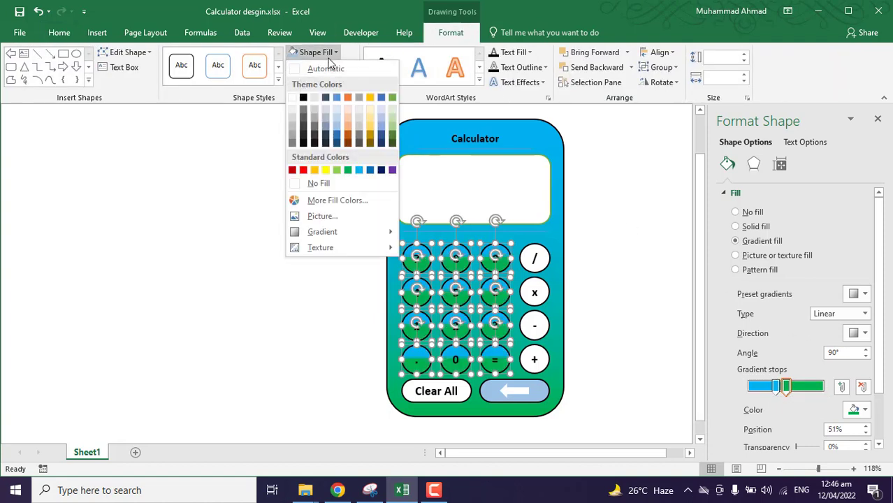
click(324, 67)
click(323, 67)
click(293, 114)
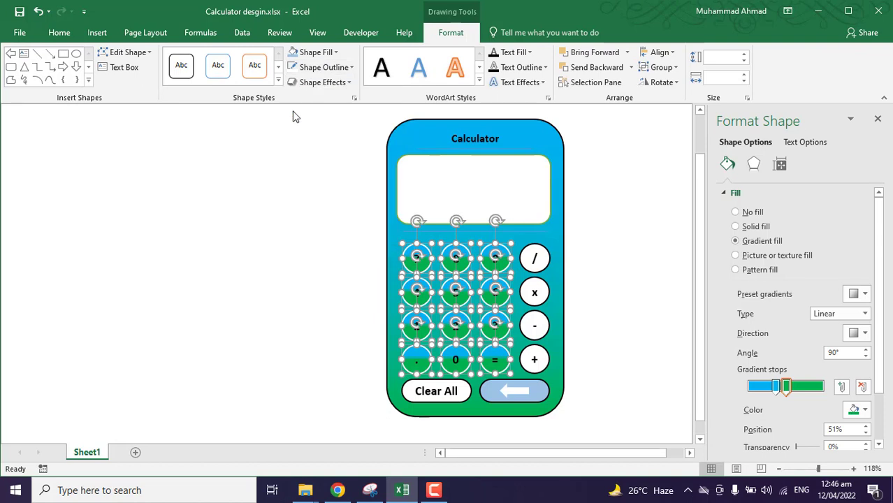
click(59, 32)
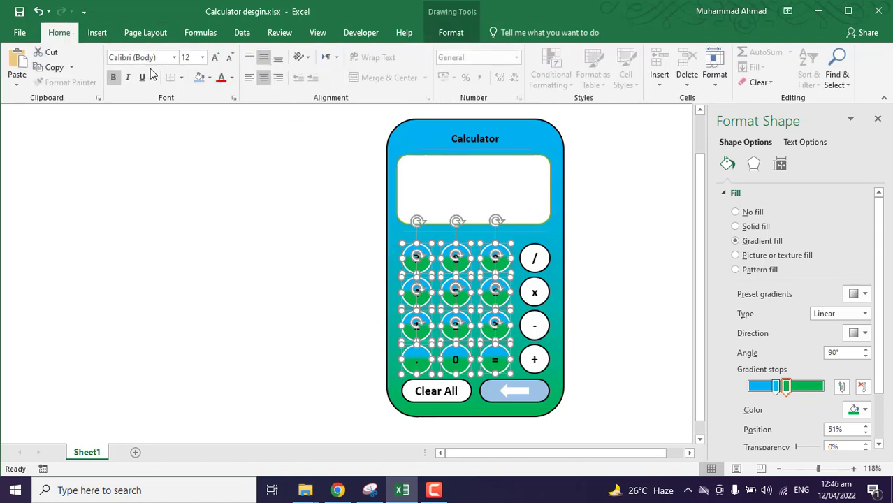
click(232, 78)
click(223, 122)
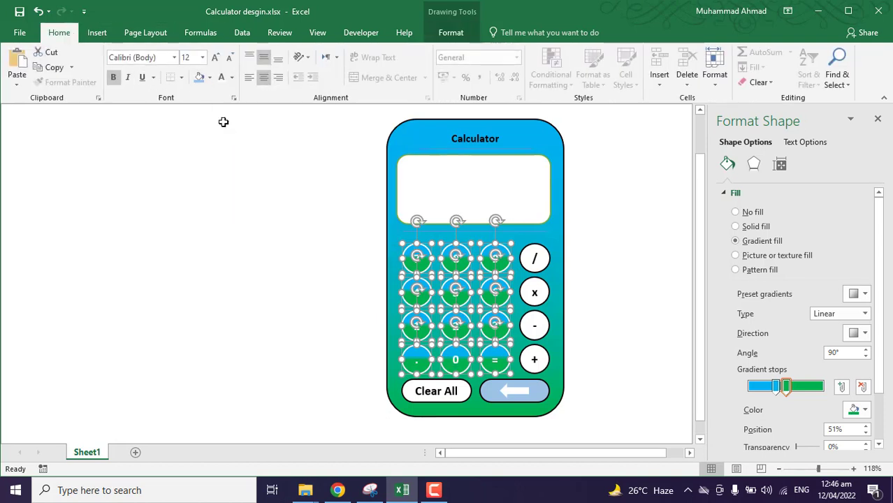
- Give the four operator keys (/, x, -, +) a gradient fill with the middle stop at 54%
click(605, 273)
click(535, 258)
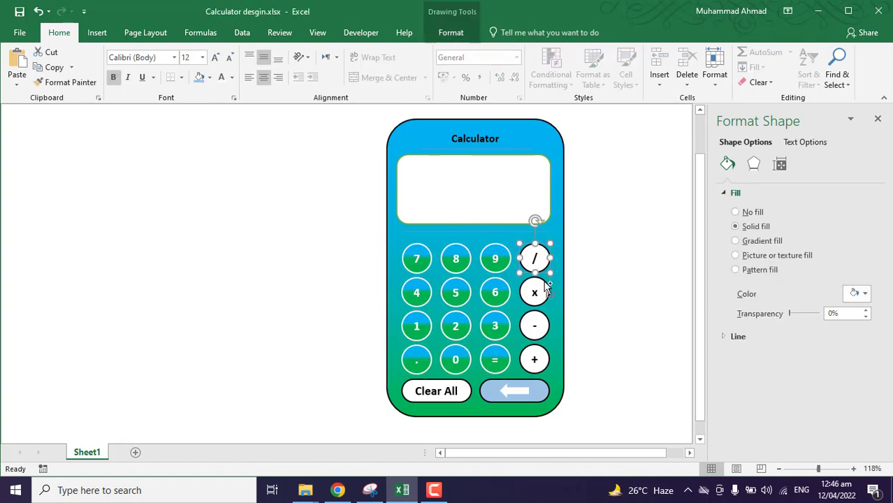
shift+click(535, 292)
shift+click(535, 325)
shift+click(538, 360)
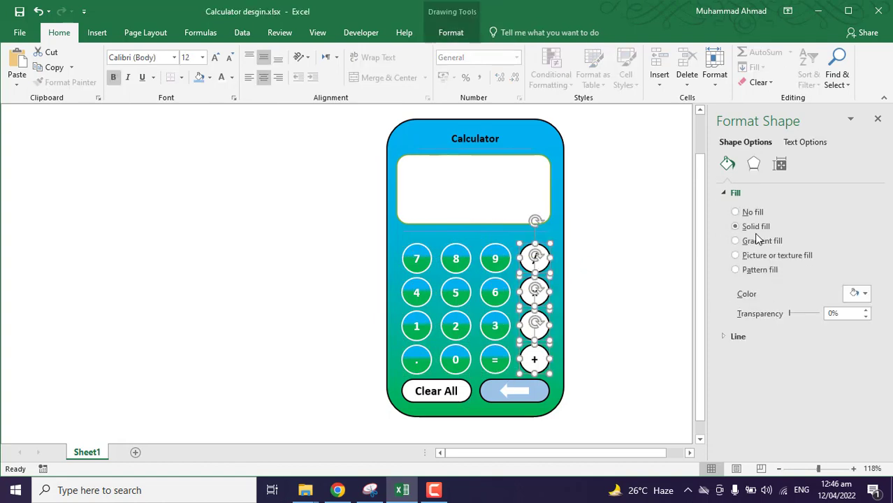
click(735, 240)
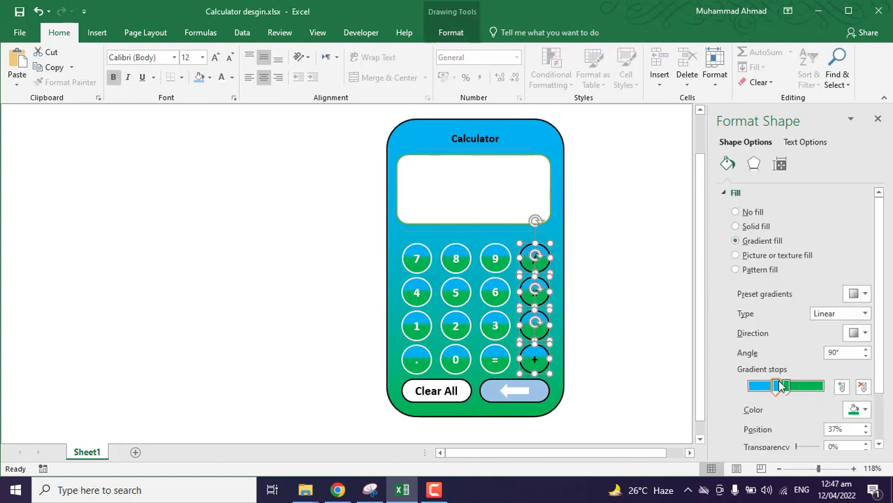
drag(780, 386, 788, 393)
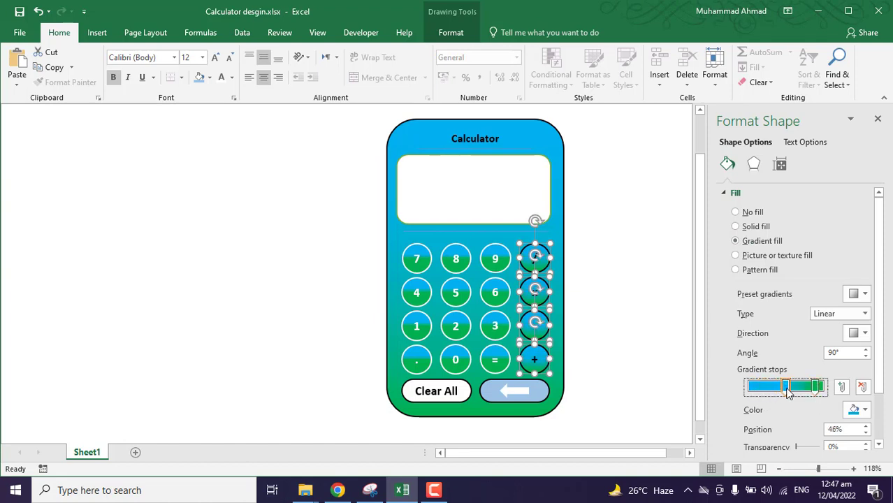
drag(758, 393, 790, 397)
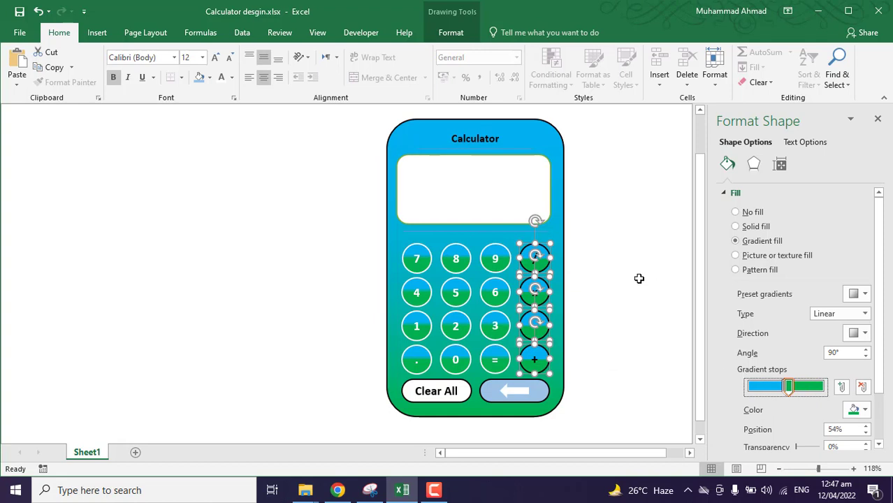
- Outline the operator keys in orange
click(450, 32)
click(325, 67)
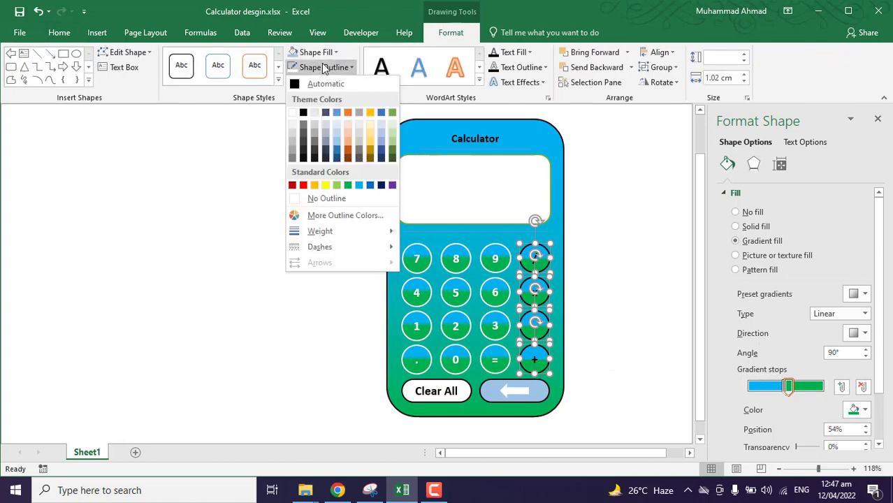
click(347, 113)
- Fill the = button solid orange
click(591, 318)
click(495, 360)
click(450, 33)
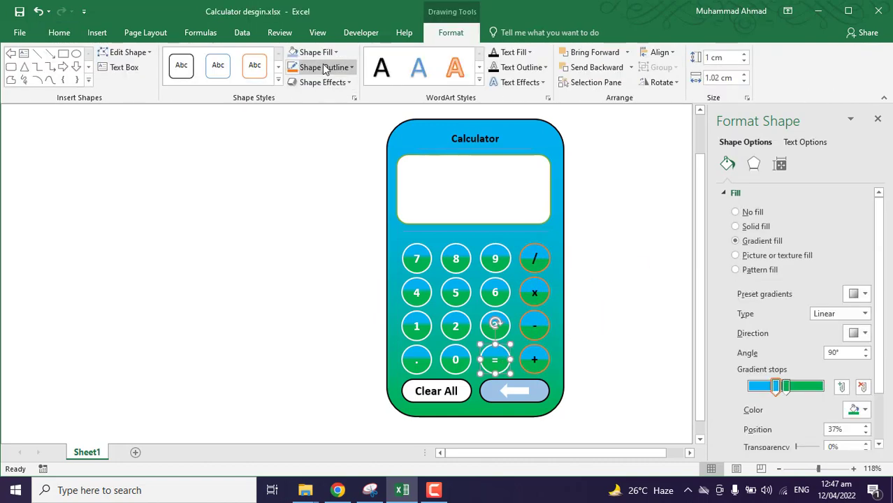
click(316, 51)
click(348, 98)
click(669, 299)
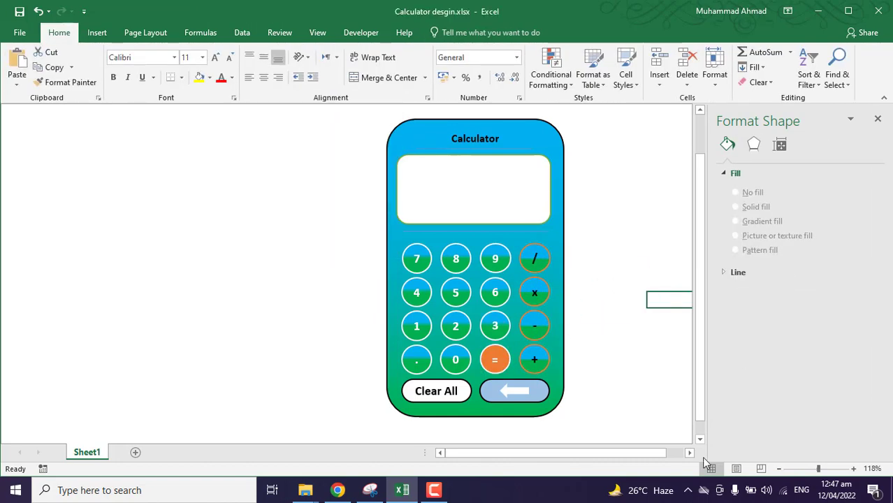
click(468, 397)
- Give the Clear All and arrow buttons a red ½ pt outline
ctrl+click(486, 395)
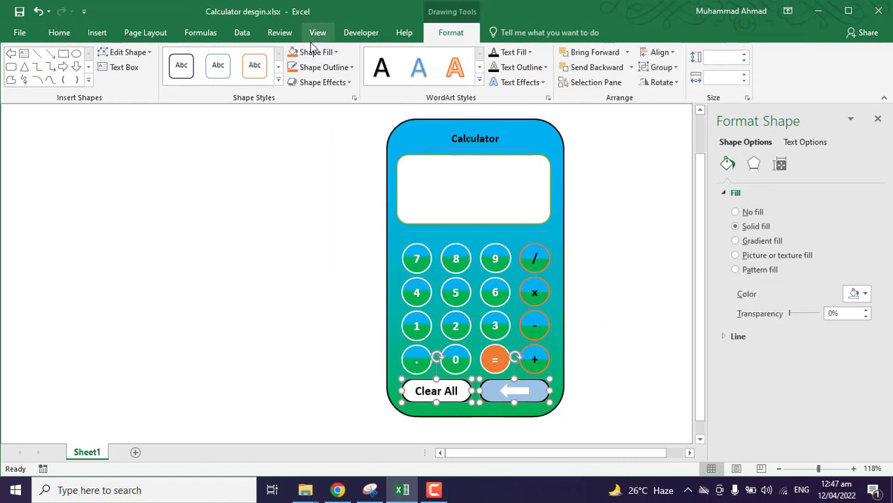
click(325, 67)
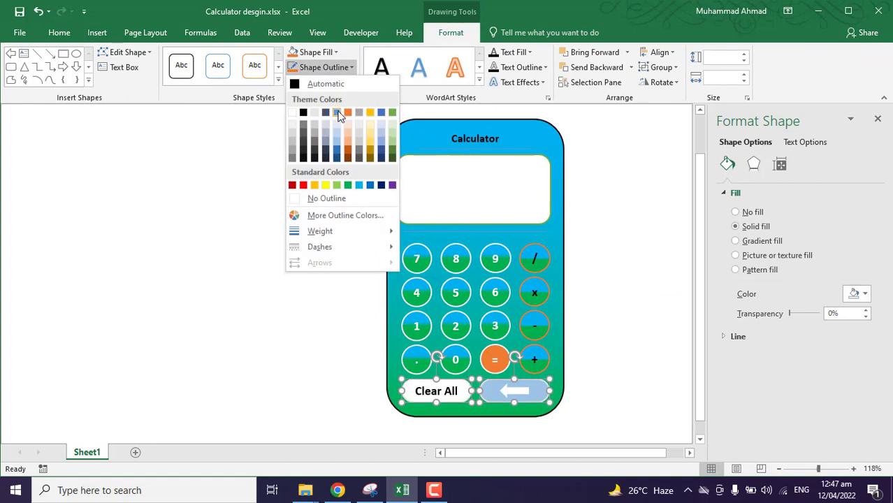
click(304, 185)
click(325, 67)
mouse_move(336, 230)
click(455, 246)
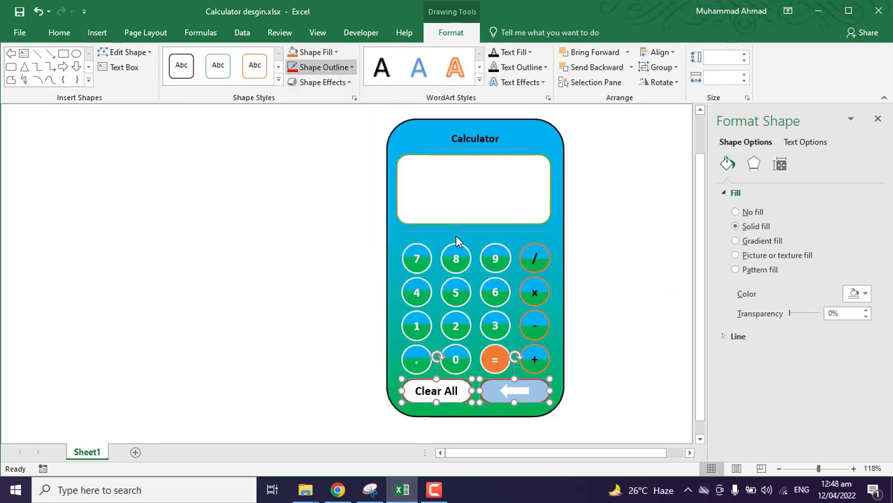
key(Escape)
- Apply a gradient fill to the arrow button and shrink the white arrow slightly
click(514, 397)
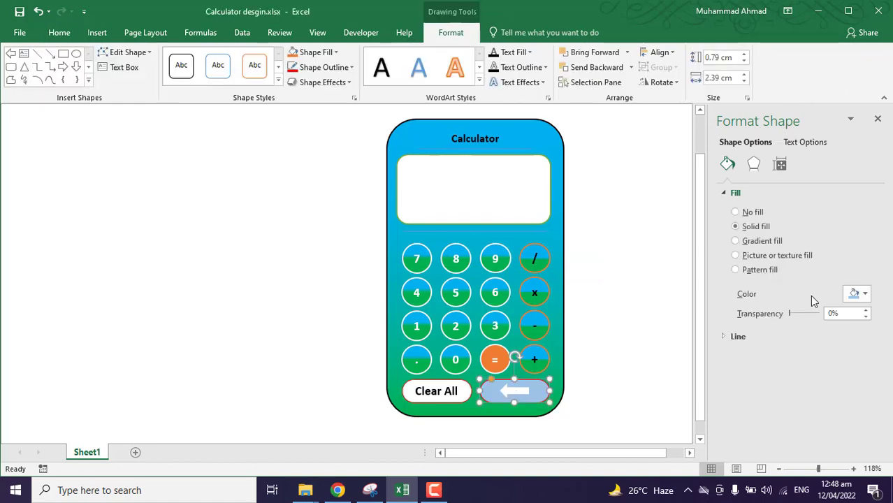
click(761, 240)
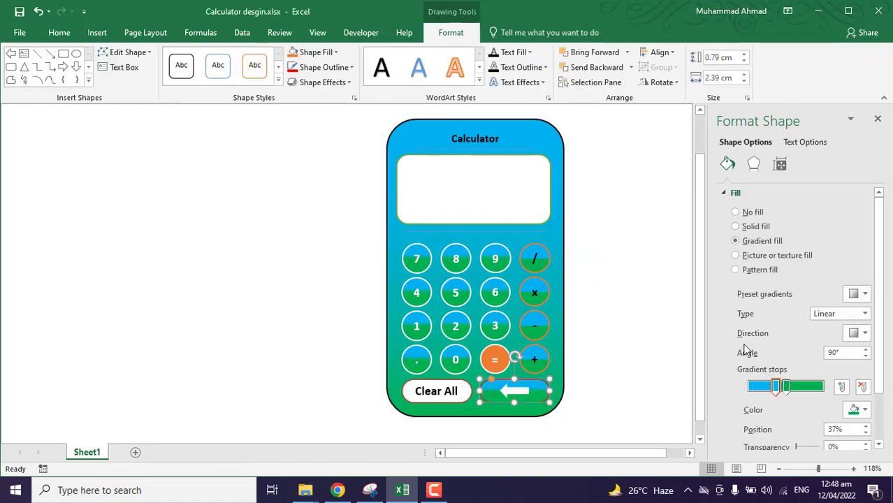
key(Escape)
click(514, 395)
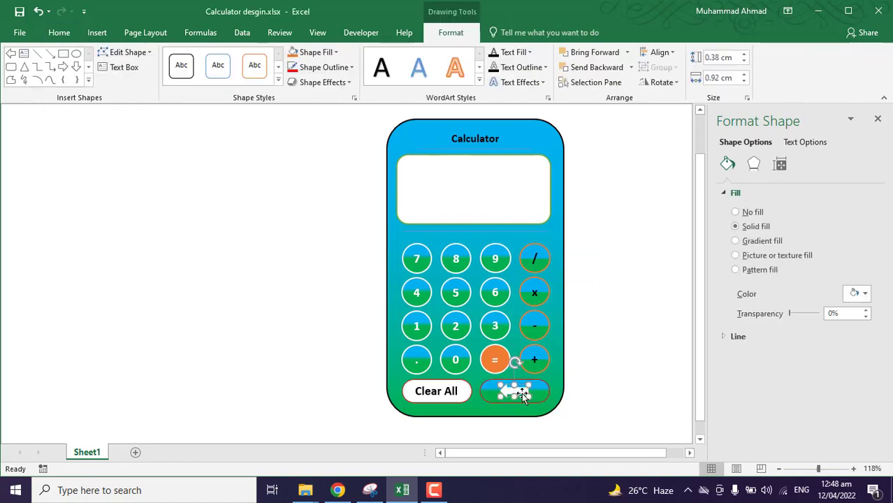
click(830, 468)
drag(574, 255, 570, 250)
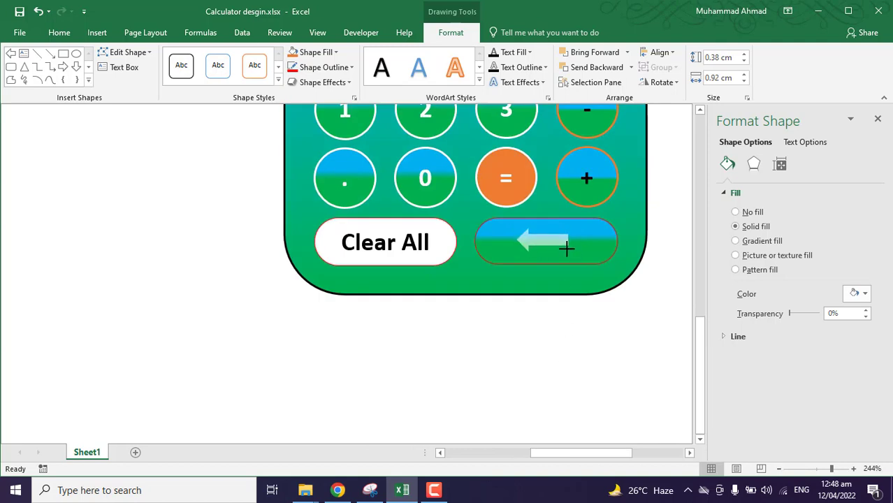
- Centre the white arrow horizontally and vertically on its button
click(671, 52)
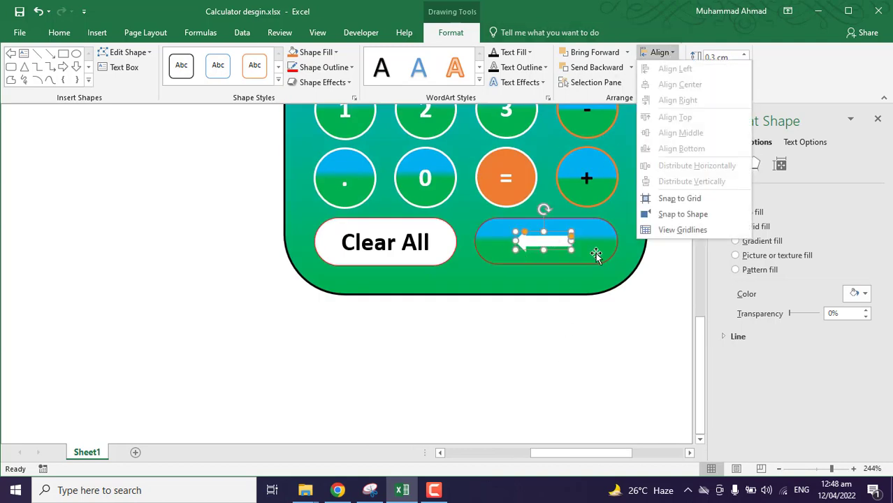
shift+click(594, 255)
click(670, 52)
click(675, 84)
click(669, 52)
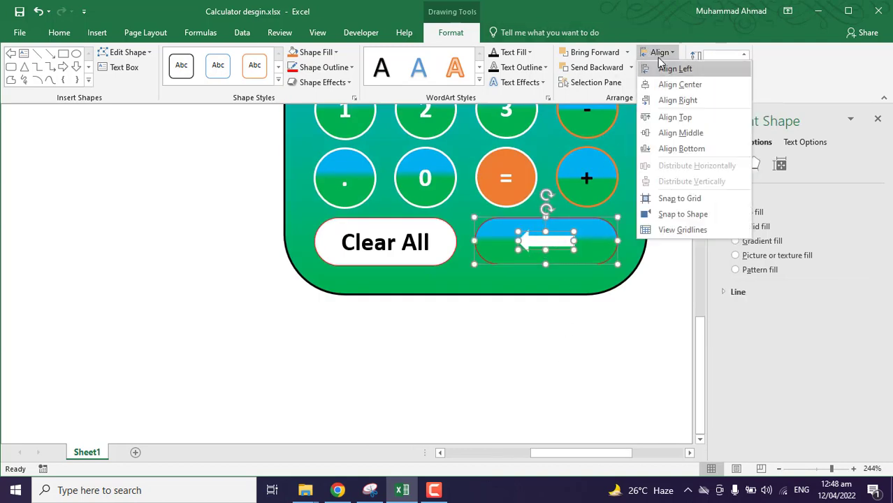
click(678, 134)
- Give Clear All a gradient fill and white text
click(634, 322)
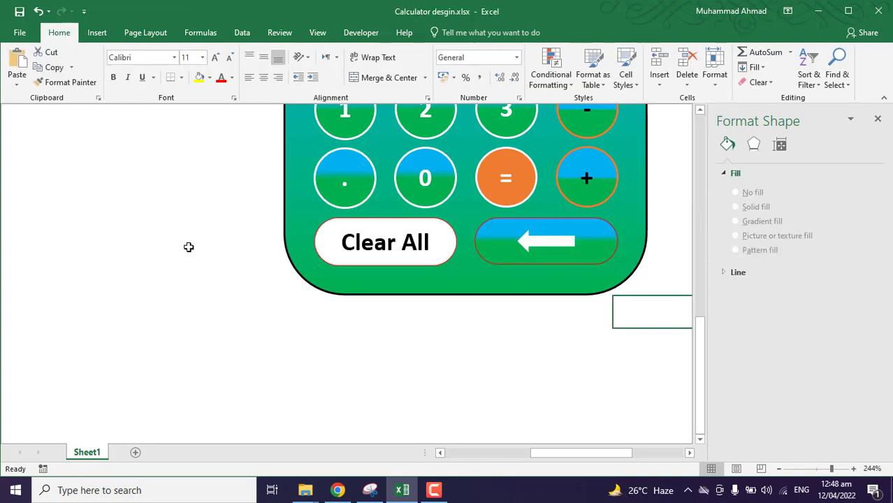
scroll(181, 234, up, 1)
click(445, 354)
click(749, 243)
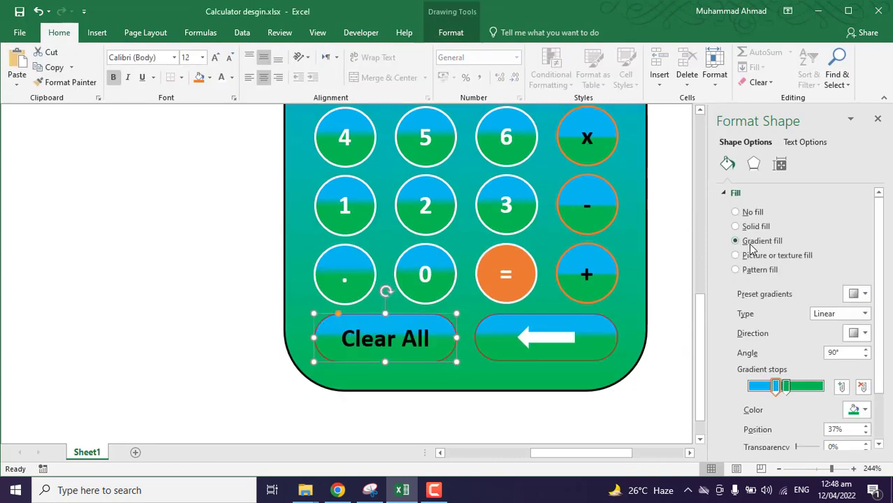
click(96, 33)
click(59, 33)
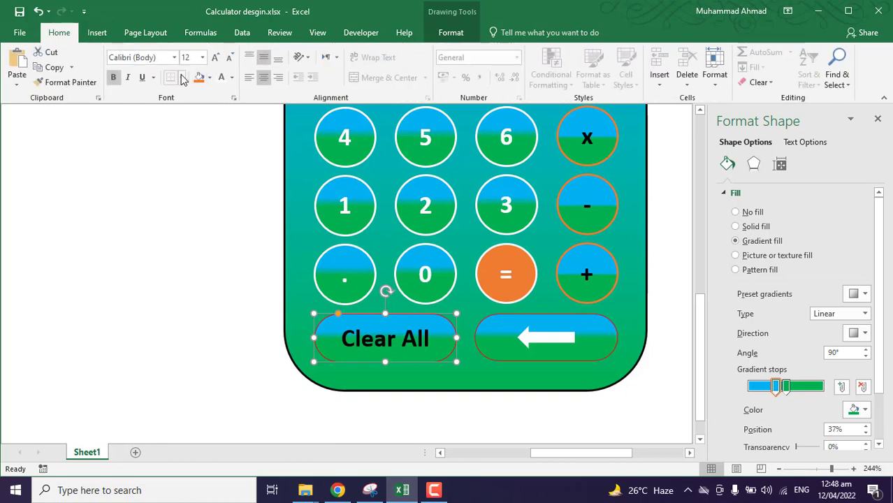
click(230, 82)
click(225, 219)
scroll(251, 186, up, 2)
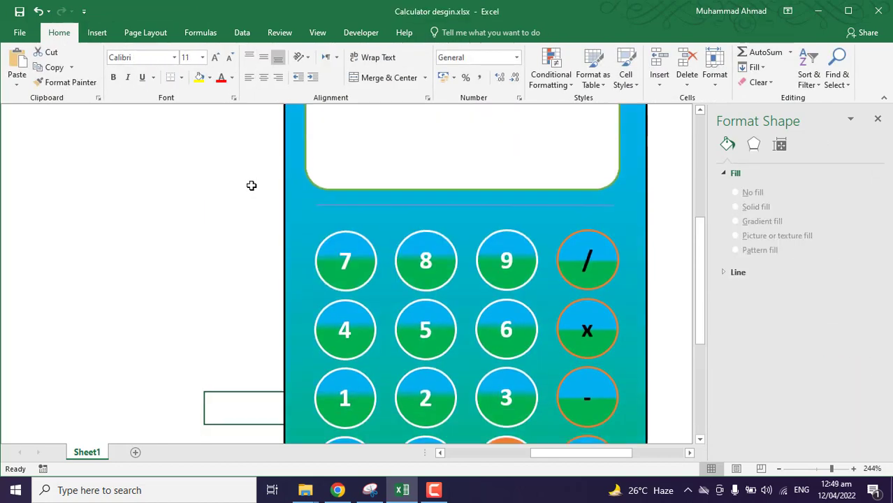
scroll(252, 187, down, 1)
scroll(251, 187, up, 3)
- Give the display box a solid grey fill
scroll(240, 181, down, 1)
click(494, 223)
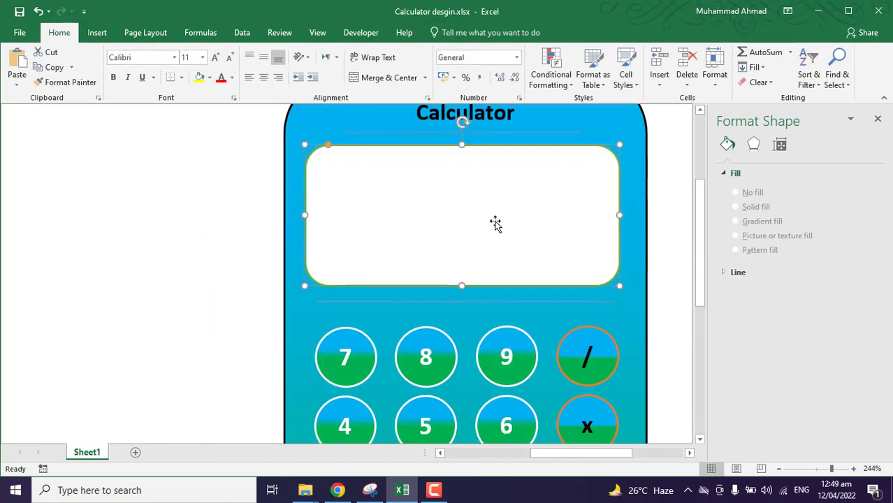
click(741, 231)
click(744, 241)
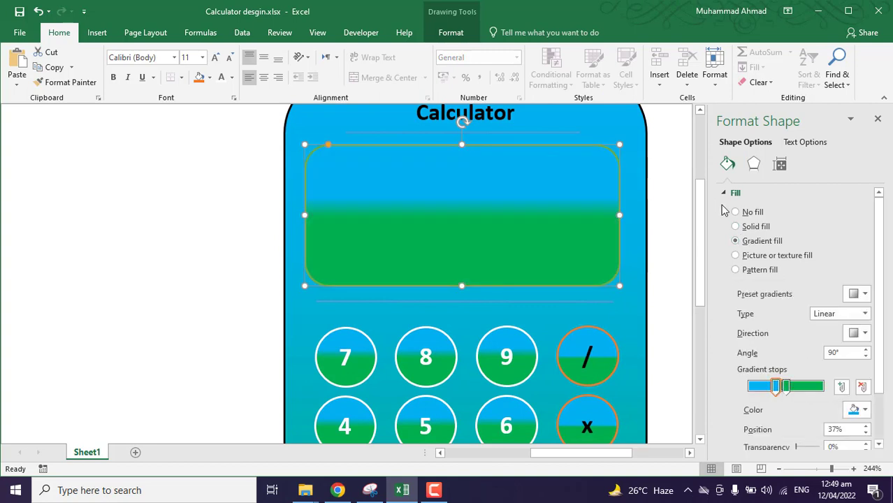
click(735, 227)
click(858, 293)
click(855, 346)
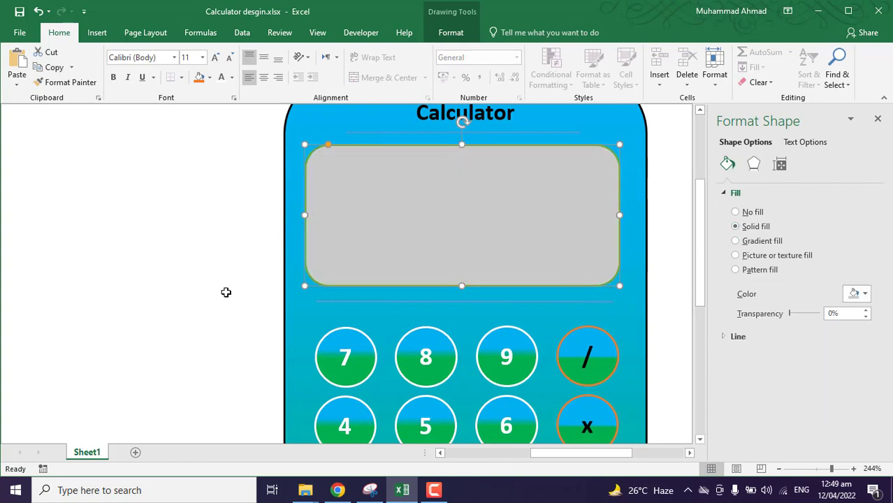
click(97, 32)
click(59, 32)
click(214, 57)
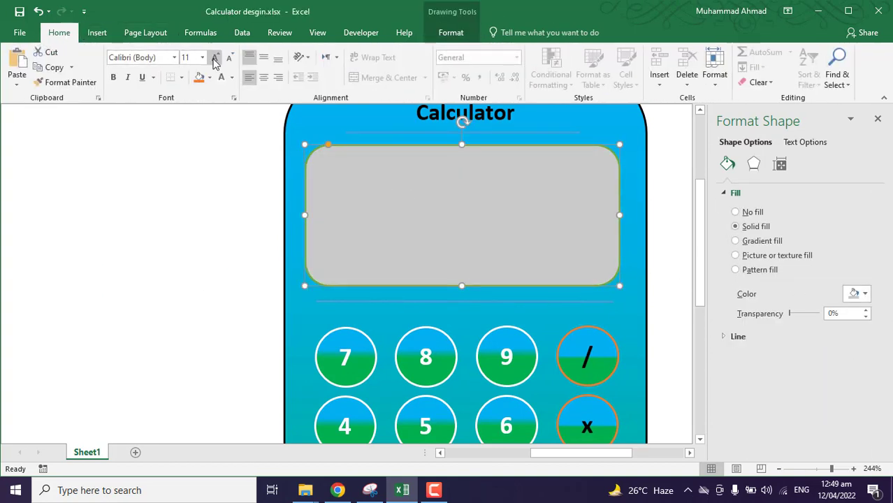
click(203, 171)
scroll(203, 171, up, 2)
scroll(357, 209, down, 3)
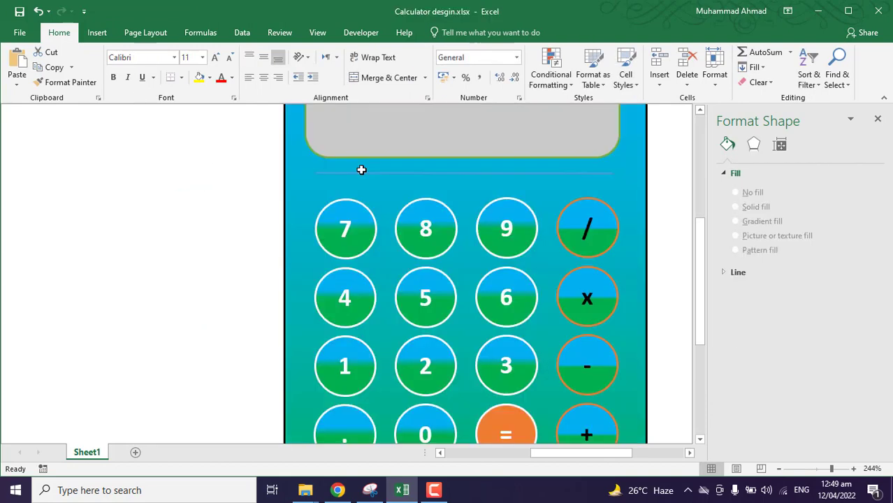
scroll(361, 170, up, 2)
- Make the Calculator title text red
click(400, 195)
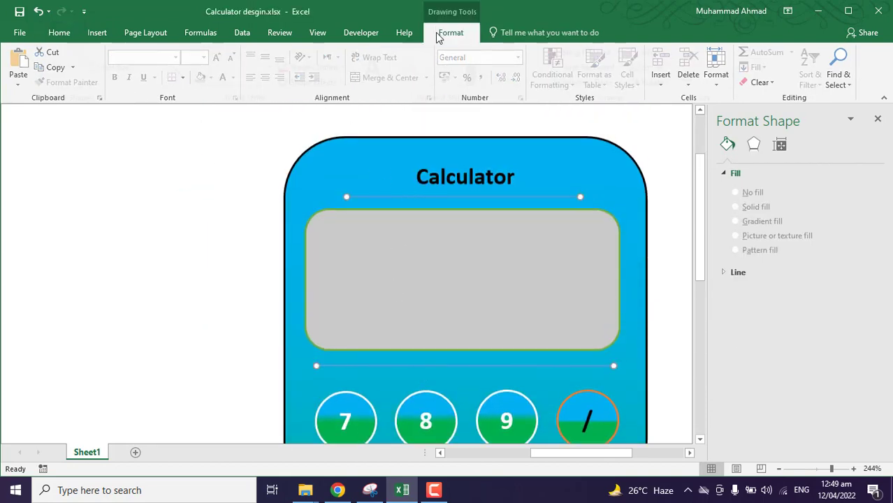
click(451, 33)
click(455, 183)
double_click(489, 179)
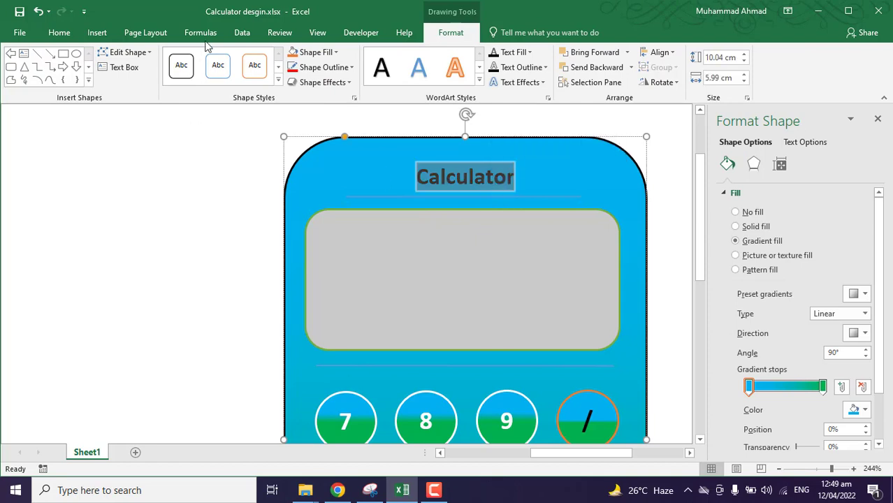
click(60, 33)
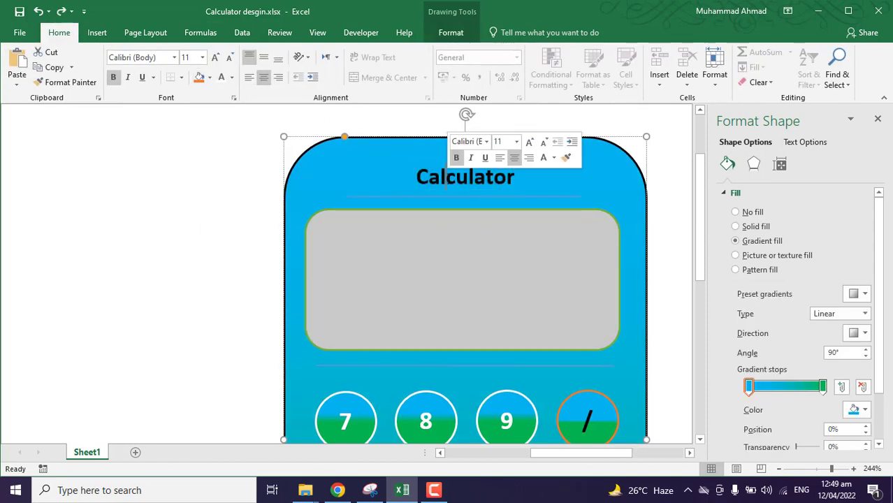
click(565, 157)
click(553, 158)
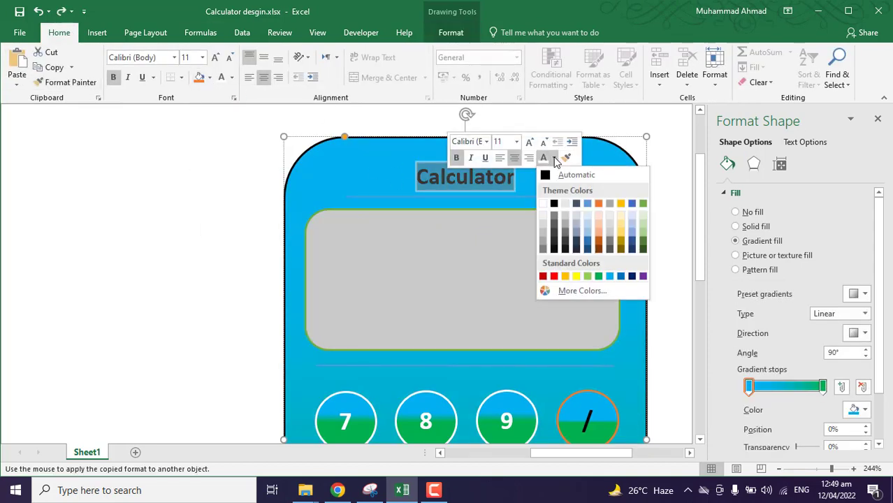
click(553, 276)
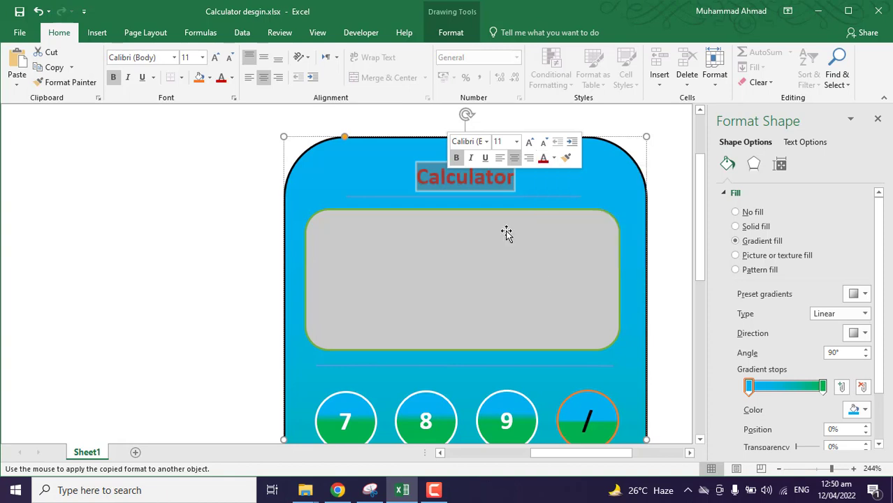
- Make the title underline red and the line below the display white
click(531, 196)
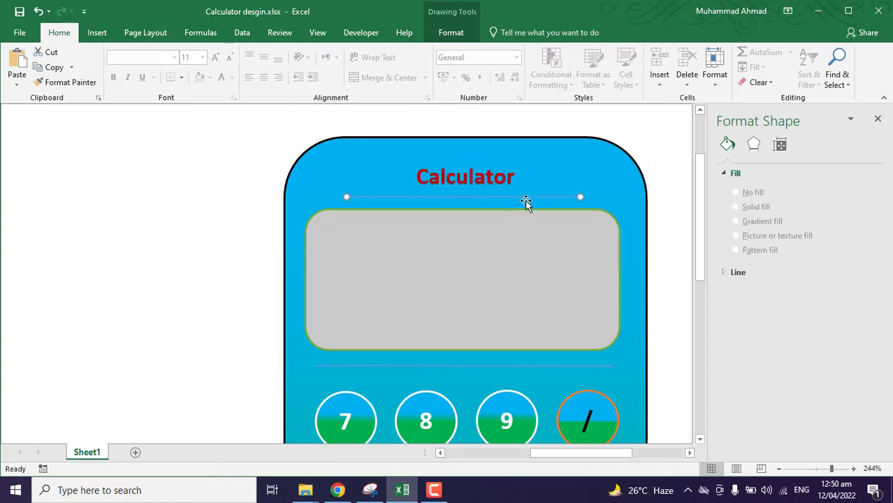
double_click(526, 202)
click(310, 67)
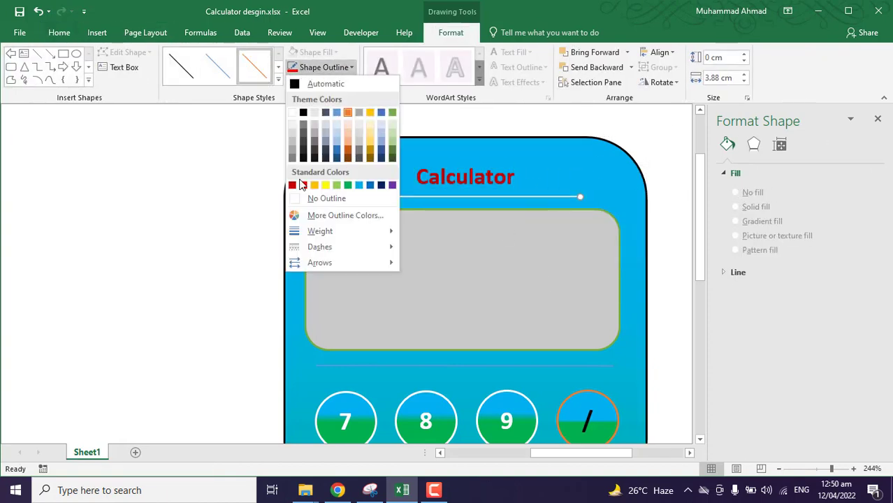
click(219, 174)
scroll(388, 267, down, 3)
click(388, 267)
click(451, 32)
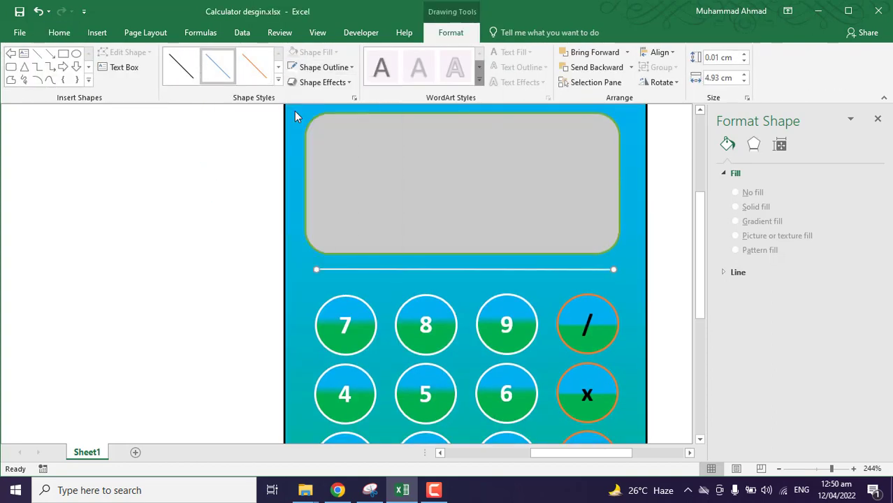
key(Escape)
scroll(489, 279, down, 2)
scroll(783, 420, down, 8)
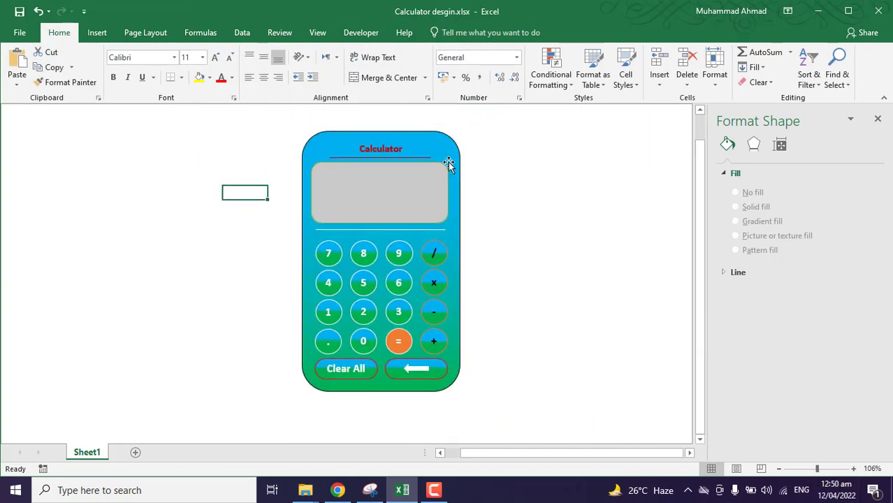
- Rename the gray display rectangle to 'Display' in the Selection Pane, then open the VBA editor
click(559, 165)
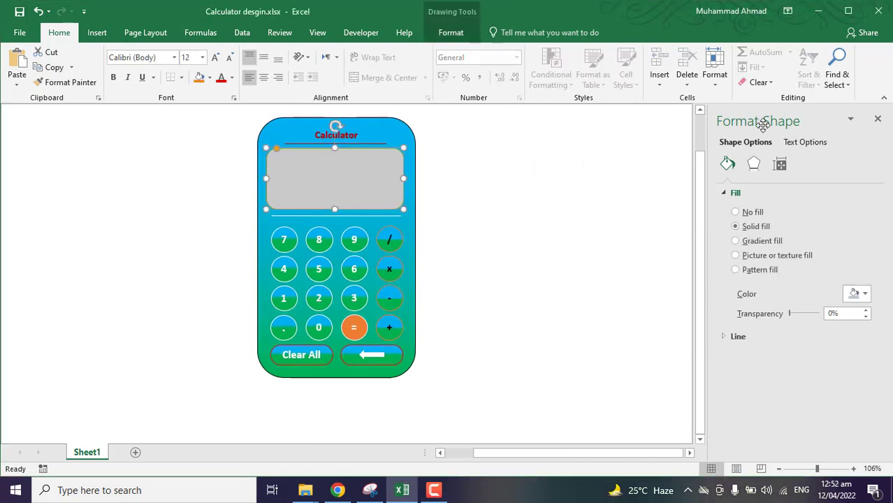
click(452, 32)
click(595, 82)
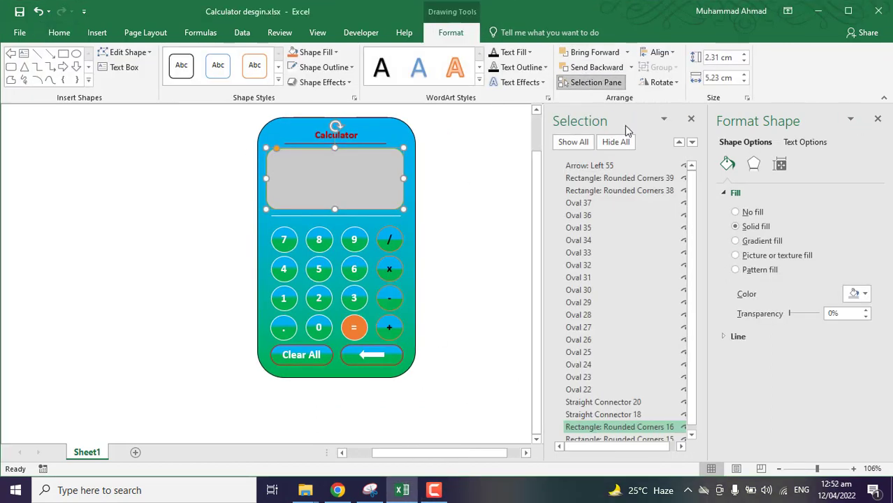
double_click(672, 423)
drag(671, 423, 574, 422)
text(R)
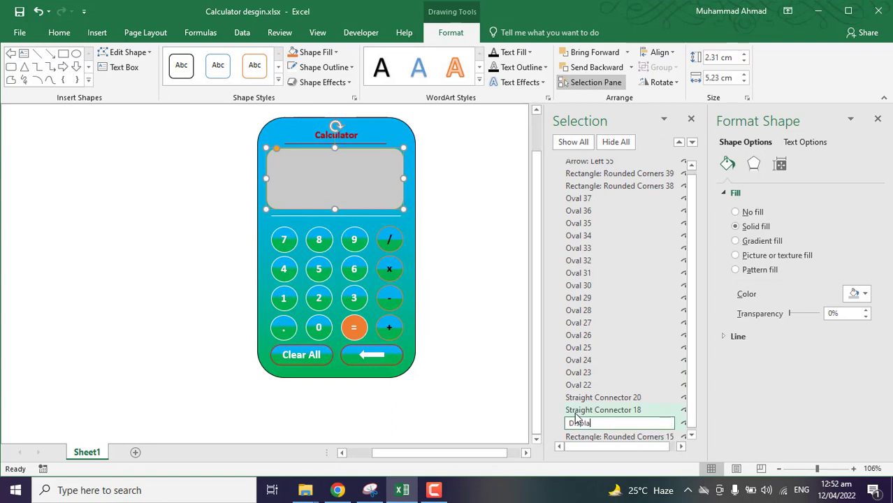
click(514, 289)
click(691, 118)
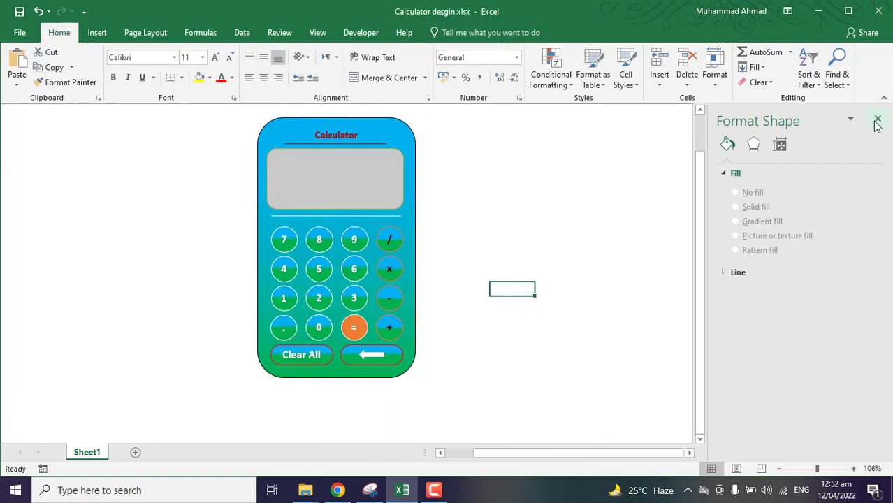
click(877, 118)
click(353, 35)
click(332, 64)
text(sub Btn1_click)
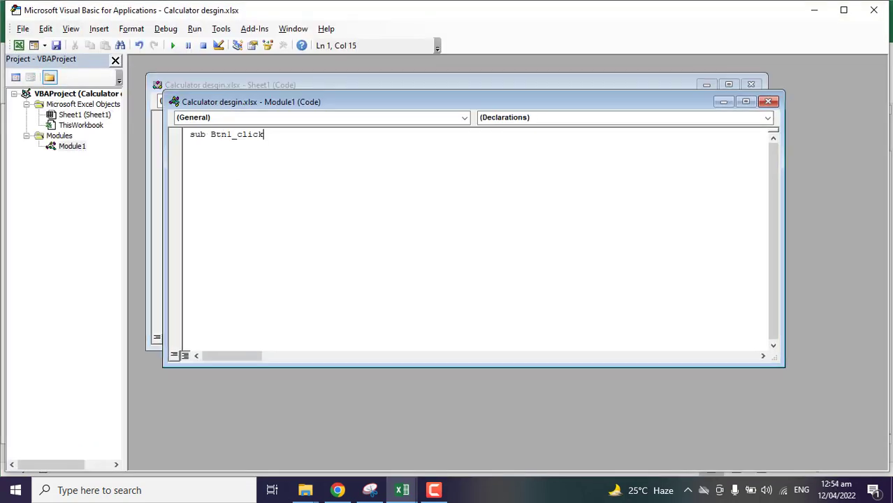
- Declare Sub Btn1_click() with a With ThisWorkbook.ActiveSheet.Shapes("Display").TextFrame.Characters block
key(Return)
text(With ThisWorkb)
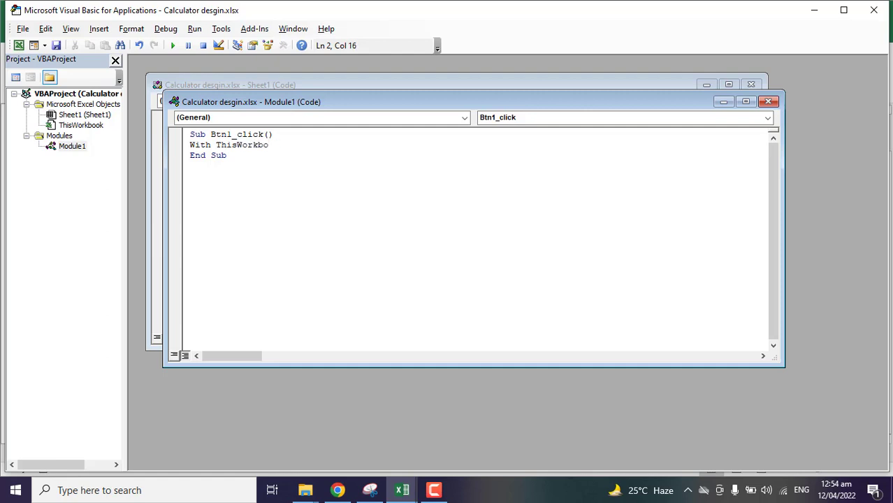
text(ok.Ac)
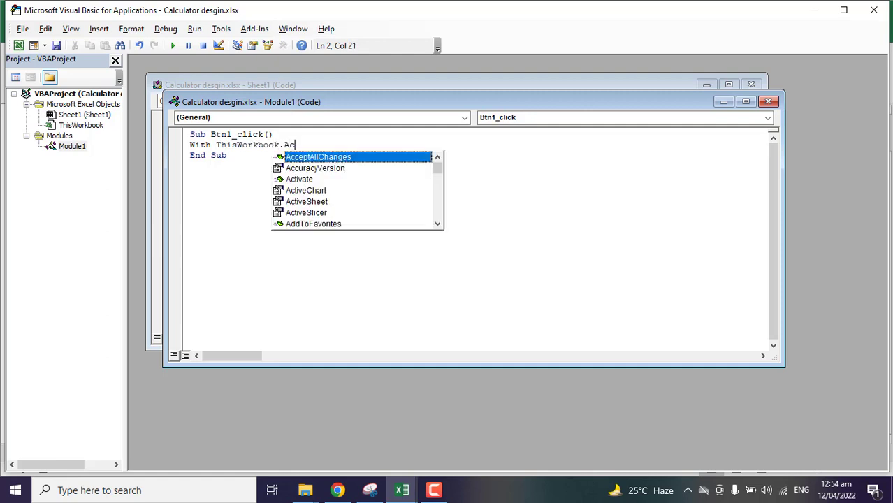
text(tiveS)
key(Return)
key(BackSpace)
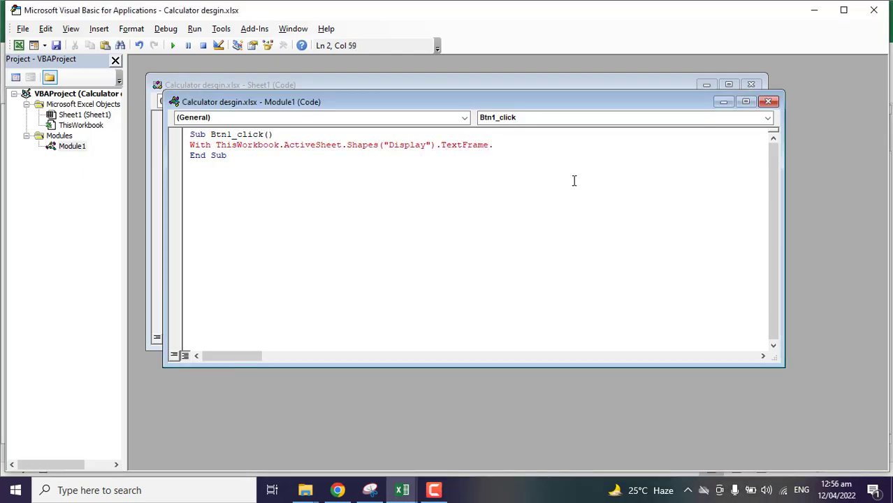
text(C)
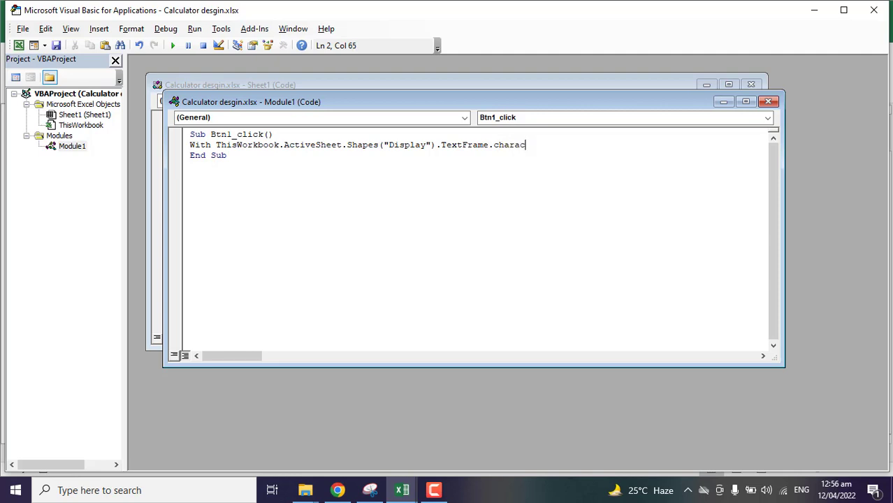
key(Return)
text(.text = text & "1")
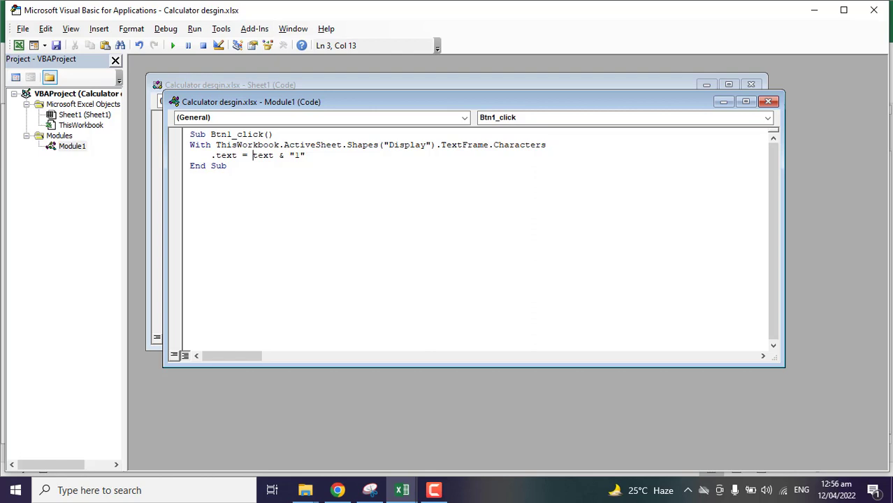
- Add the line .Text = .Text & "1" inside the With block
key(Delete)
text(,)
key(BackSpace)
text(.)
text(T)
key(BackSpace)
text(T)
key(Return)
text(e)
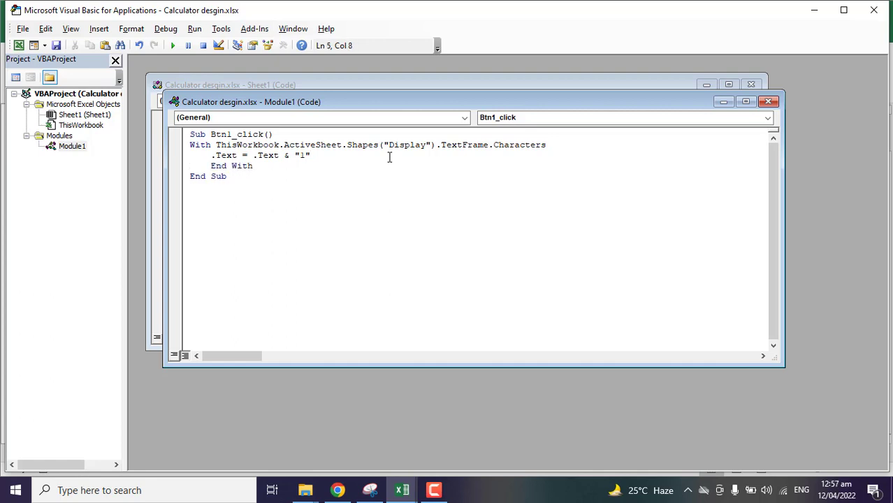
- Paste copies of the Btn1_click procedure and rename the first two Btn2 and Btn3
drag(229, 177, 188, 138)
key(ctrl+c)
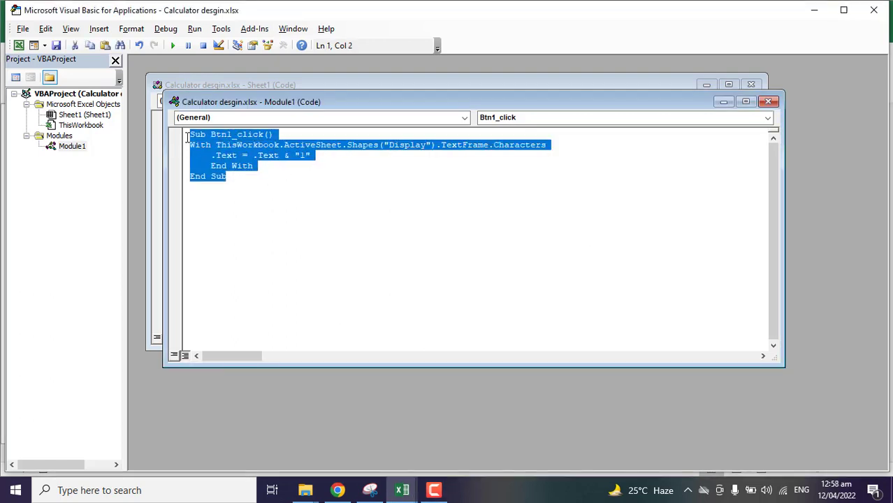
click(227, 178)
key(ctrl+v)
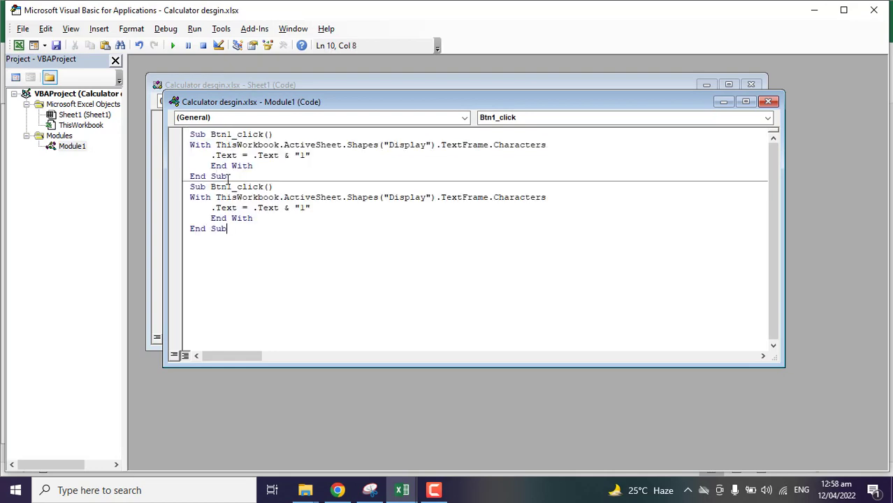
key(ctrl+v)
key(ctrl+v)
key(ctrl+v)
key(ctrl+v)
key(ctrl+v)
key(ctrl+v)
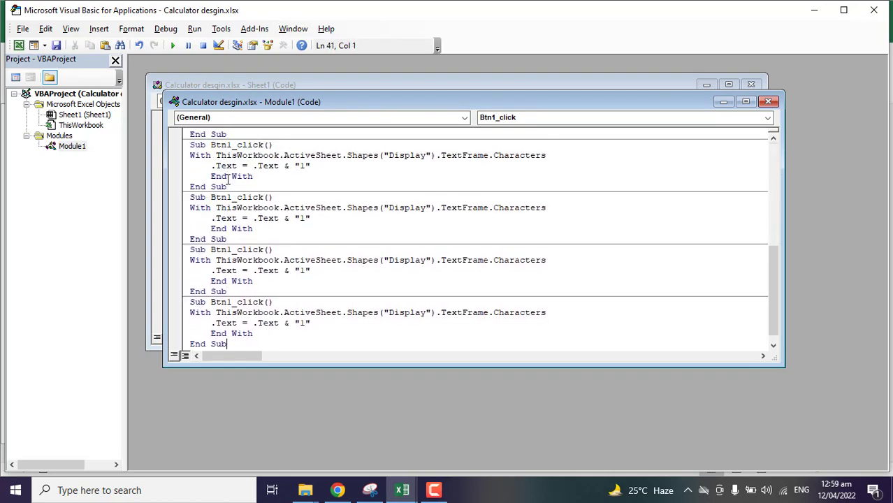
scroll(230, 185, up, 8)
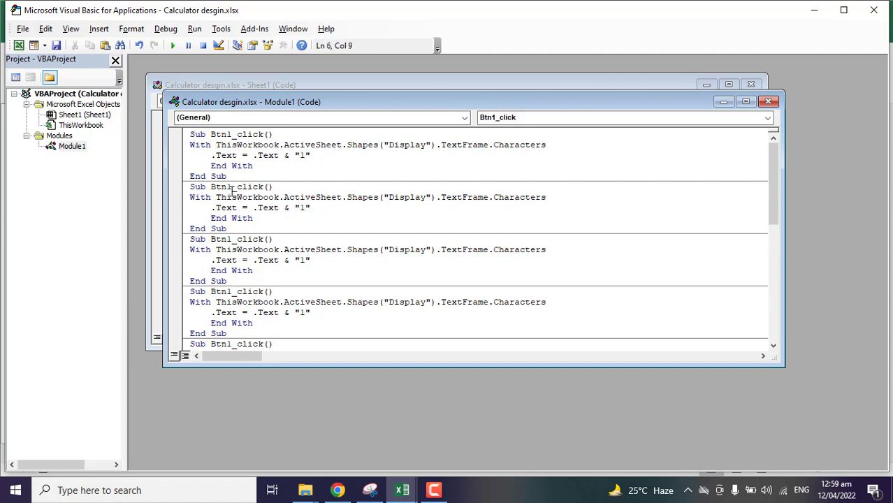
key(BackSpace)
text(2)
key(BackSpace)
text(3)
- Rename the next copies Btn4 and Btn5, with Btn4 appending 4
scroll(304, 262, down, 3)
click(231, 260)
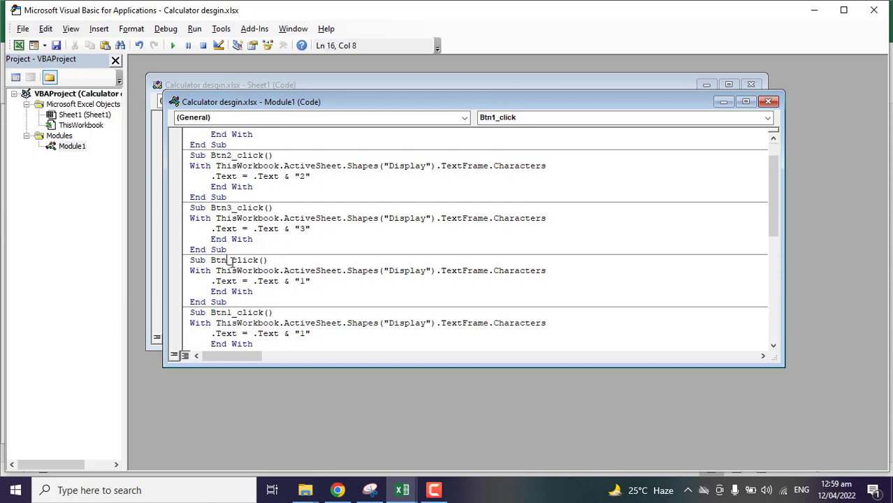
key(BackSpace)
text(4)
click(308, 280)
text(4)
click(237, 281)
key(BackSpace)
text(5)
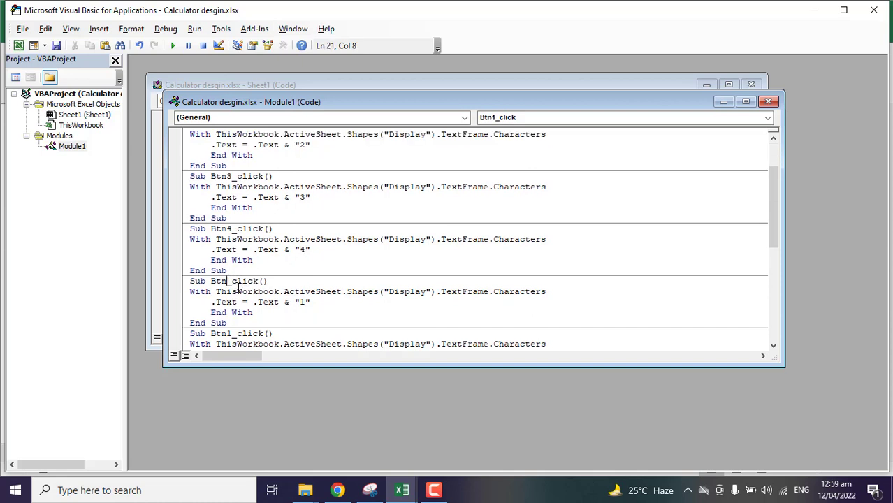
- Rename further copies Btn7, Btn8 and Btn9, with Btn9 appending 9
scroll(236, 280, down, 3)
click(231, 239)
key(BackSpace)
text(7)
scroll(280, 232, down, 1)
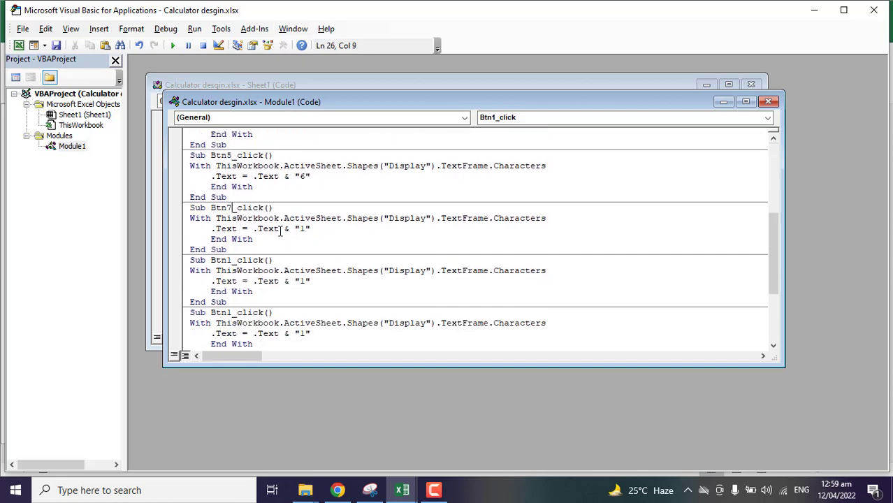
click(232, 260)
key(BackSpace)
text(8)
click(307, 281)
scroll(301, 281, down, 1)
click(231, 281)
key(Tab)
text(9)
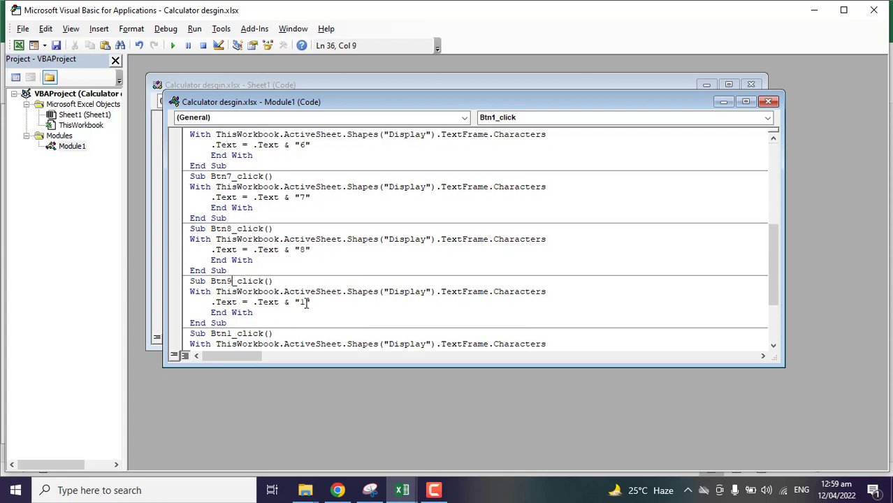
click(305, 302)
key(BackSpace)
text(9)
- Set up the Btn0 copy and strip the old digit from the last procedure's name
scroll(302, 297, down, 2)
text(0)
scroll(301, 260, down, 1)
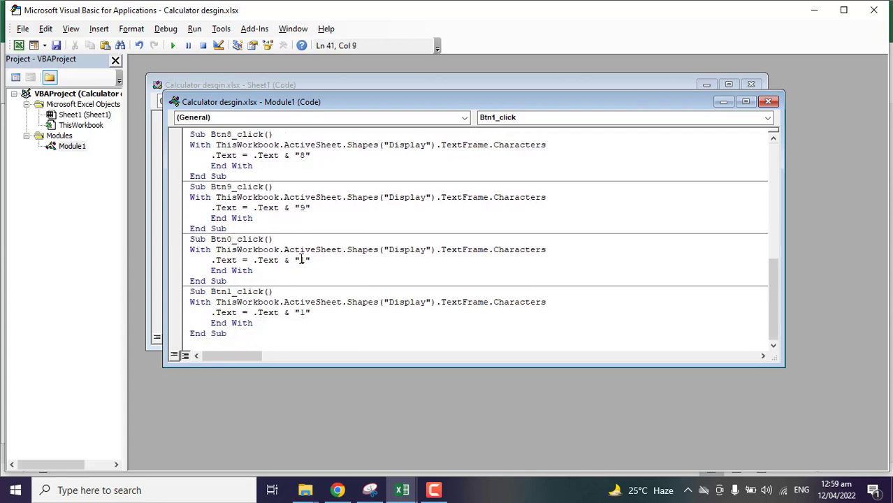
click(232, 292)
key(BackSpace)
- Finish the BtnDiv_click procedure and paste three copies of it below
key(BackSpace)
text(Div)
click(308, 312)
key(BackSpace)
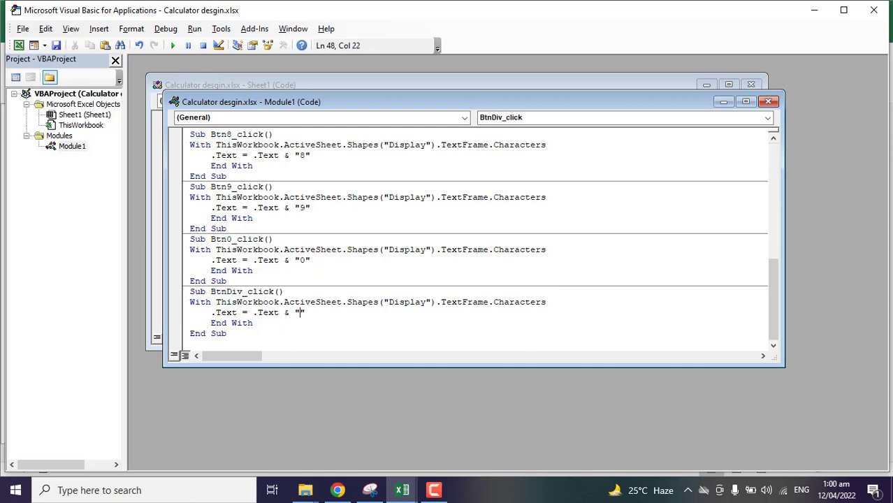
text(/)
drag(226, 334, 195, 293)
key(ctrl+c)
click(245, 333)
key(Return)
key(ctrl+v)
key(Return)
key(ctrl+v)
key(Return)
key(ctrl+v)
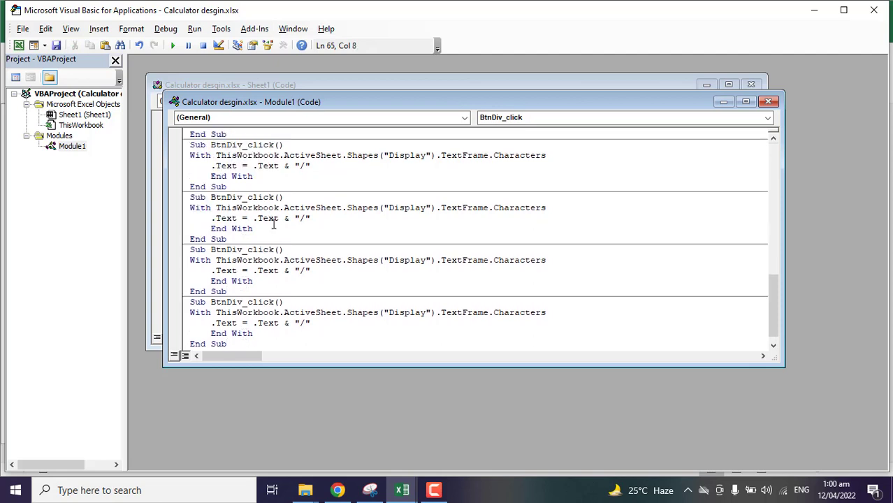
- Rename two of the copies BtnMul_click and BtnSub_click
key(BackSpace)
key(BackSpace)
key(BackSpace)
text(Mul)
click(306, 218)
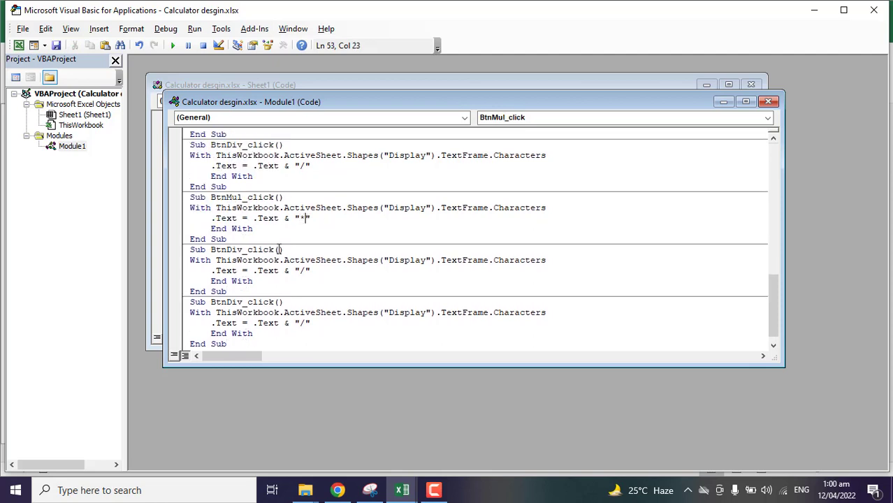
click(242, 250)
key(BackSpace)
key(BackSpace)
key(BackSpace)
text(Sub)
click(306, 271)
- Rename the fourth copy BtnAdd_click and make it append '+'
click(242, 301)
key(BackSpace)
key(BackSpace)
key(BackSpace)
text(Ad)
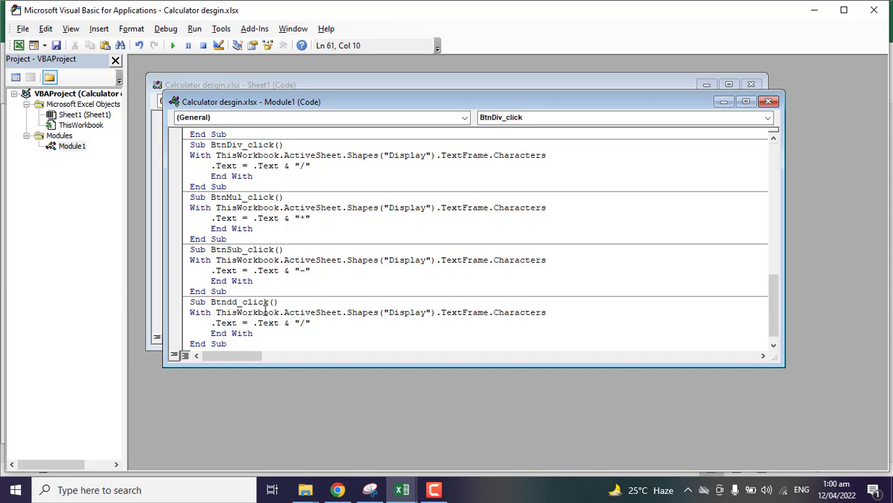
key(BackSpace)
text(dd)
click(305, 322)
key(BackSpace)
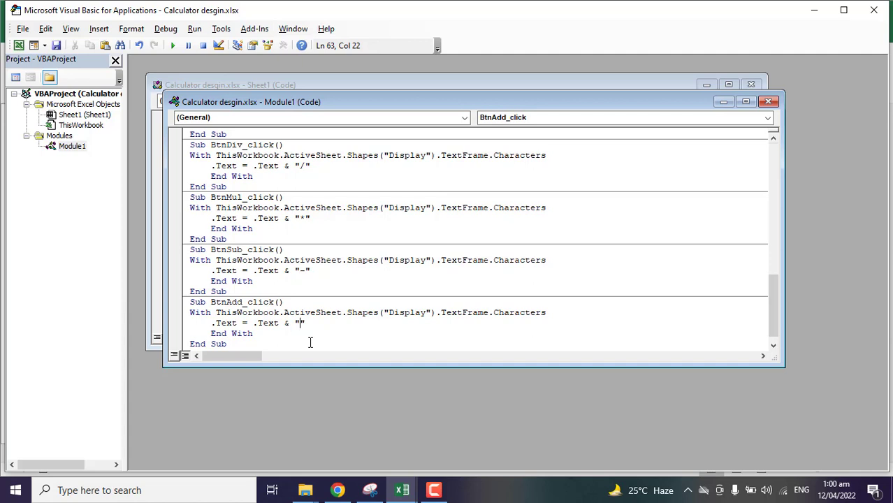
text(+)
- Add a BtnClear_click procedure whose appended character is removed
click(329, 343)
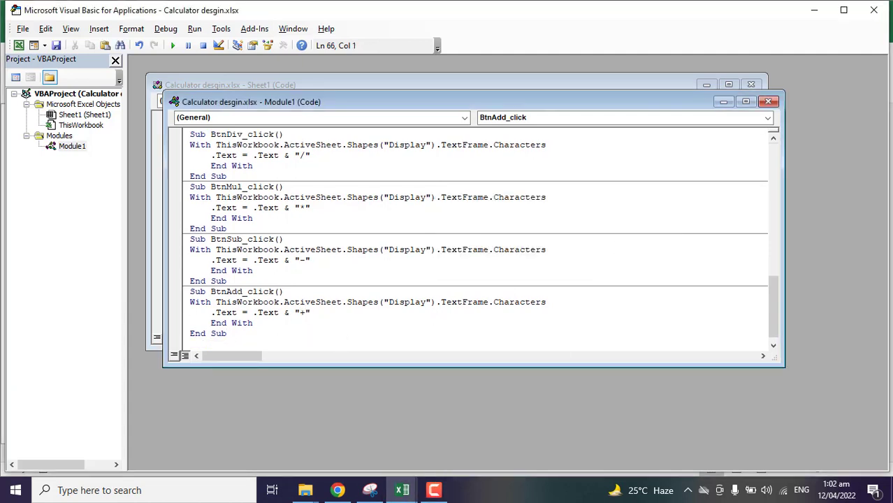
key(ctrl+v)
key(BackSpace)
key(BackSpace)
key(BackSpace)
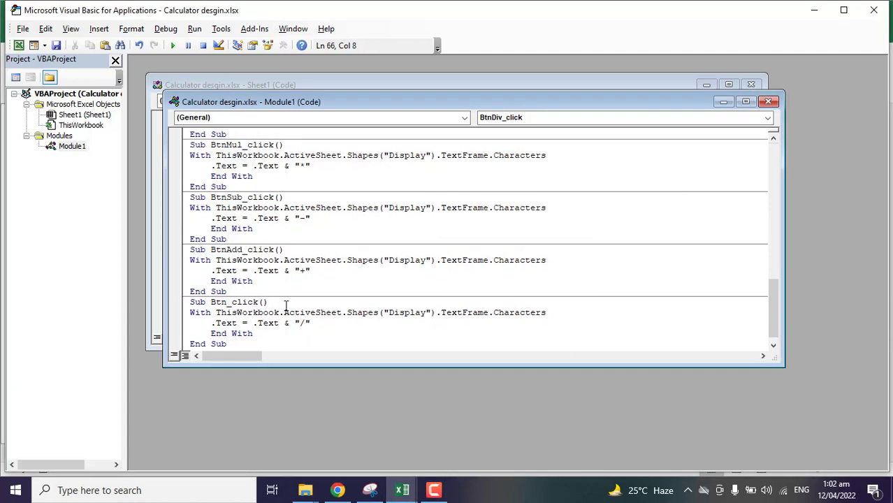
text(Clear)
click(307, 323)
key(BackSpace)
click(299, 344)
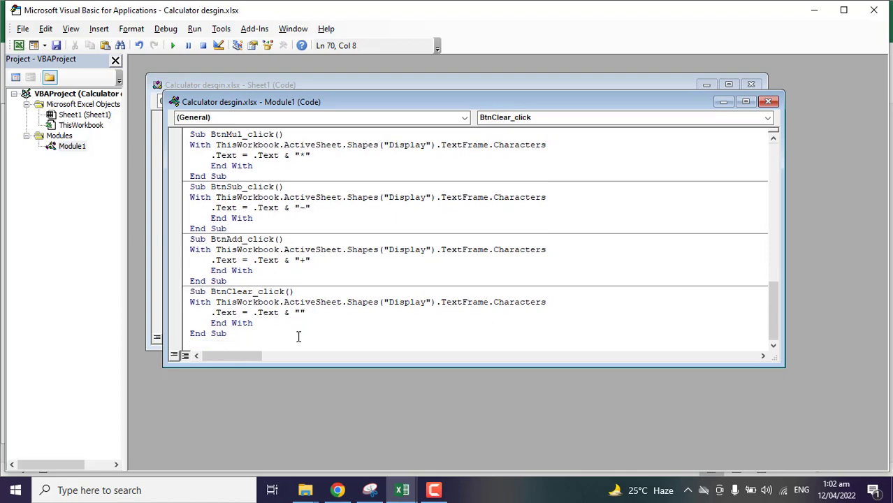
key(Return)
- Duplicate BtnClear_click and rename the copy BtnPoint_click for the decimal point
scroll(271, 315, down, 10)
scroll(271, 315, up, 6)
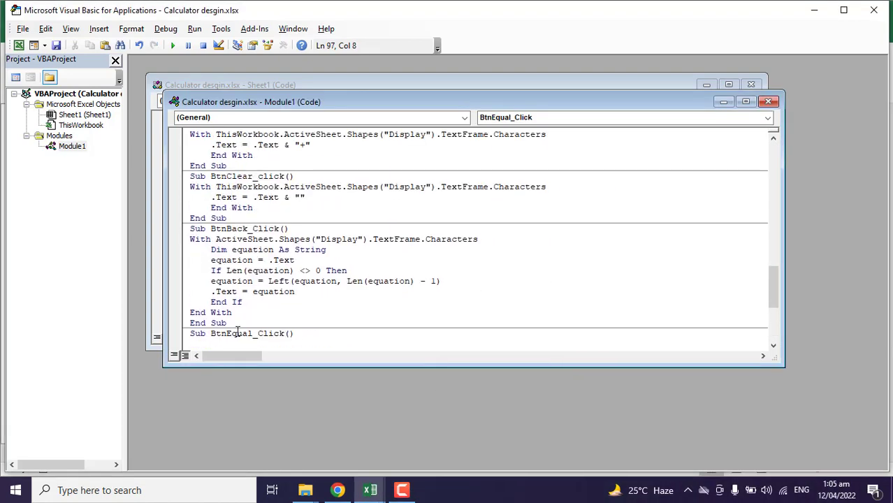
drag(226, 218, 194, 182)
key(ctrl+c)
click(227, 218)
key(Return)
key(ctrl+v)
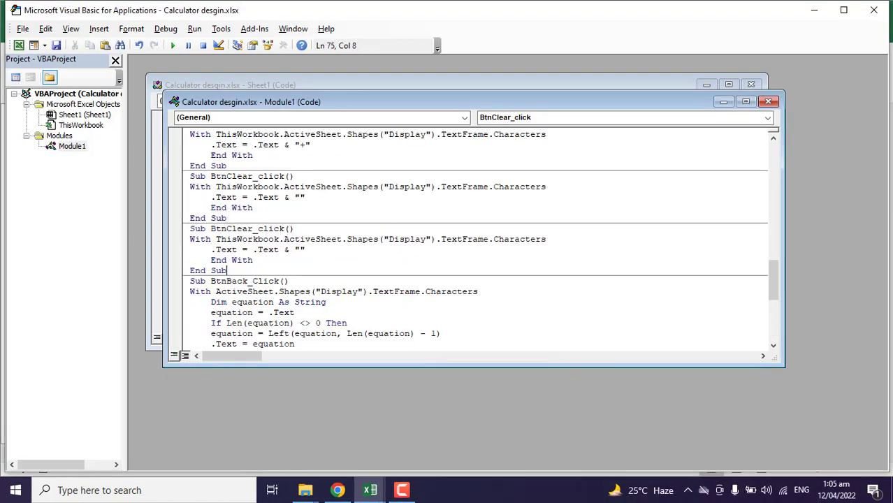
click(252, 228)
key(BackSpace)
key(BackSpace)
key(BackSpace)
text(oi)
key(BackSpace)
key(BackSpace)
text(oint)
click(300, 250)
- Save the workbook, dismiss the save warning, and return to the calculator sheet
key(ctrl+s)
click(424, 280)
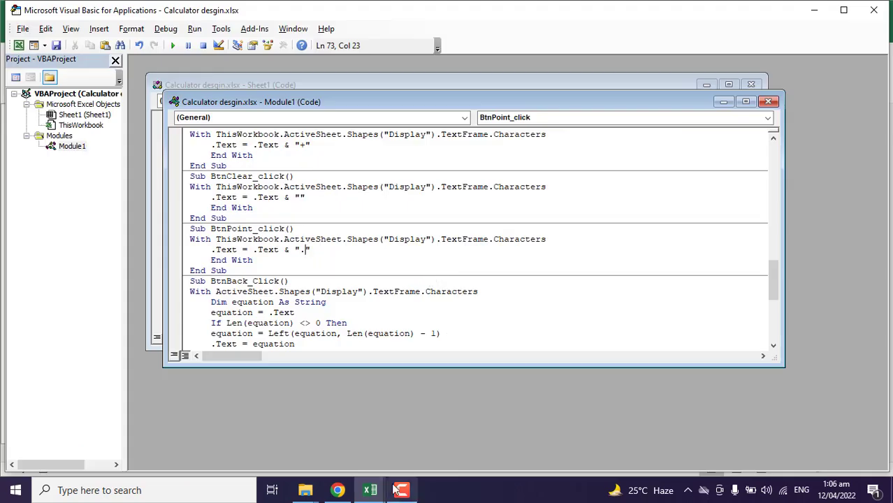
key(alt+F11)
- Assign the BtnClear_click macro to the Clear All shape
right_click(298, 353)
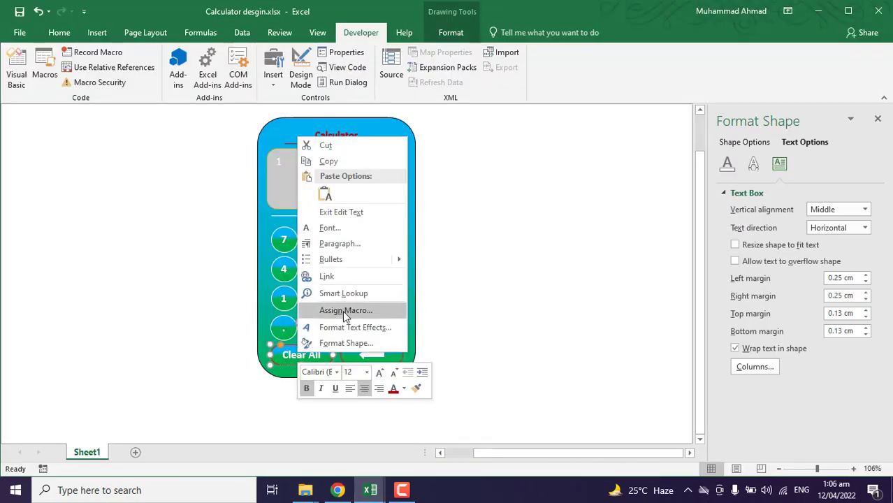
click(343, 310)
click(291, 264)
scroll(311, 331, down, 2)
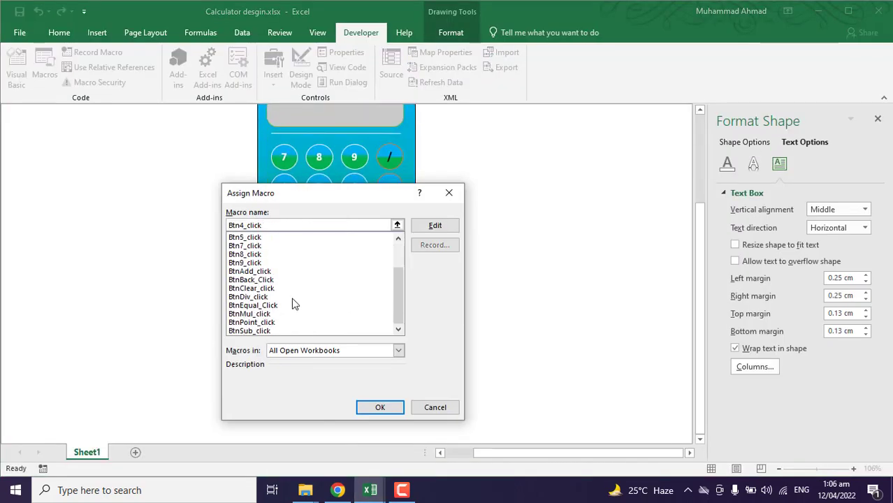
click(252, 287)
click(379, 407)
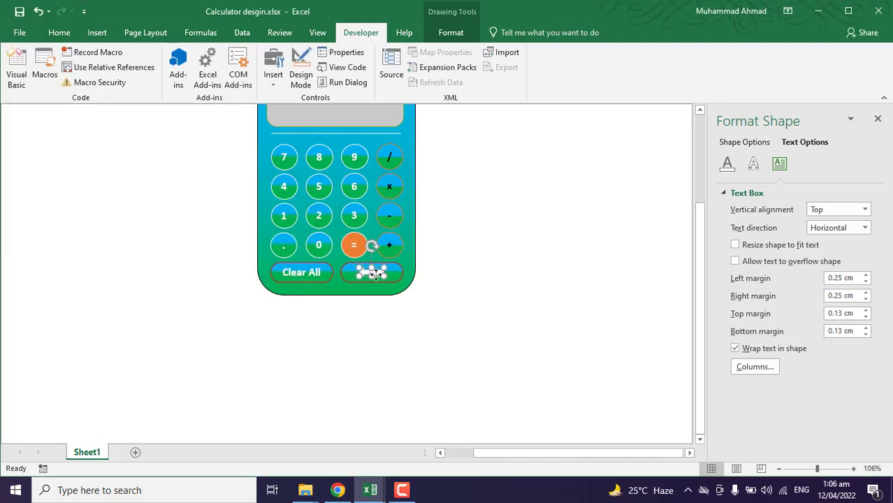
- Link the back arrow and its button outline to the BtnBack_Click macro
right_click(365, 274)
click(411, 224)
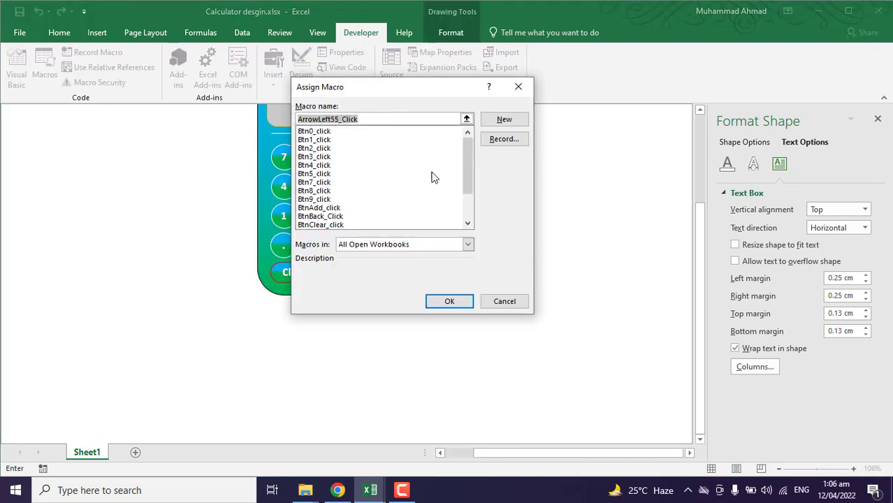
click(419, 216)
click(448, 301)
right_click(395, 271)
click(433, 196)
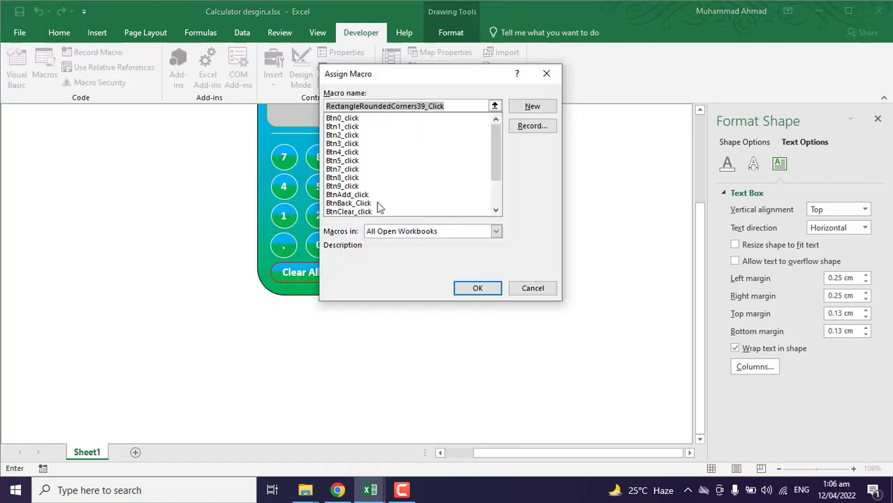
click(364, 203)
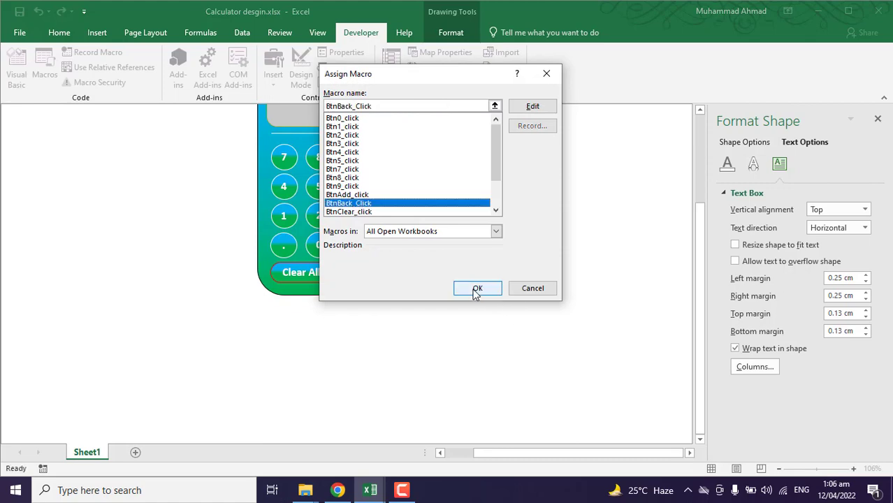
click(477, 289)
- Assign BtnAdd_click to the + key and the multiply macro to the x key
right_click(363, 273)
click(442, 160)
click(346, 221)
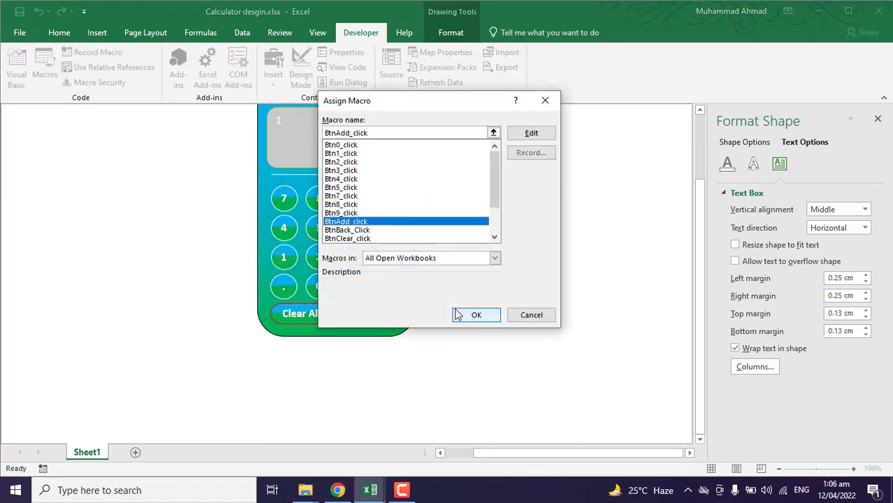
click(457, 315)
right_click(389, 214)
click(428, 397)
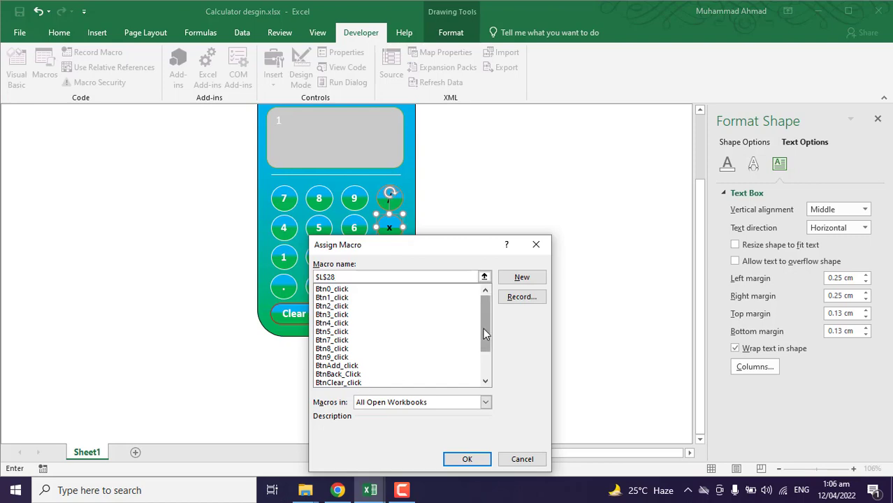
scroll(486, 334, down, 2)
click(349, 369)
click(467, 459)
- Assign the subtract macro to the minus key and BtnDiv_click to the / key
right_click(387, 256)
click(428, 219)
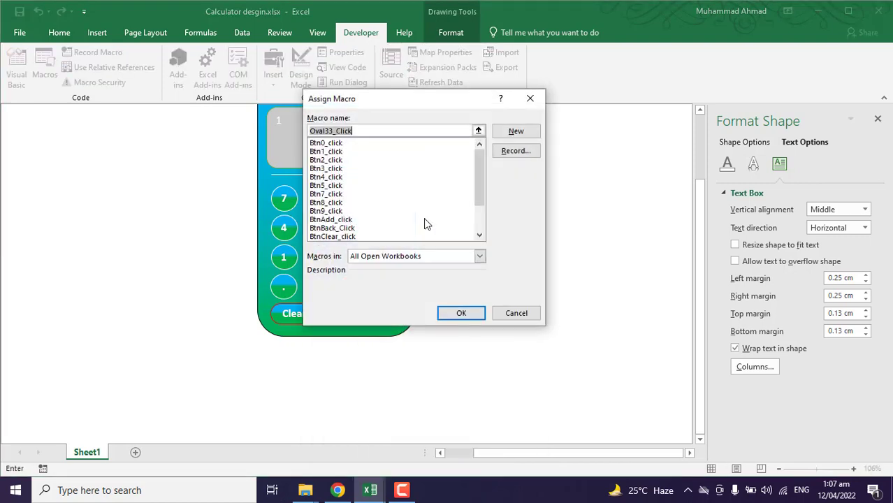
scroll(427, 223, down, 2)
click(339, 236)
click(461, 313)
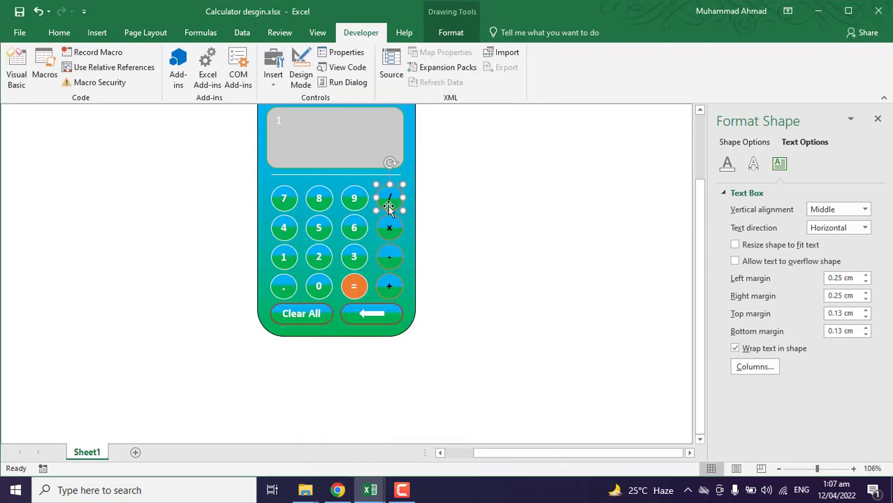
right_click(388, 207)
click(428, 395)
scroll(485, 325, down, 2)
click(342, 348)
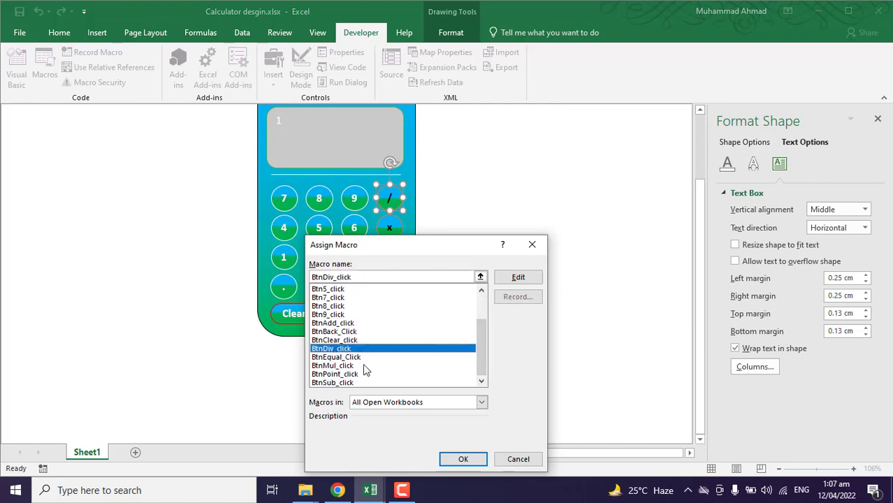
click(464, 459)
- Assign Btn9_click to the 9 key and Btn7_click to the 7 key
right_click(353, 197)
click(405, 378)
click(307, 357)
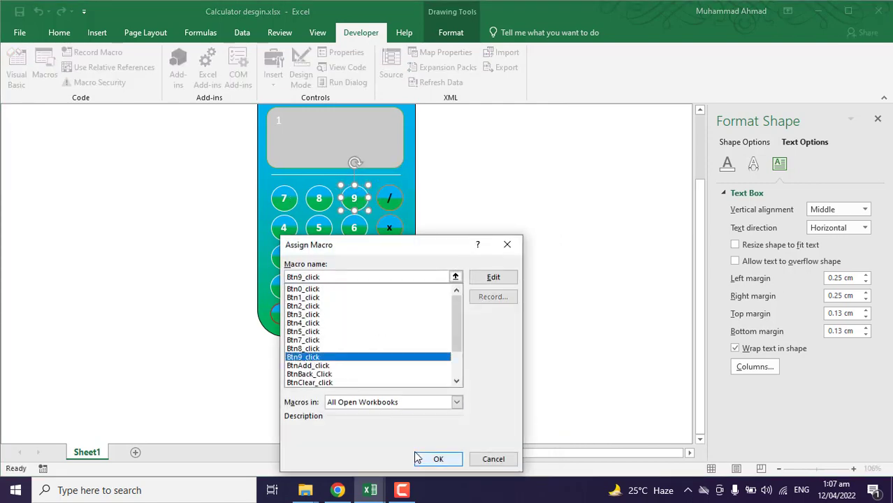
click(417, 458)
right_click(284, 203)
click(328, 378)
click(303, 341)
click(438, 459)
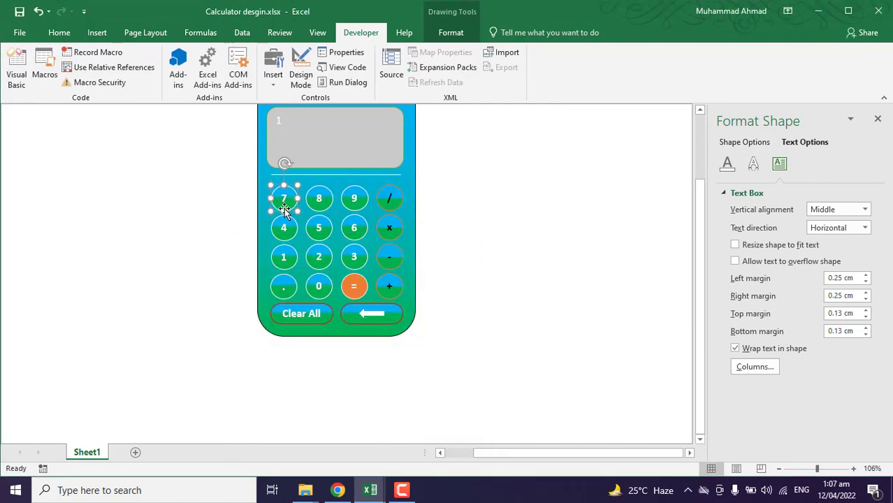
- Assign Btn4_click to the 4 key, then reopen and reassign its macro
right_click(292, 228)
click(329, 400)
click(303, 338)
click(371, 459)
right_click(292, 227)
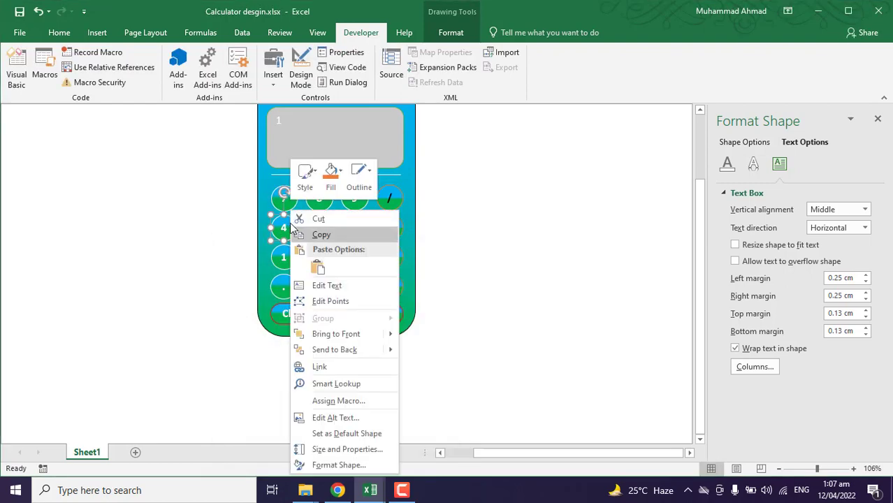
click(338, 400)
click(259, 321)
click(378, 458)
- Assign Btn5_click to the 5 key and pick a macro for the 6 key
right_click(318, 227)
click(375, 408)
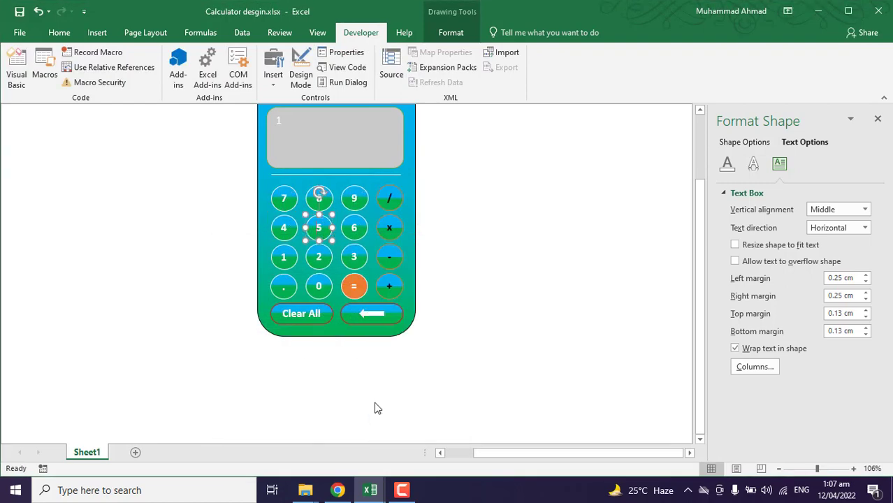
click(286, 335)
click(409, 457)
right_click(354, 227)
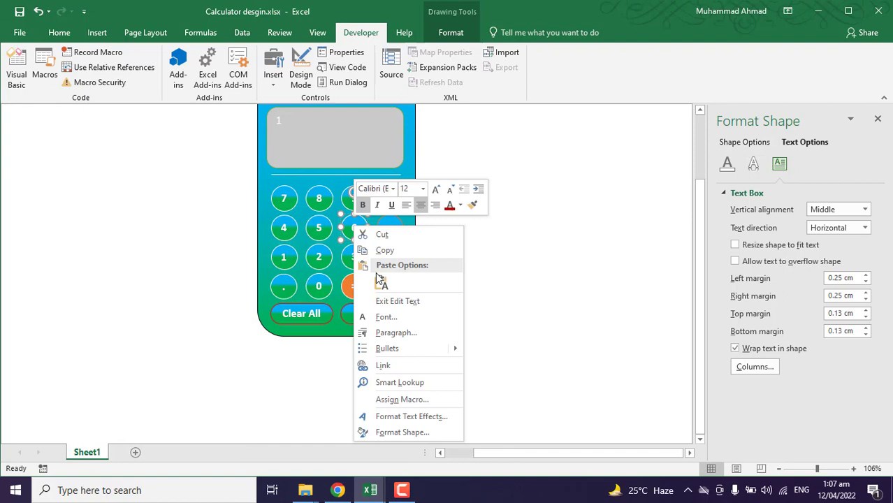
click(406, 401)
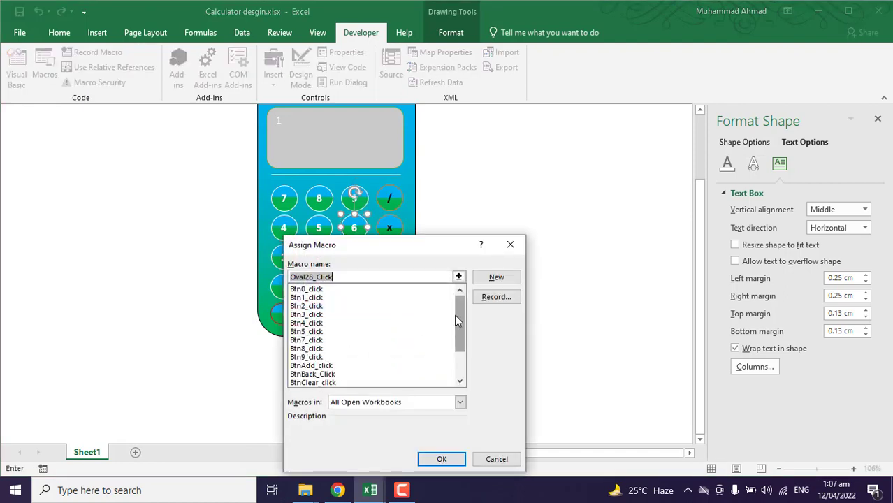
scroll(457, 322, down, 2)
scroll(450, 326, up, 2)
click(395, 494)
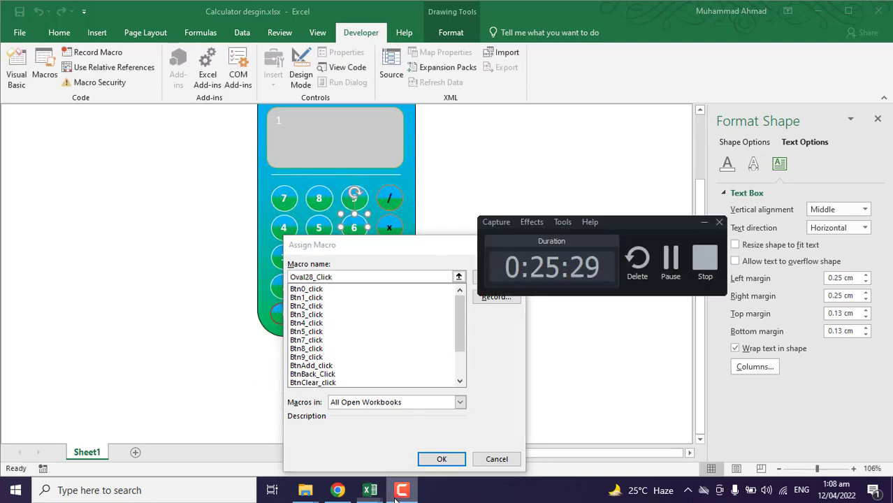
click(395, 494)
click(307, 218)
click(427, 335)
- Link the 1, 2 and 3 keys to Btn1_click, Btn2_click and Btn3_click
right_click(290, 344)
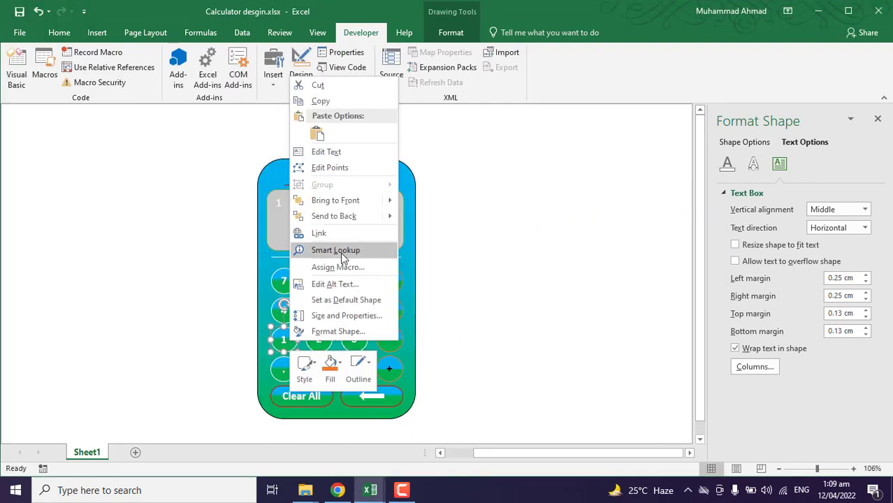
click(337, 266)
click(271, 197)
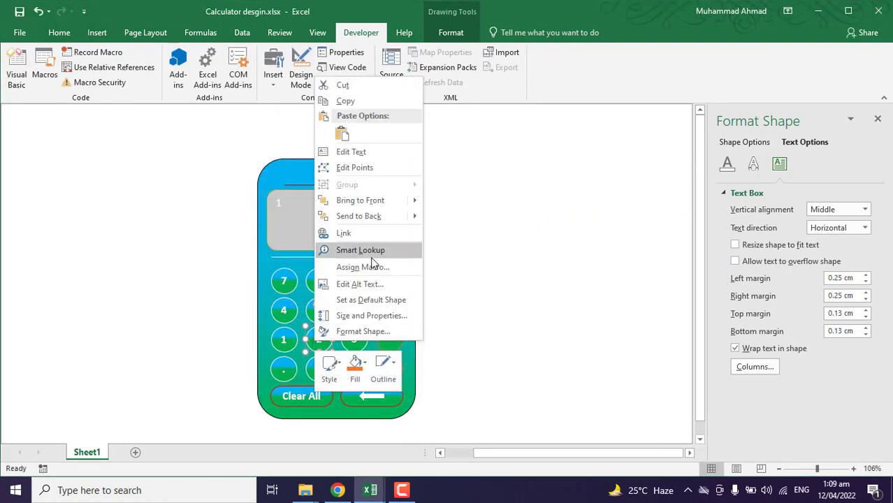
click(338, 267)
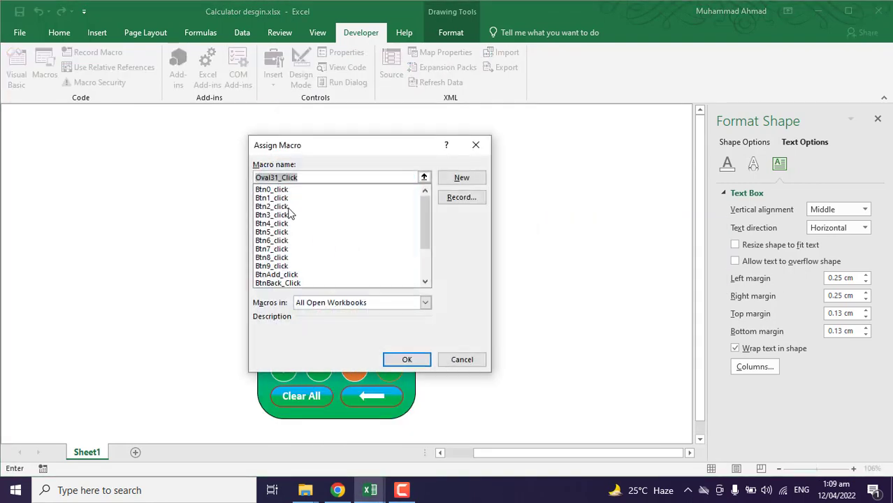
click(287, 207)
click(407, 360)
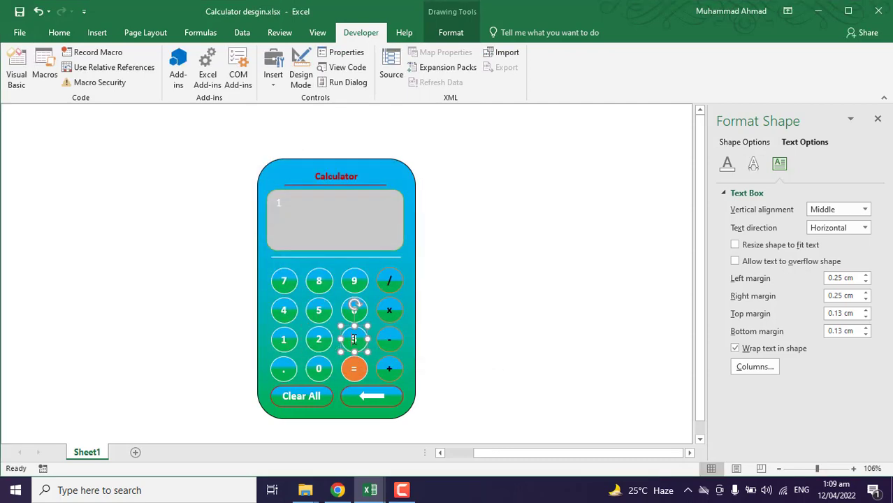
right_click(351, 303)
click(393, 301)
click(299, 248)
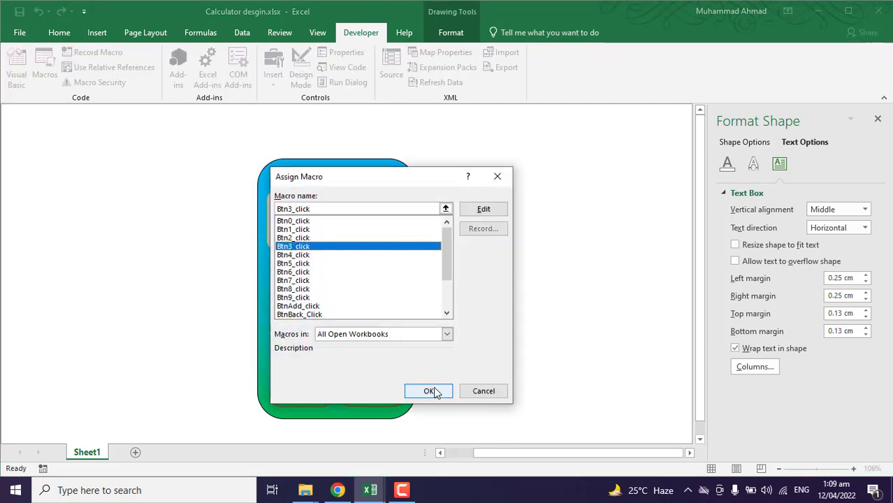
click(428, 390)
- Assign the point macro to the decimal key and Btn0_click to the 0 key
right_click(295, 369)
click(341, 296)
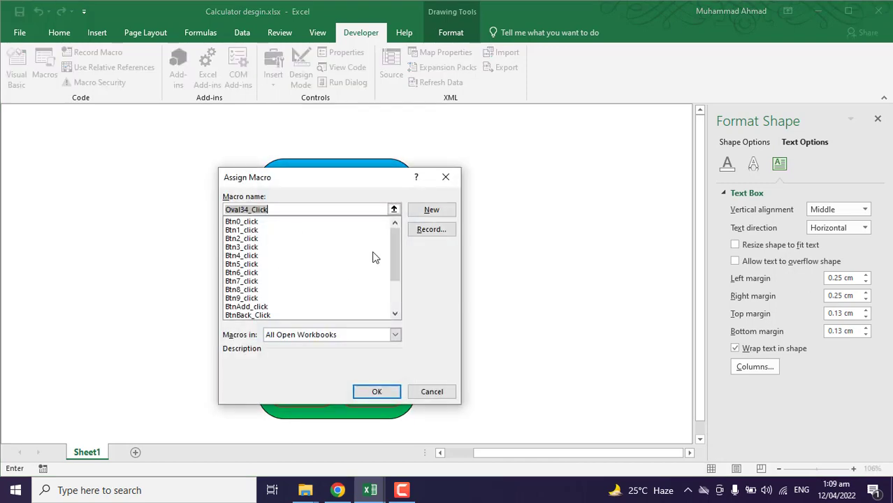
scroll(372, 265, down, 3)
click(255, 307)
click(372, 391)
right_click(316, 369)
click(362, 295)
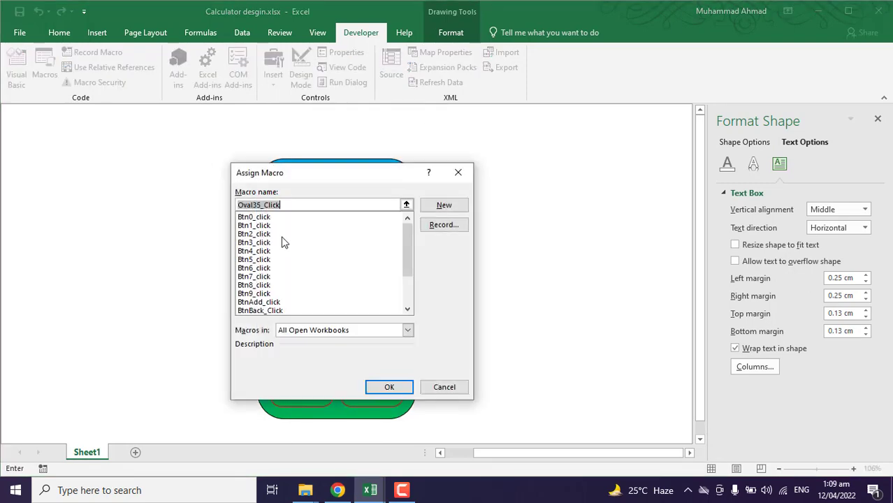
click(294, 218)
click(393, 385)
- Assign the BtnEqual_Click macro to the = key
right_click(346, 368)
click(360, 331)
scroll(342, 338, down, 2)
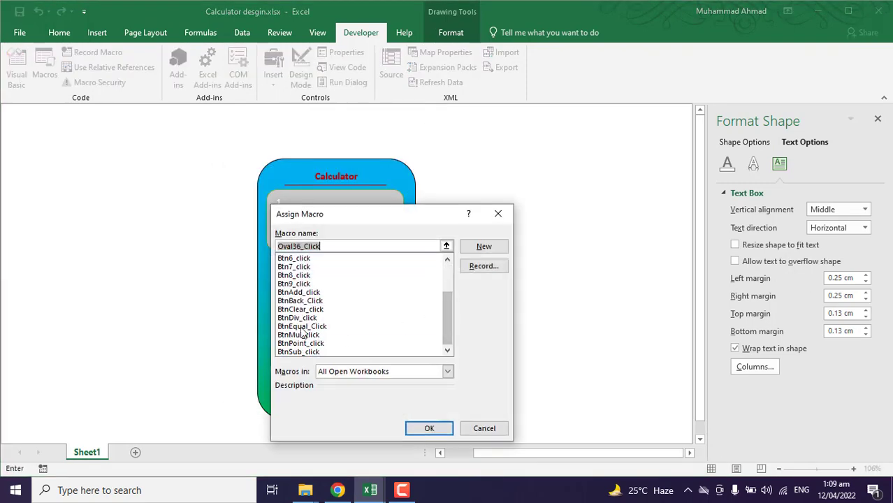
click(343, 335)
click(429, 427)
- Deselect the calculator and test the digit keys, clearing the display between entries
click(495, 296)
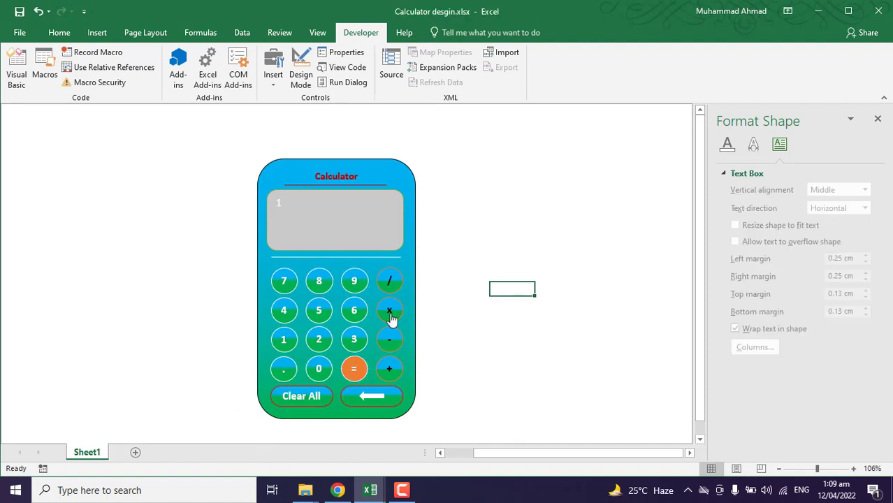
click(357, 374)
click(355, 368)
click(372, 396)
click(316, 312)
click(300, 396)
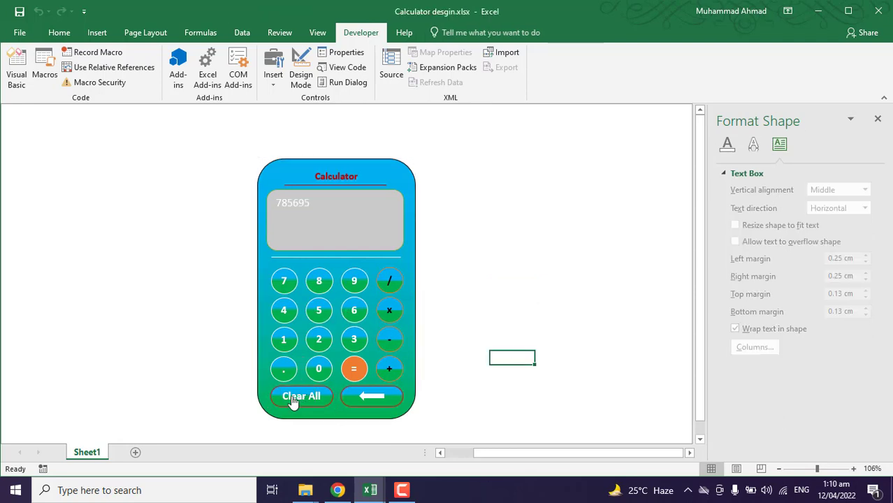
click(293, 398)
- Enter 6*6 on the calculator, clear it, then enter 3+3
click(353, 311)
click(306, 396)
click(356, 311)
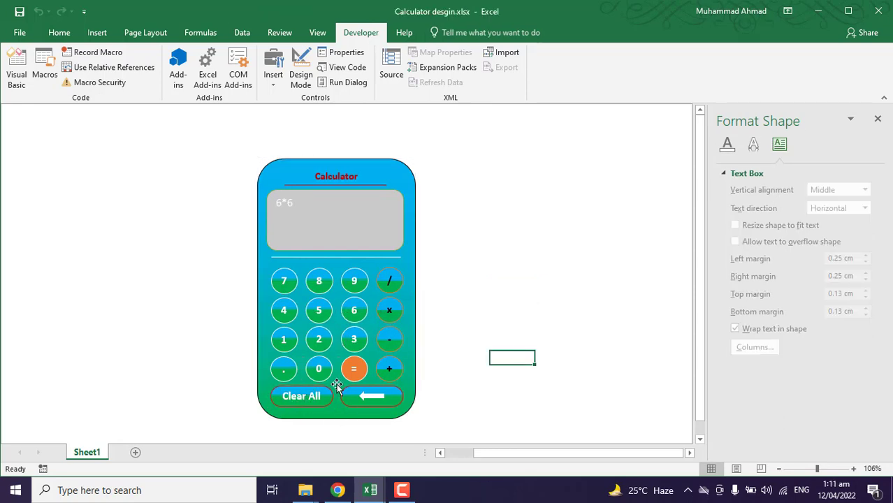
click(334, 391)
click(353, 338)
click(389, 368)
click(354, 341)
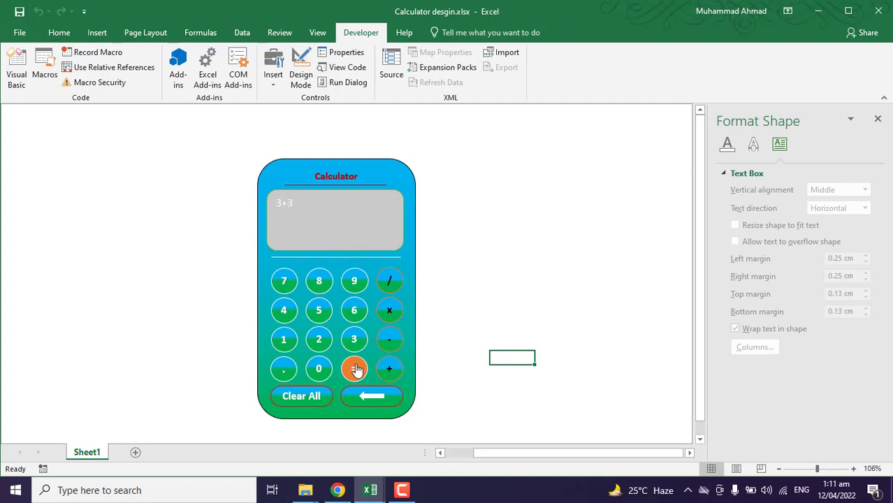